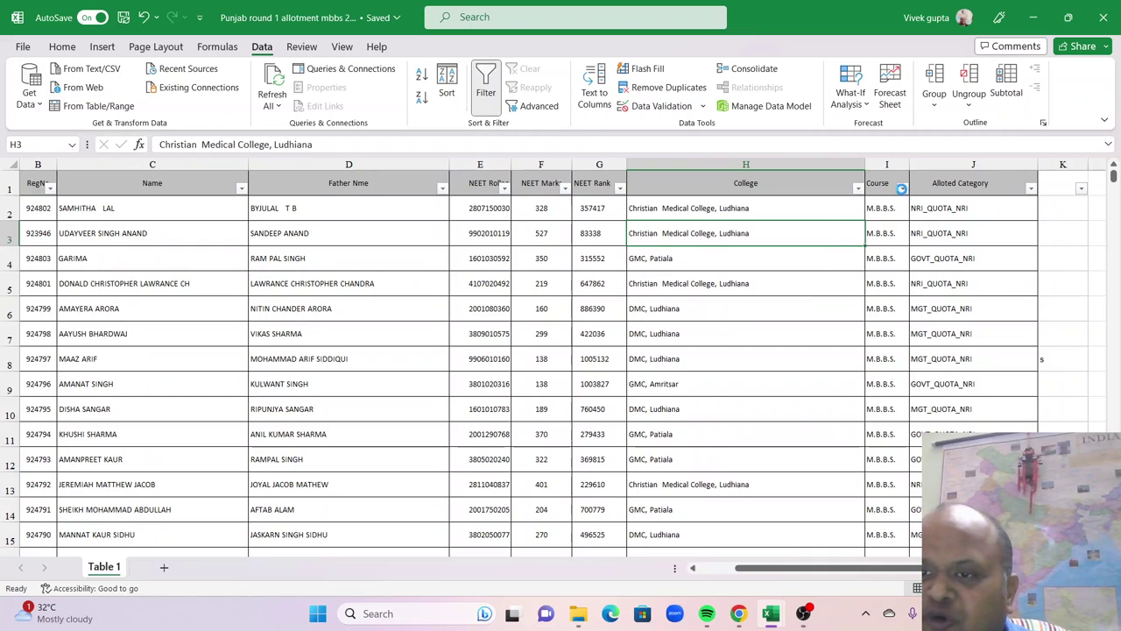
Filter the Course column to show only M.B.B.S. records, excluding B.D.S.
{"action": "left_click", "coordinate": [902, 189]}
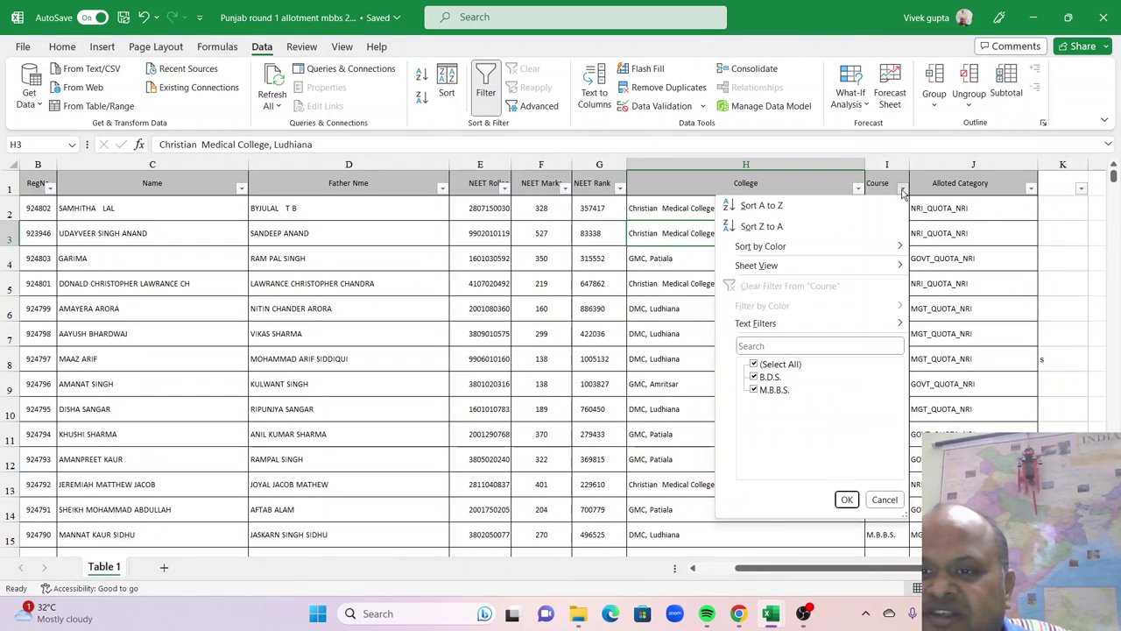
{"action": "left_click", "coordinate": [759, 377]}
{"action": "left_click", "coordinate": [847, 501]}
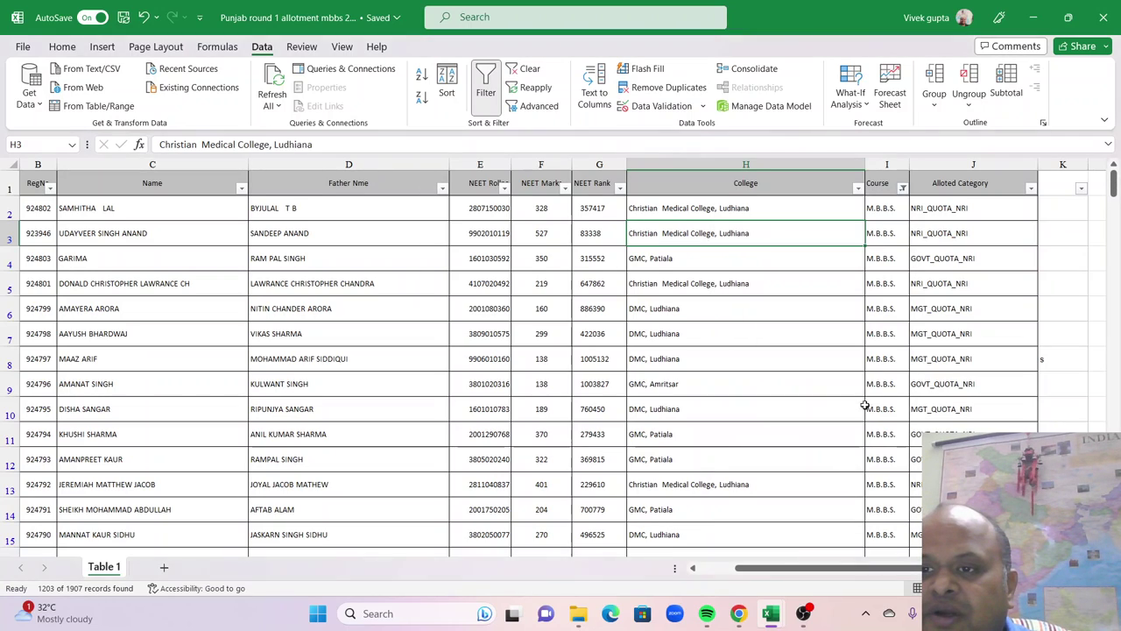
Filter the Alloted Category column to show only GOVT_QUOTA_Open.
{"action": "left_click", "coordinate": [1045, 197]}
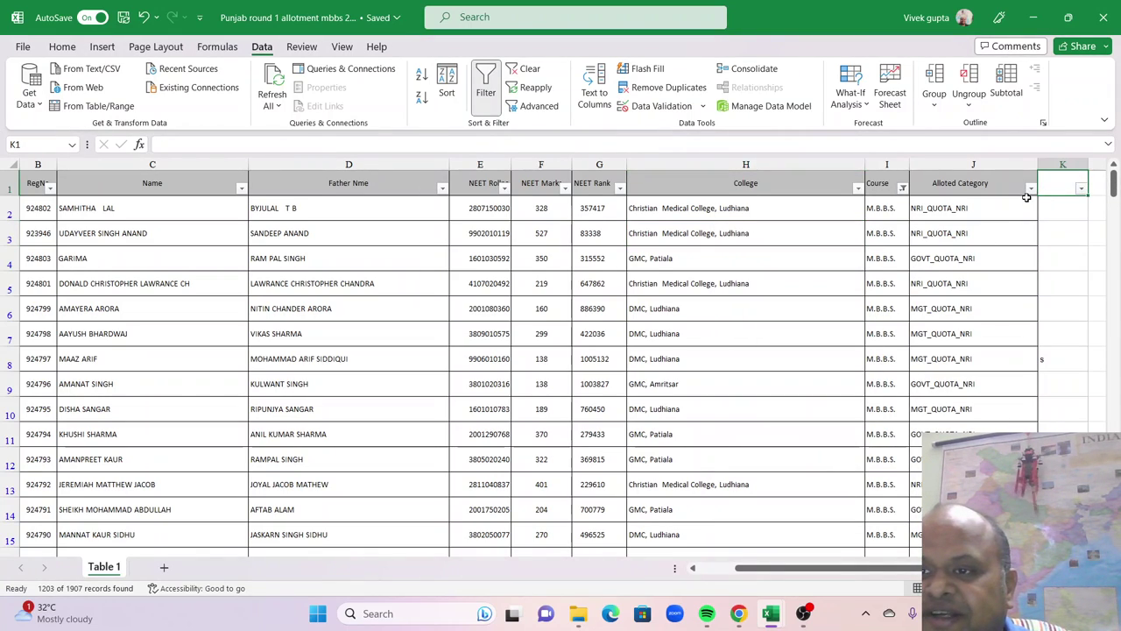
{"action": "left_click", "coordinate": [1025, 200]}
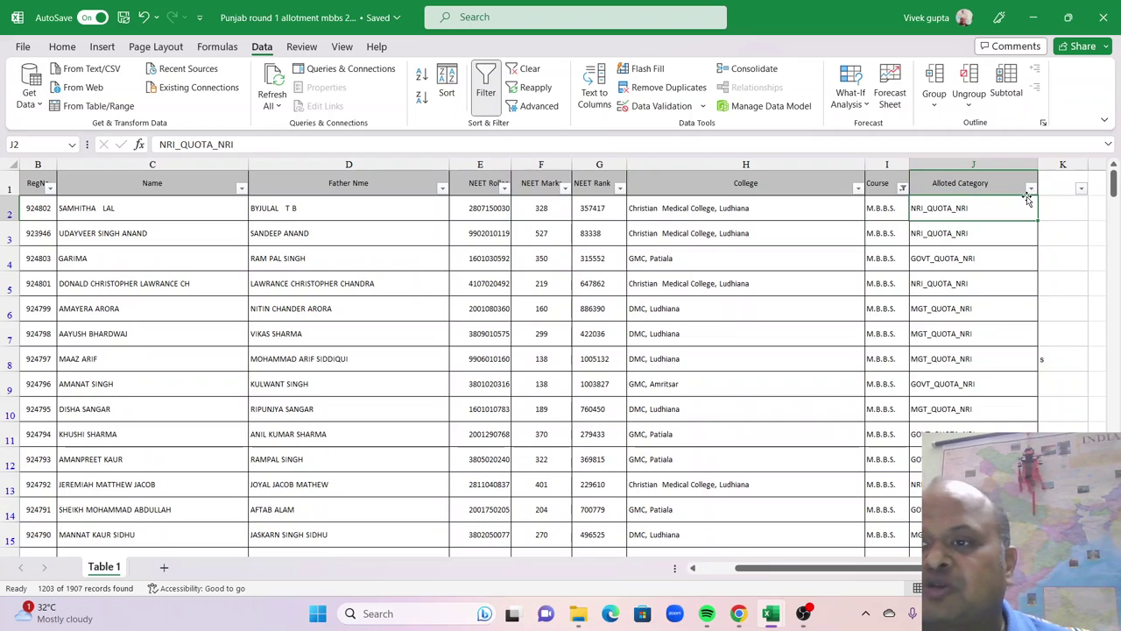
{"action": "left_click", "coordinate": [1031, 188]}
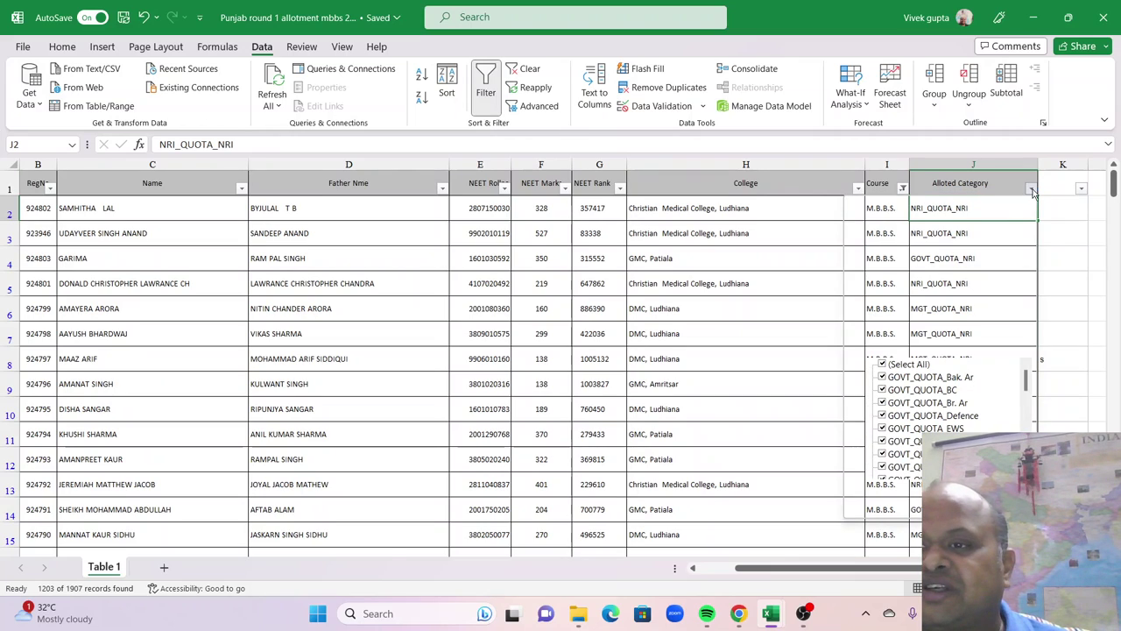
{"action": "left_click", "coordinate": [883, 365]}
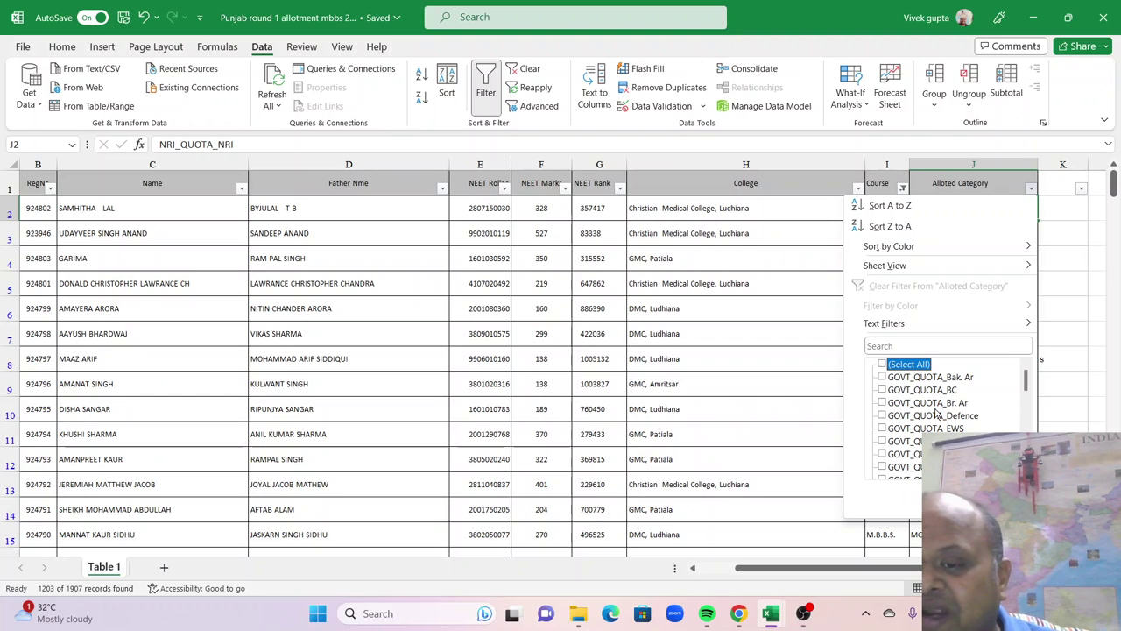
{"action": "scroll", "coordinate": [906, 445], "scroll_direction": "down", "scroll_amount": 2}
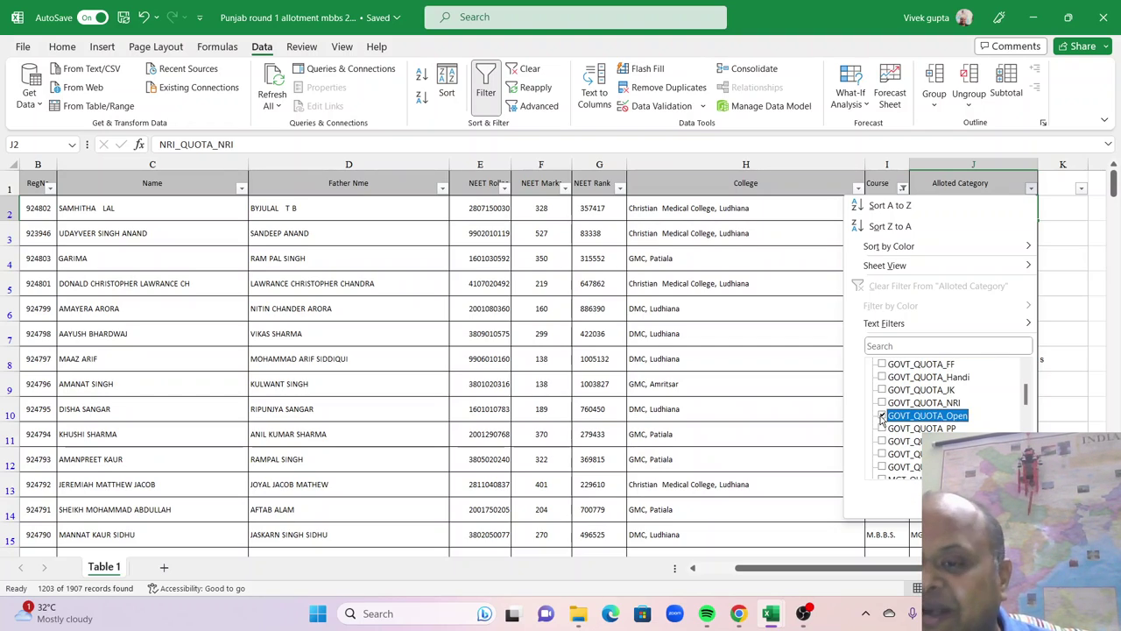
{"action": "scroll", "coordinate": [887, 429], "scroll_direction": "down", "scroll_amount": 3}
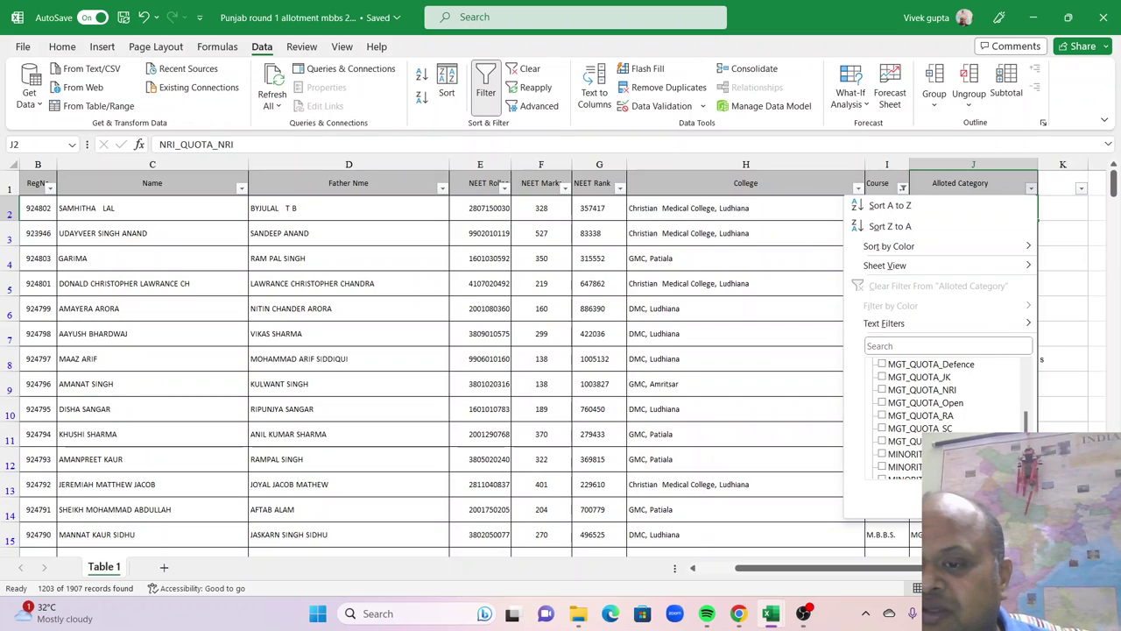
{"action": "scroll", "coordinate": [929, 411], "scroll_direction": "down", "scroll_amount": 2}
{"action": "key", "text": "Return"}
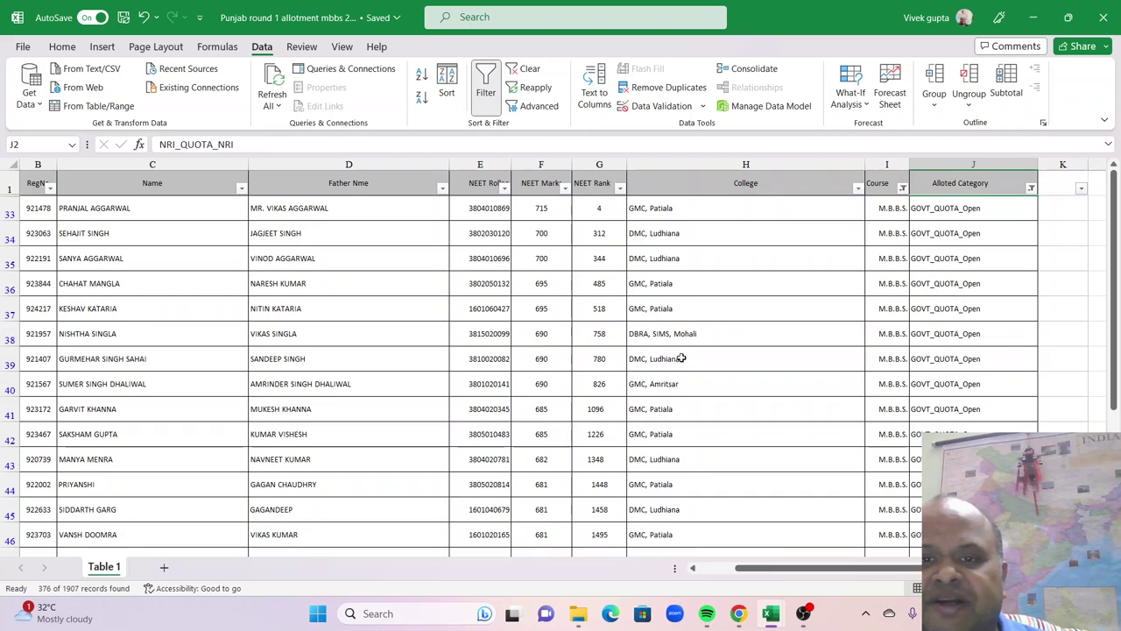
Examine the NEET marks and NEET rank of the first filtered candidate in row 33.
{"action": "left_click", "coordinate": [545, 289]}
{"action": "left_click", "coordinate": [166, 214]}
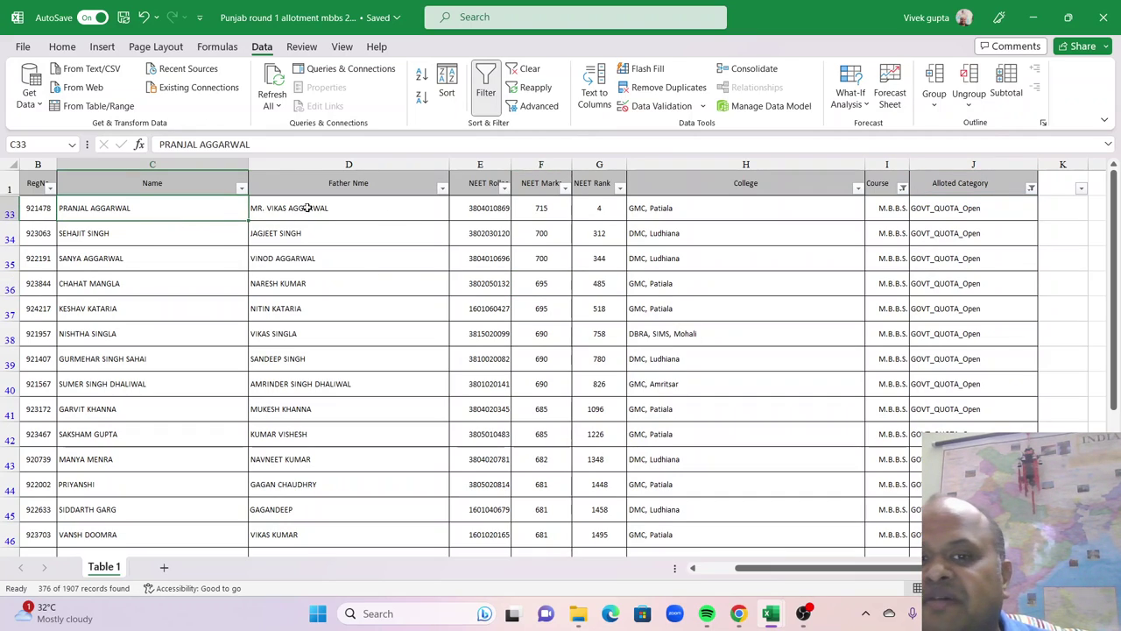
{"action": "left_click", "coordinate": [565, 211]}
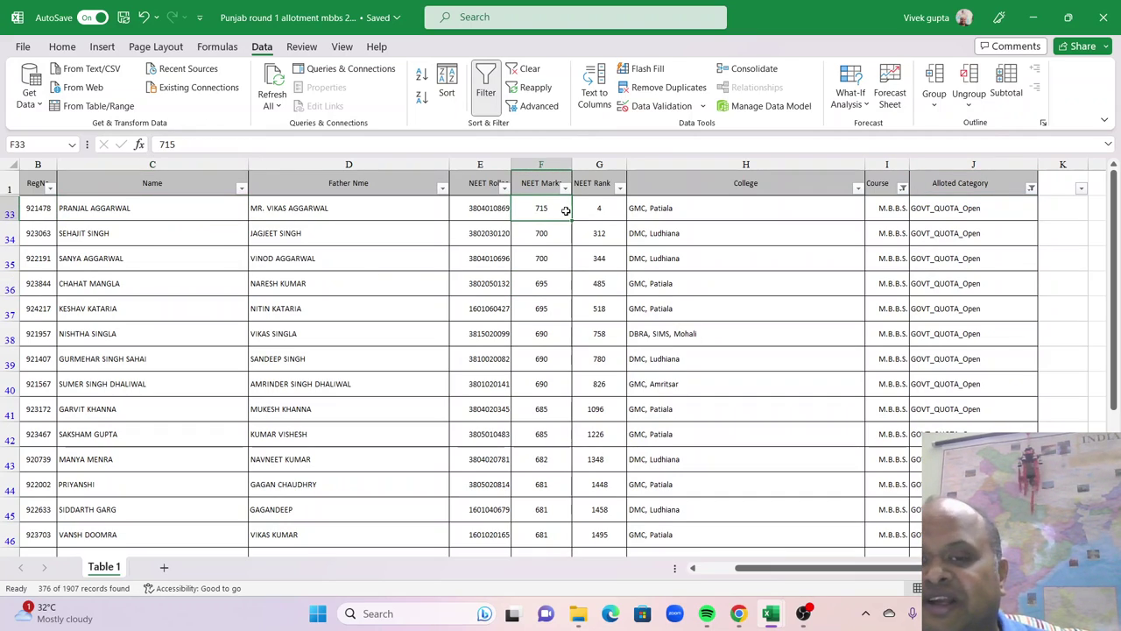
{"action": "left_click", "coordinate": [594, 208]}
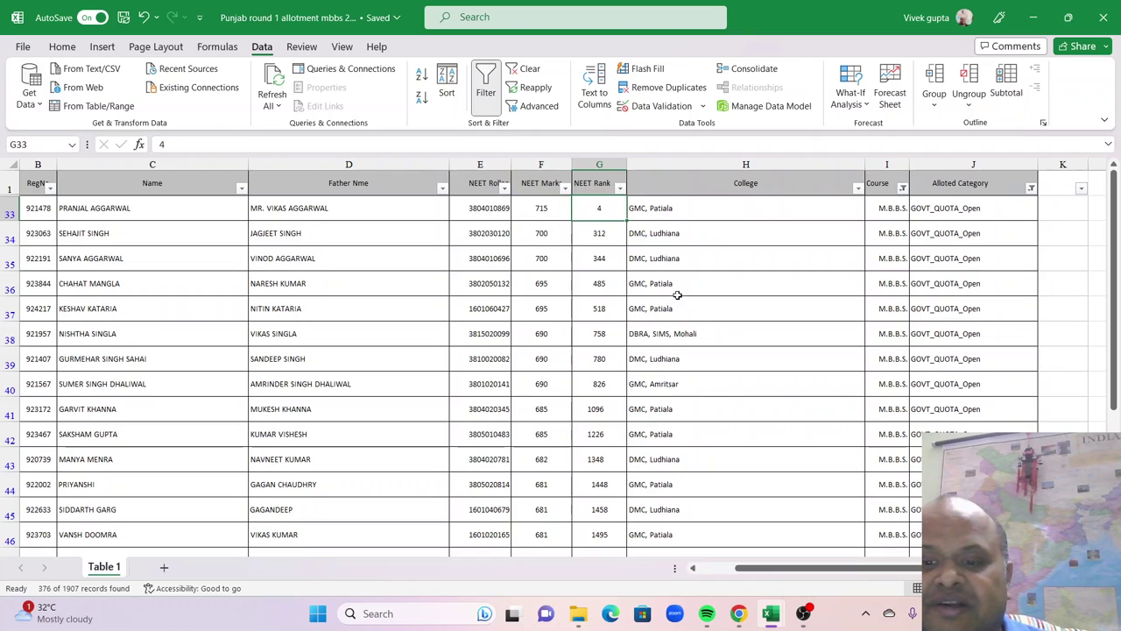
Switch to the MCC final results round 1 2023 workbook and look up the quota and institute allotted to rank 4.
{"action": "mouse_move", "coordinate": [771, 615]}
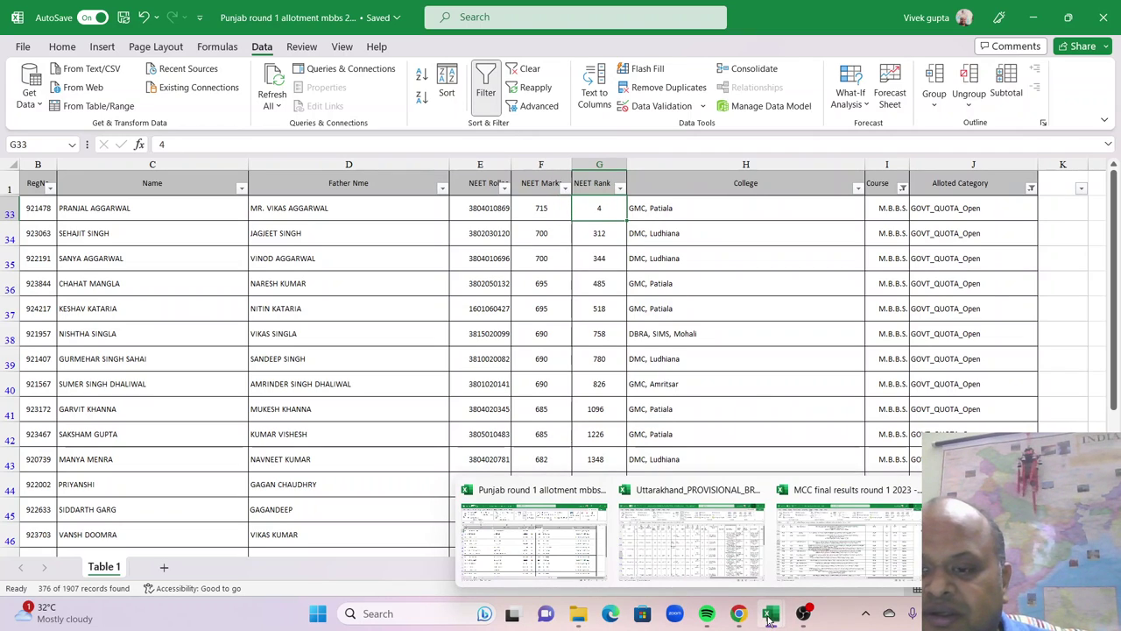
{"action": "left_click", "coordinate": [851, 542]}
{"action": "scroll", "coordinate": [898, 363], "scroll_direction": "up", "scroll_amount": 10}
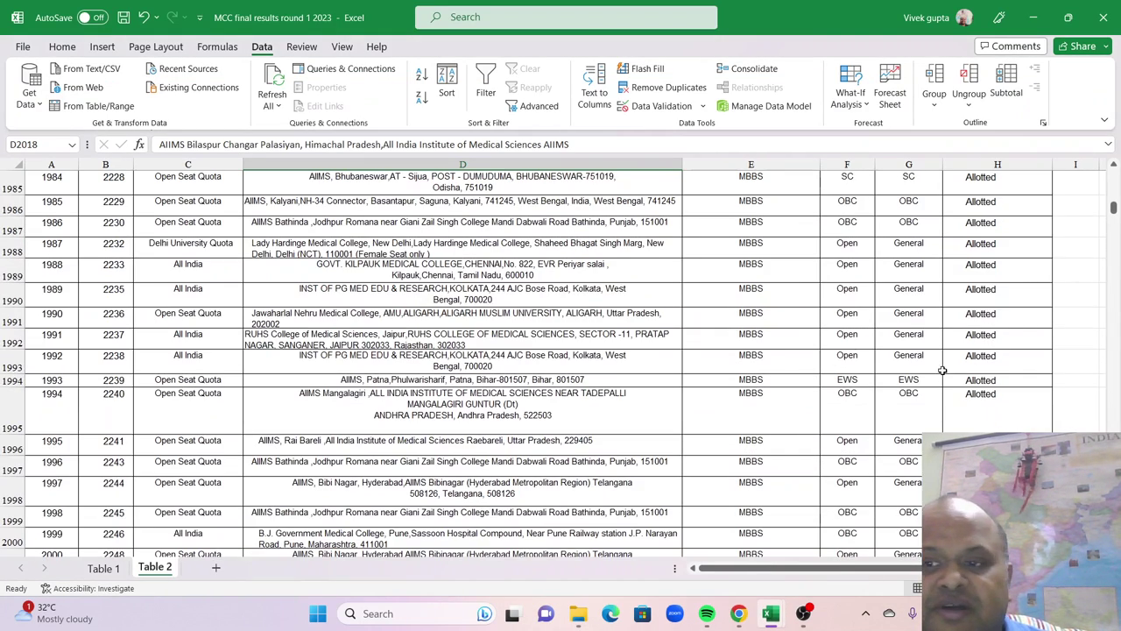
{"action": "left_click_drag", "start_coordinate": [1112, 207], "coordinate": [1113, 171]}
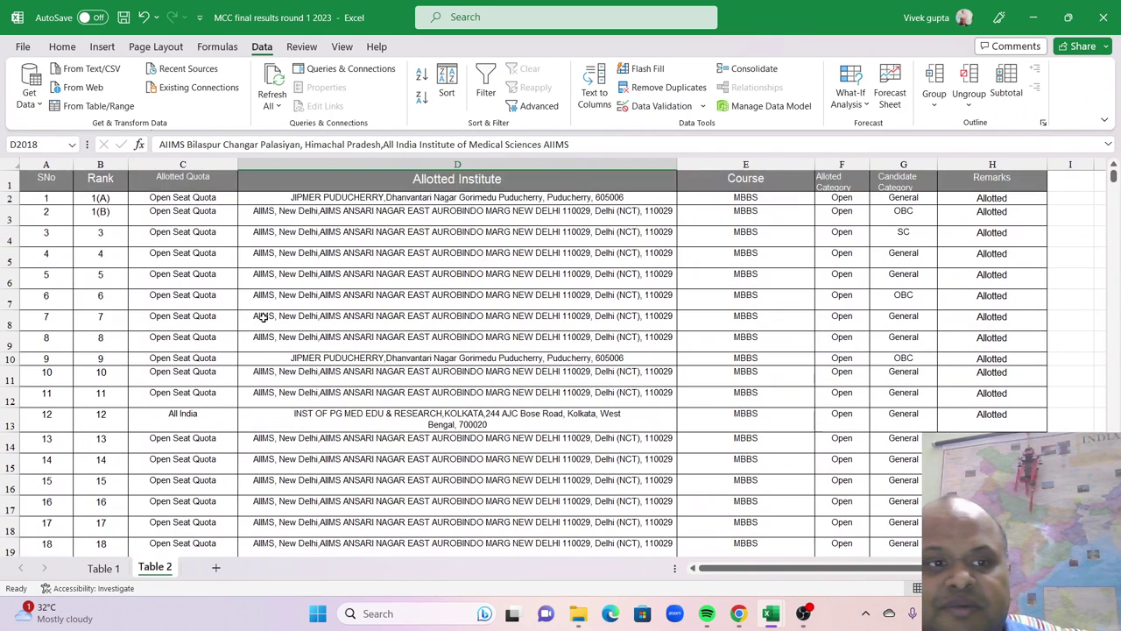
{"action": "left_click", "coordinate": [141, 259]}
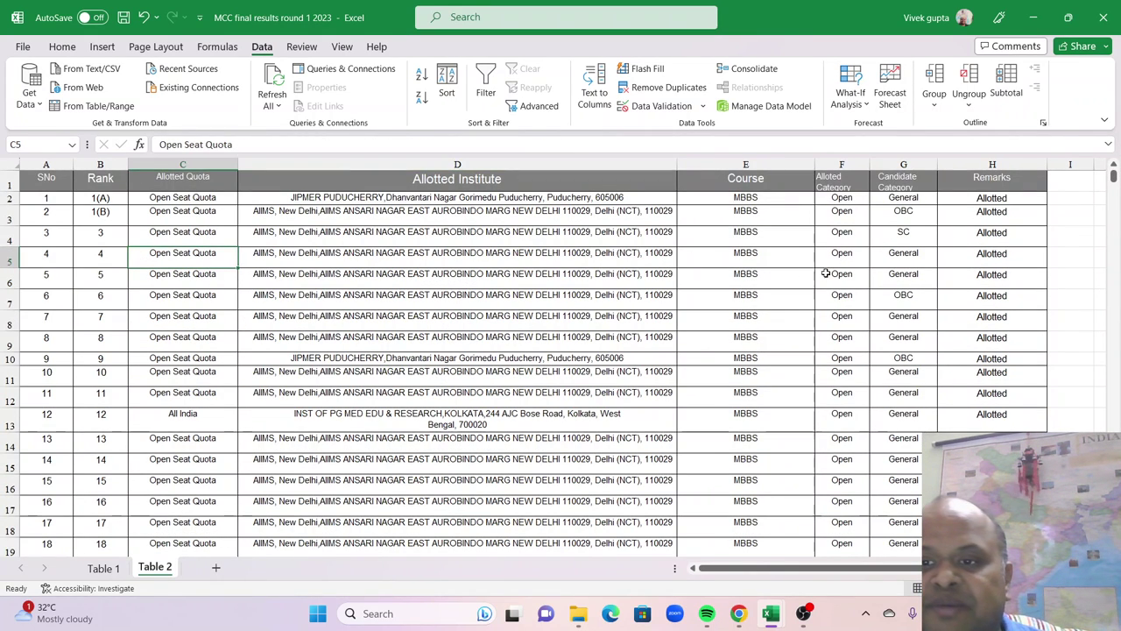
{"action": "left_click", "coordinate": [313, 253]}
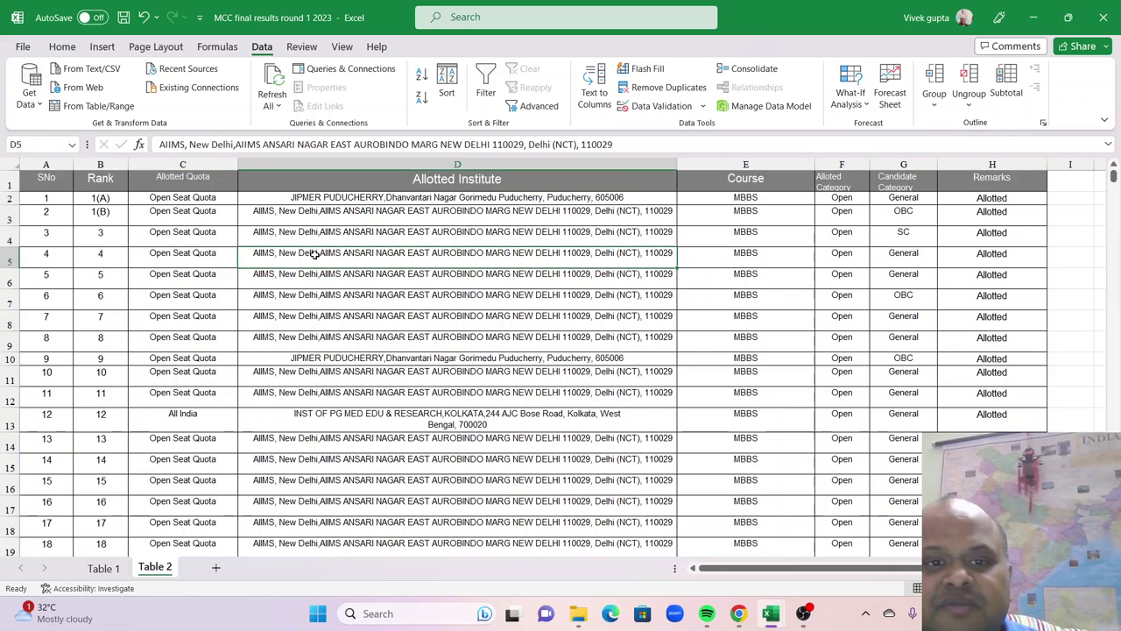
Return to the Punjab round 1 allotment workbook and examine the NEET marks, rank and college in row 34.
{"action": "mouse_move", "coordinate": [771, 614]}
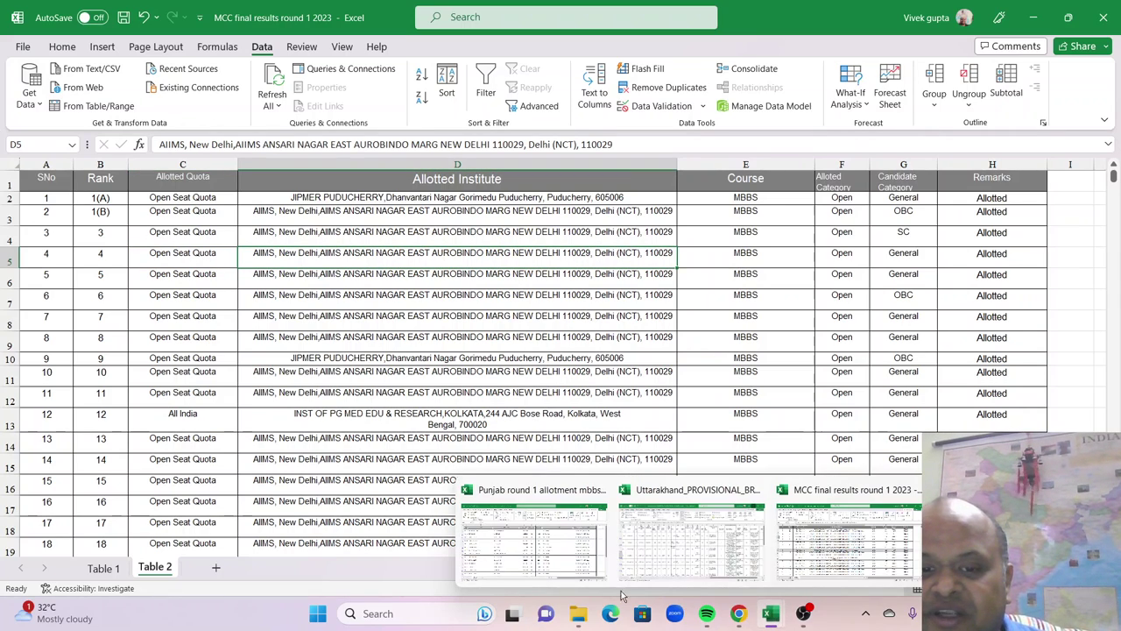
{"action": "left_click", "coordinate": [543, 574]}
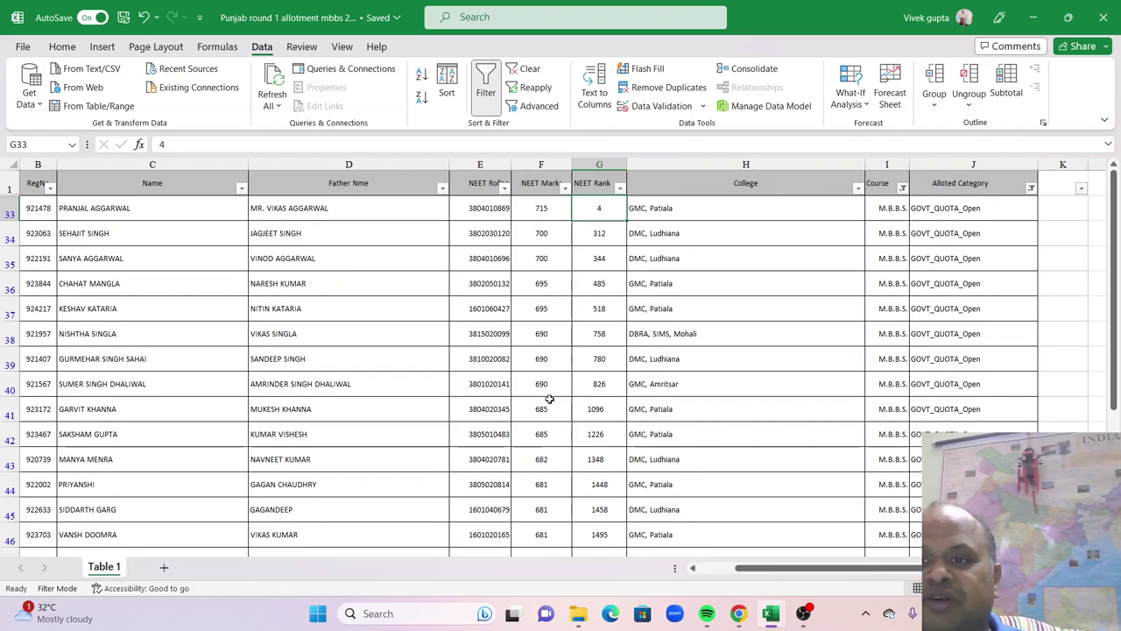
{"action": "left_click", "coordinate": [539, 234]}
{"action": "left_click", "coordinate": [621, 233]}
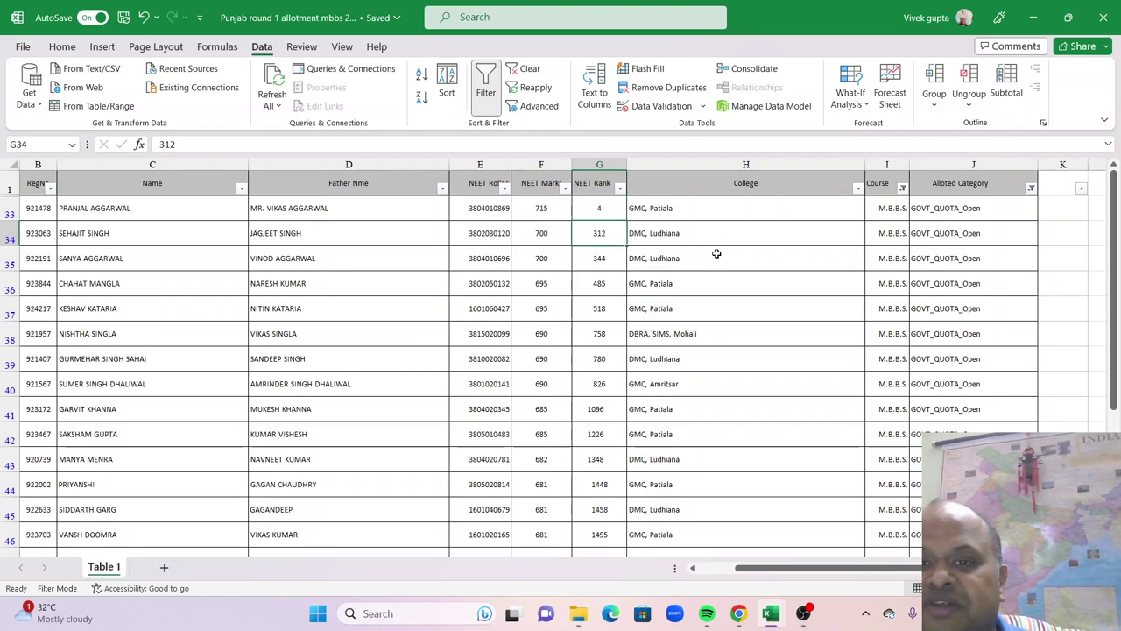
{"action": "left_click", "coordinate": [545, 241]}
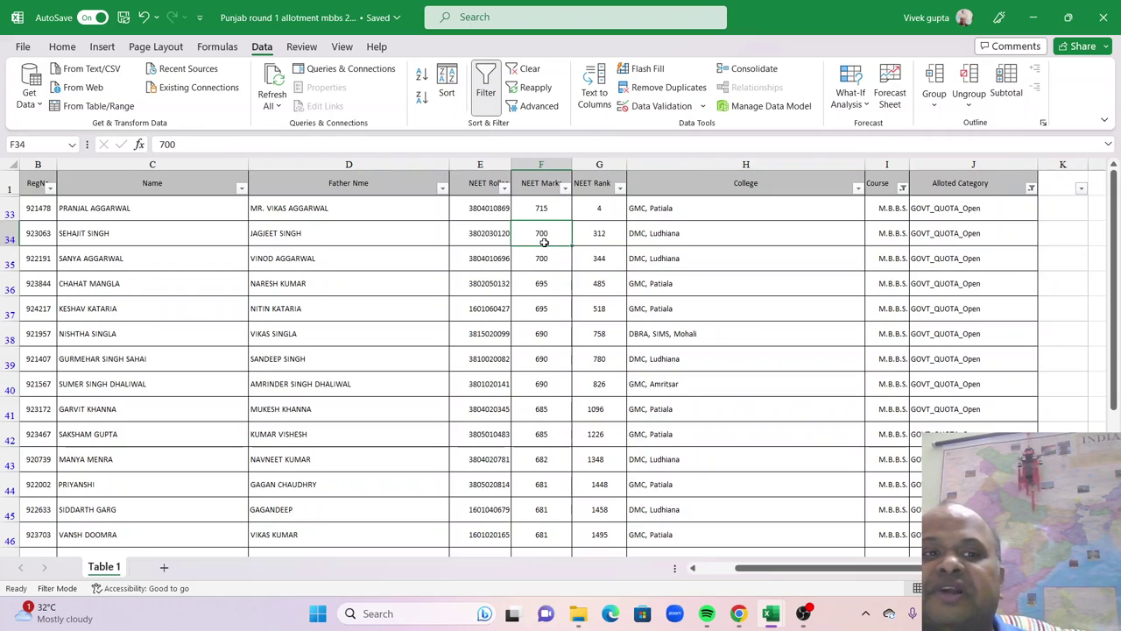
{"action": "left_click", "coordinate": [703, 230]}
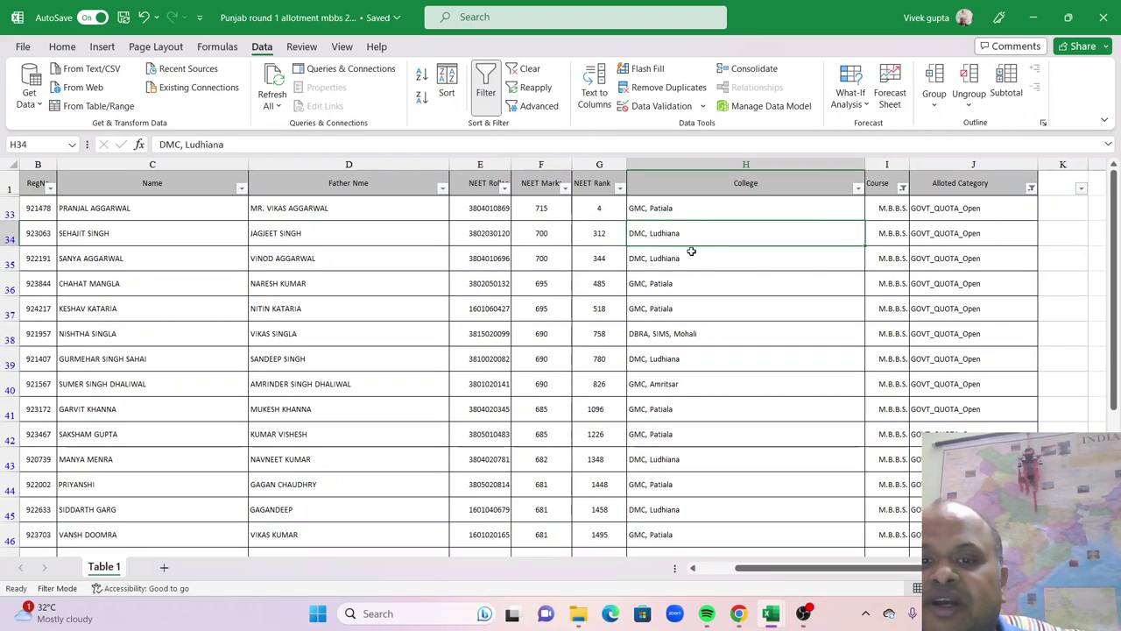
{"action": "left_click", "coordinate": [484, 233]}
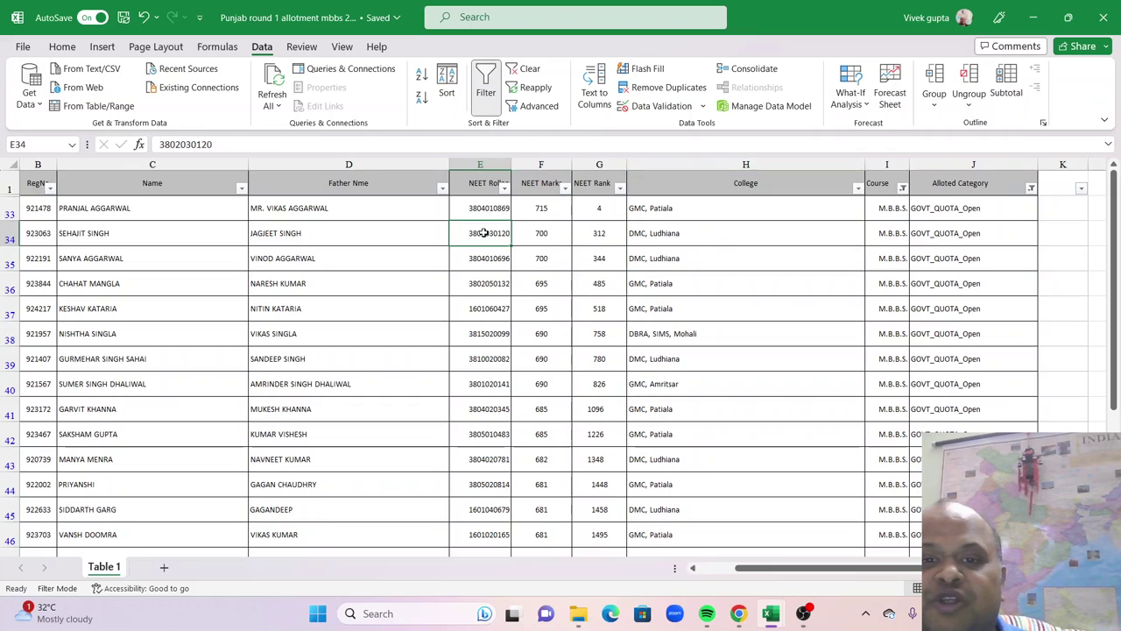
Compare the colleges allotted in rows 34 to 39 and check the allotted category in row 39.
{"action": "left_click", "coordinate": [665, 240]}
{"action": "left_click", "coordinate": [667, 261]}
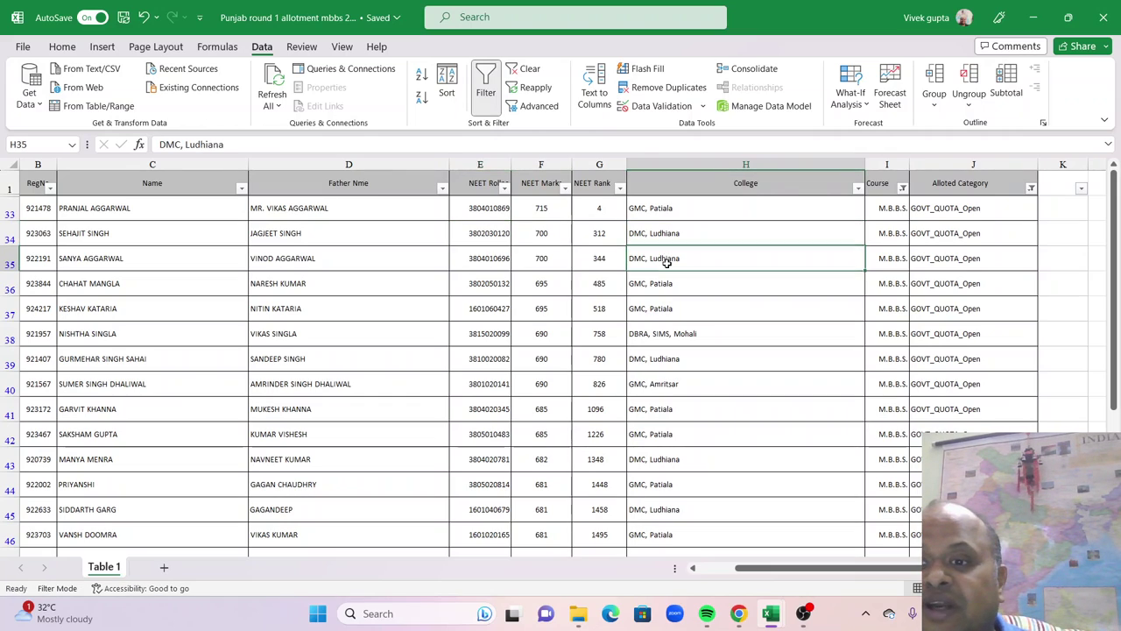
{"action": "left_click", "coordinate": [659, 289]}
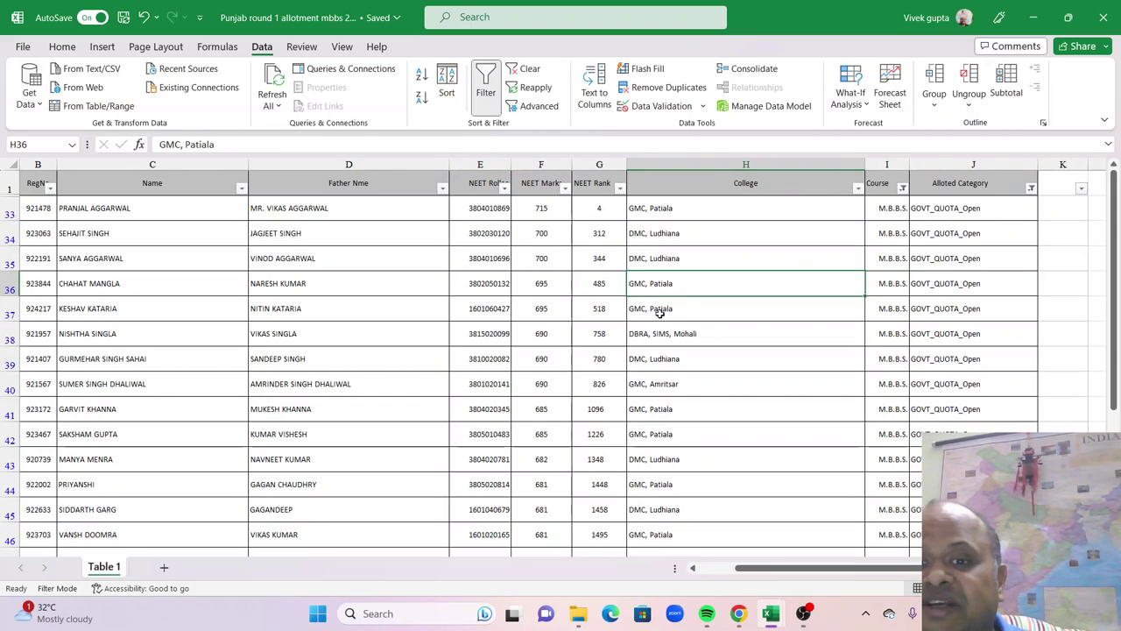
{"action": "left_click", "coordinate": [659, 313]}
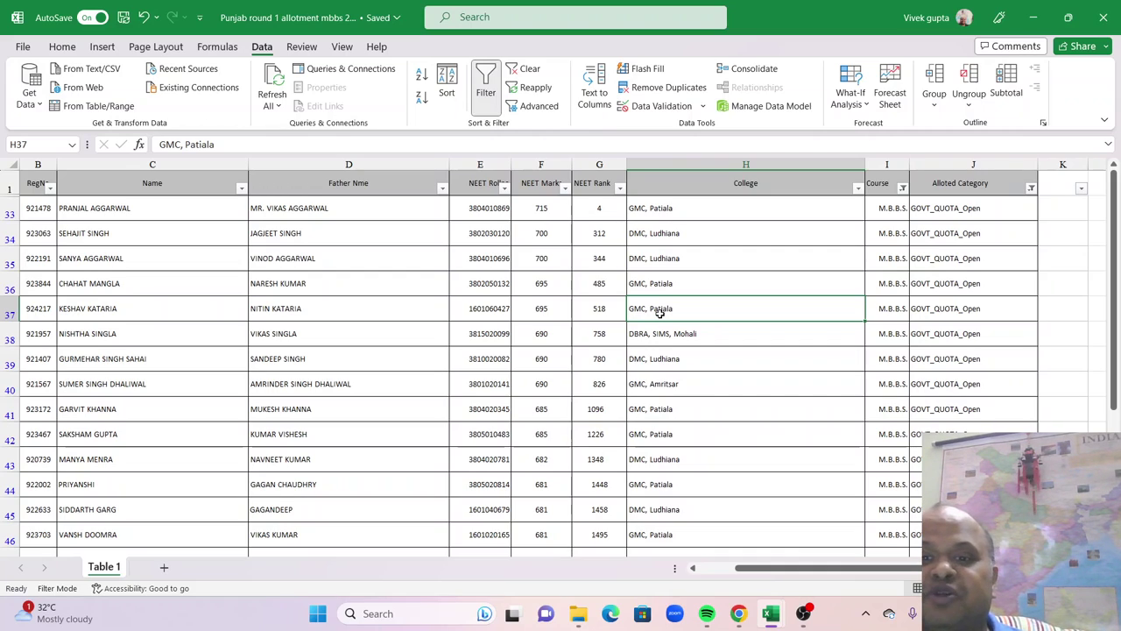
{"action": "left_click", "coordinate": [652, 356]}
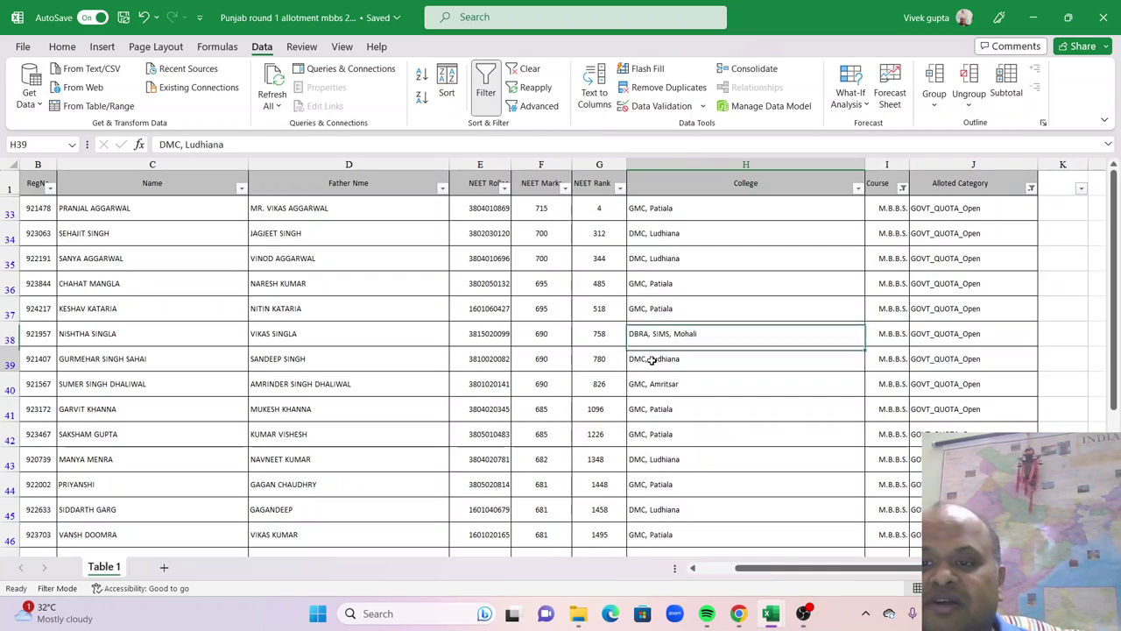
{"action": "left_click", "coordinate": [958, 363]}
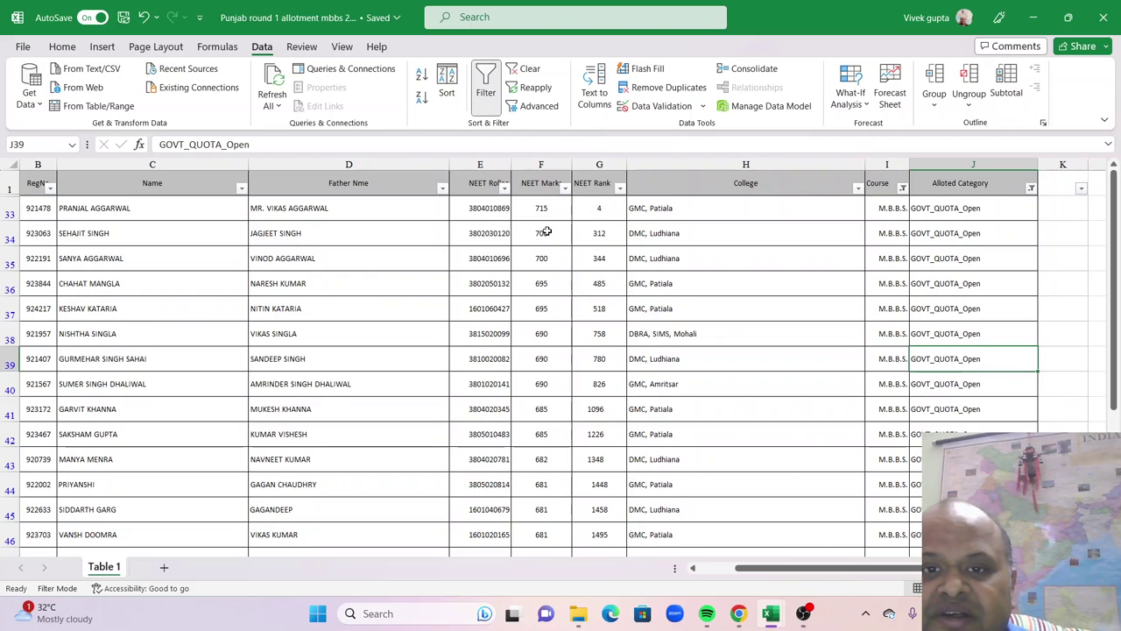
Check the NEET ranks in rows 35 and 34, and look up rank 312 in the MCC final results round 1 2023 workbook.
{"action": "left_click", "coordinate": [591, 259]}
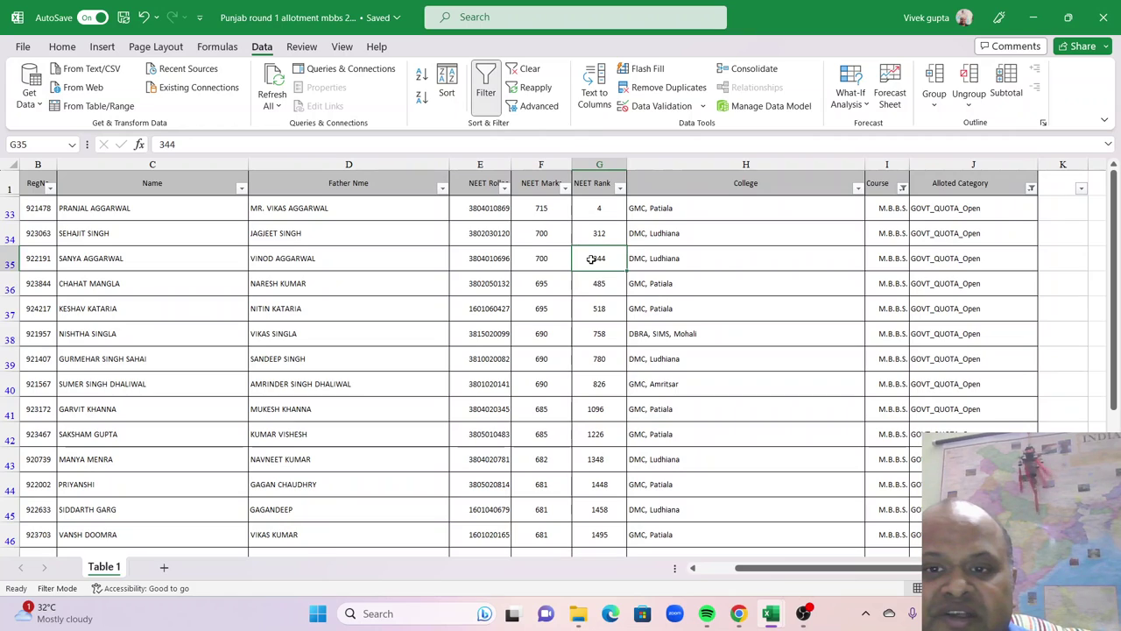
{"action": "left_click", "coordinate": [617, 239]}
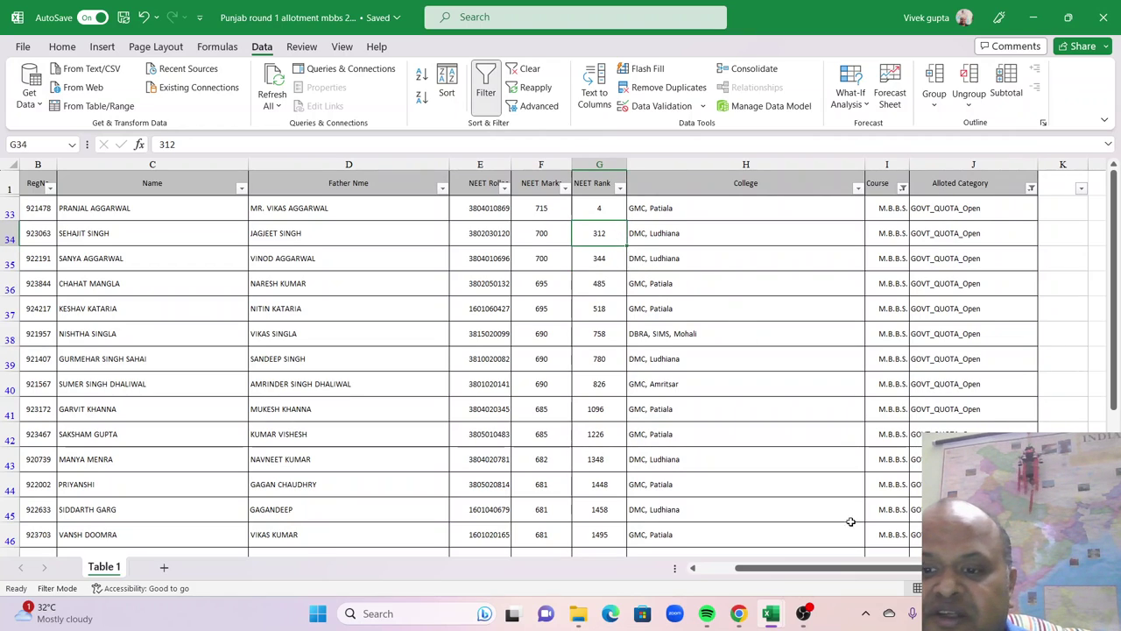
{"action": "mouse_move", "coordinate": [773, 611]}
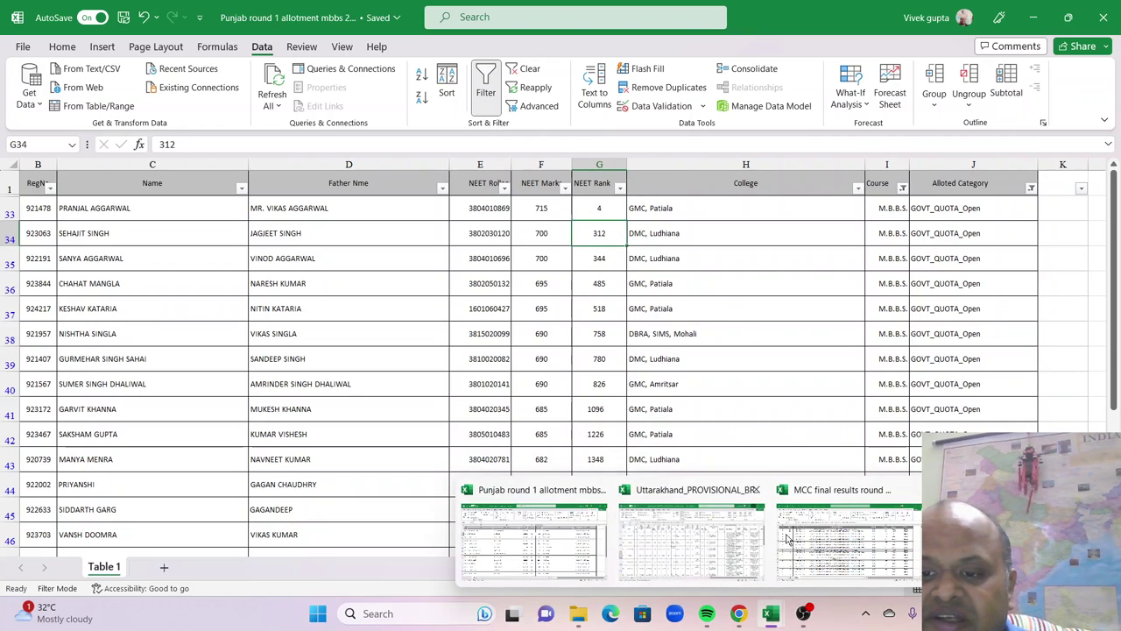
{"action": "left_click", "coordinate": [839, 532]}
{"action": "scroll", "coordinate": [104, 378], "scroll_direction": "down", "scroll_amount": 20}
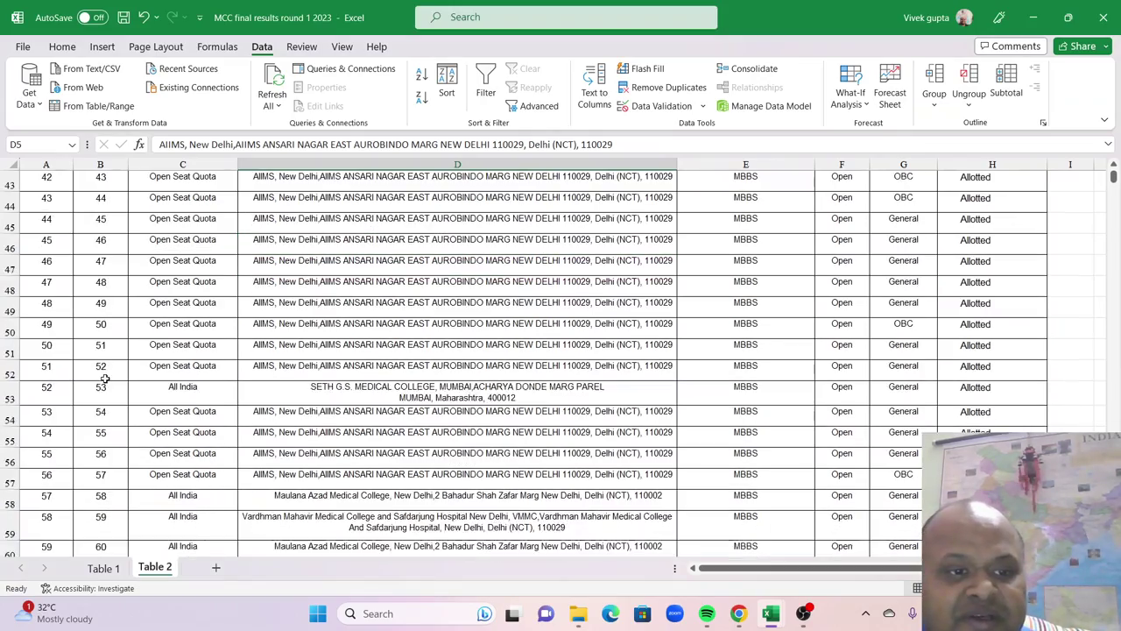
{"action": "scroll", "coordinate": [104, 379], "scroll_direction": "down", "scroll_amount": 20}
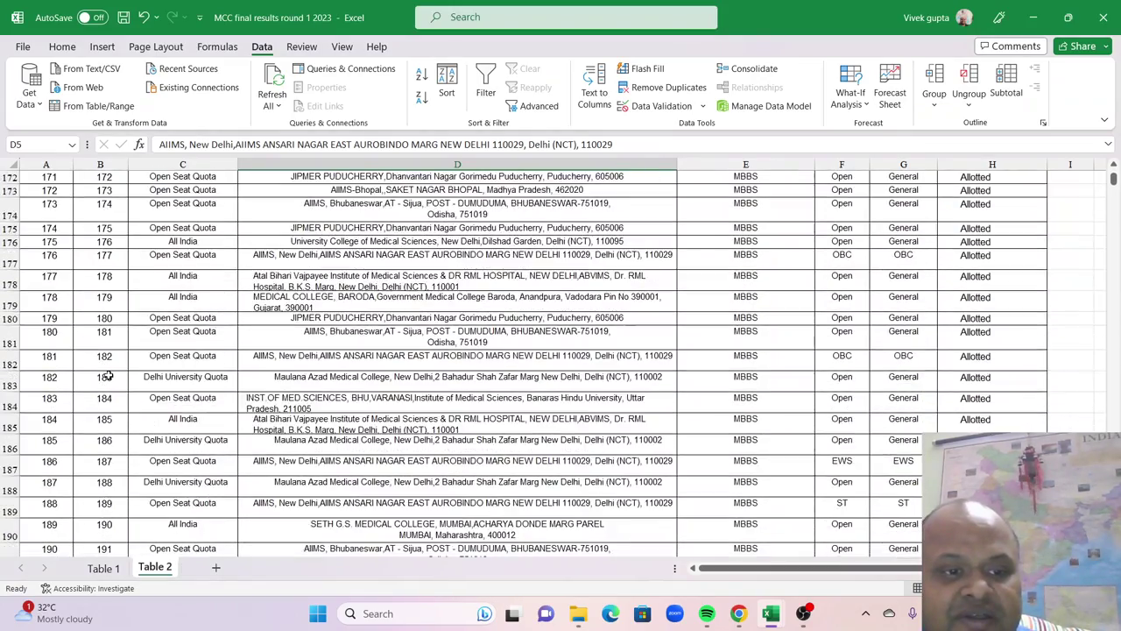
{"action": "scroll", "coordinate": [112, 374], "scroll_direction": "down", "scroll_amount": 20}
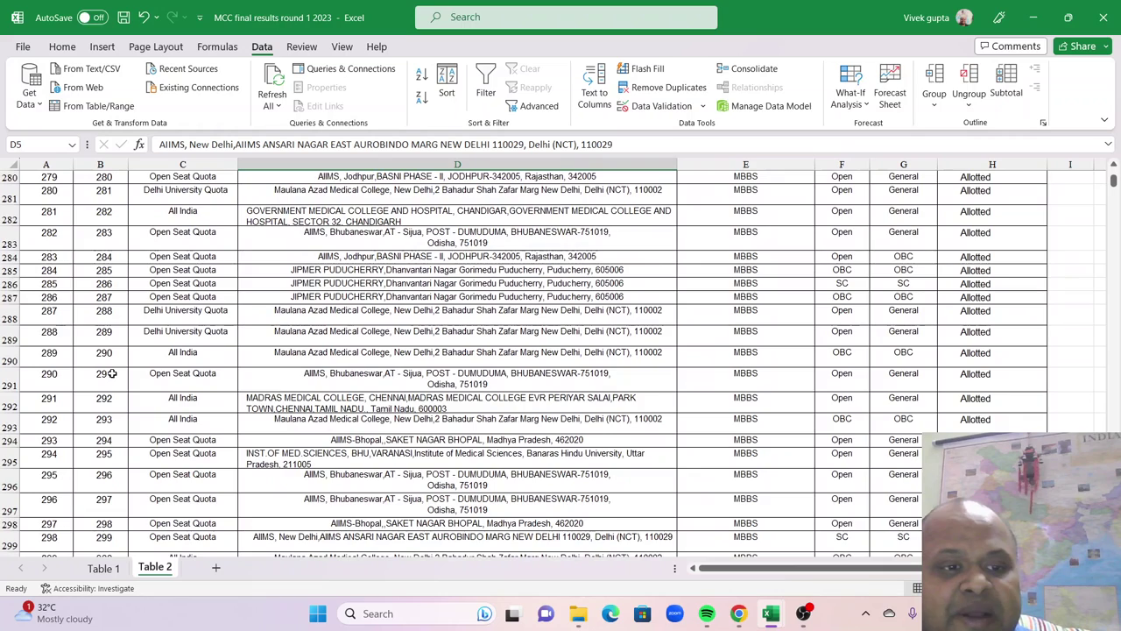
{"action": "scroll", "coordinate": [112, 373], "scroll_direction": "down", "scroll_amount": 2}
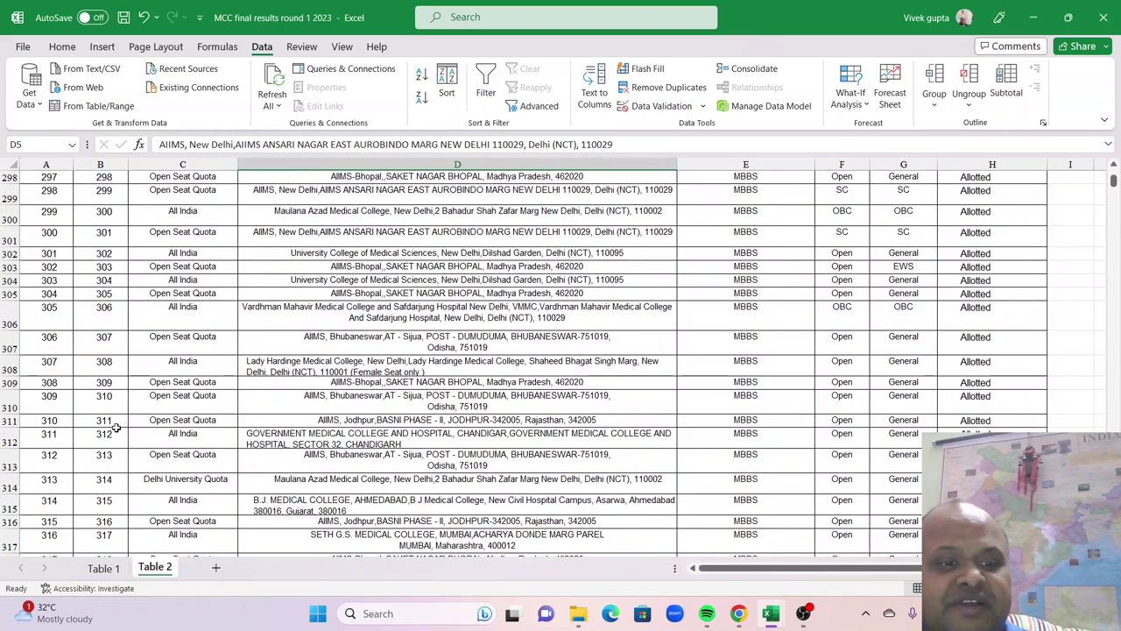
Check the institute allotted to rank 312 against the college in row 34 of the Punjab round 1 allotment workbook.
{"action": "left_click", "coordinate": [115, 427]}
{"action": "left_click", "coordinate": [396, 441]}
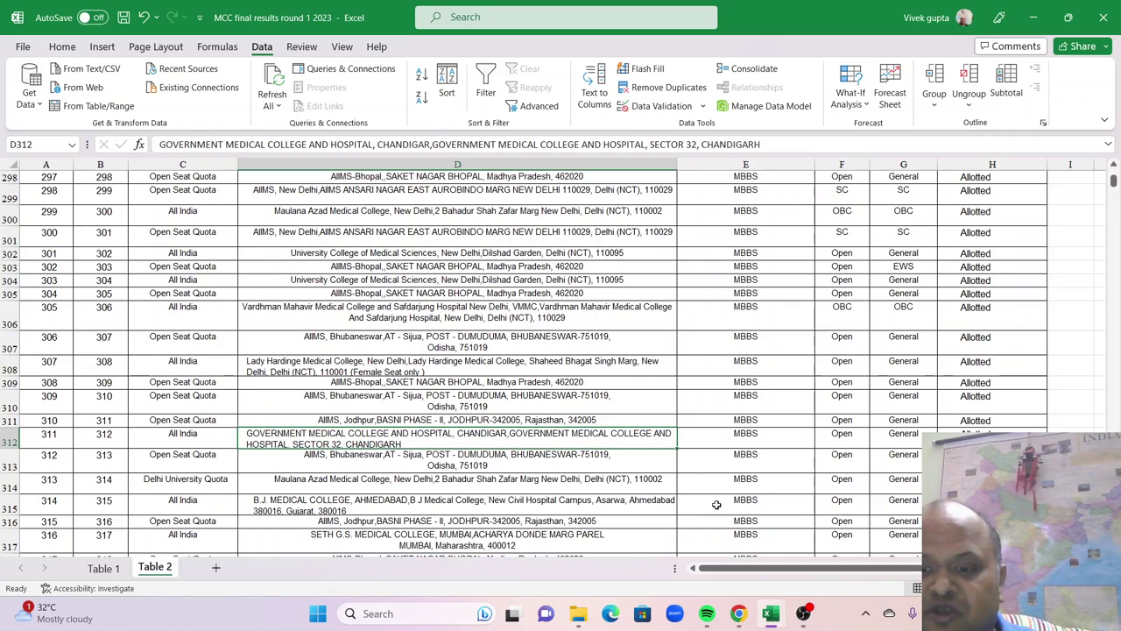
{"action": "mouse_move", "coordinate": [770, 611]}
{"action": "left_click", "coordinate": [556, 550]}
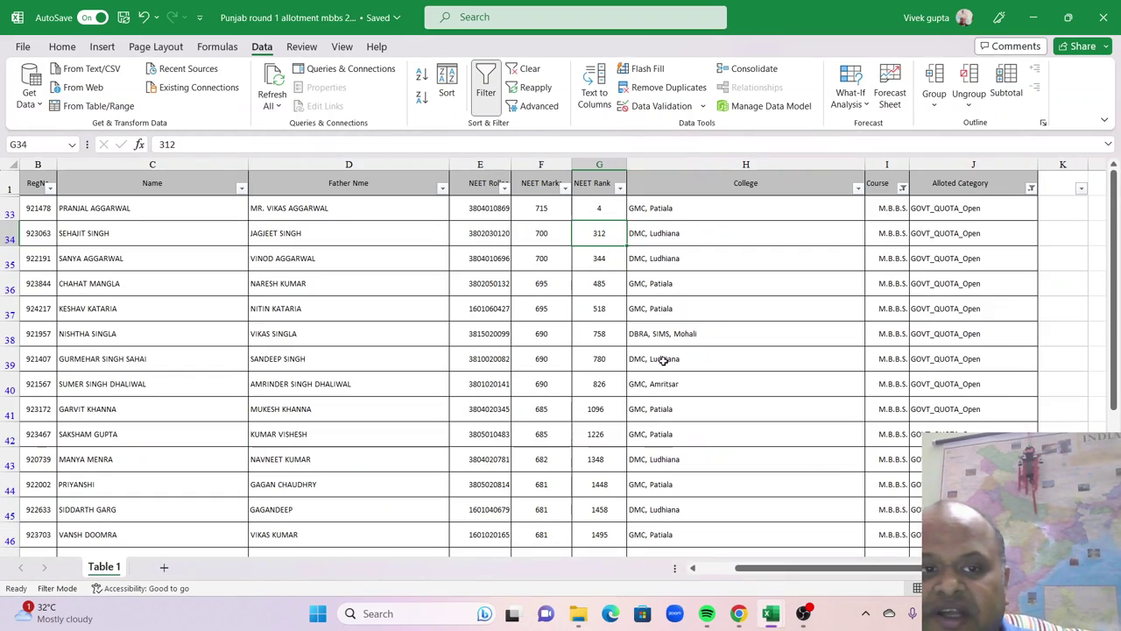
{"action": "left_click", "coordinate": [680, 231]}
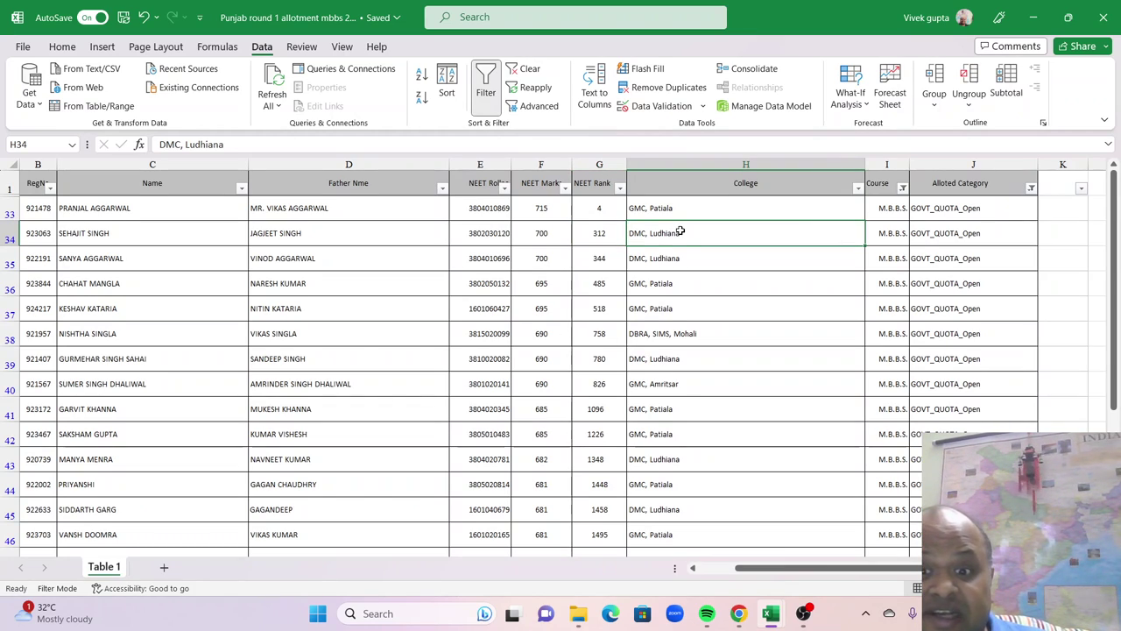
Check the colleges allotted in rows 41 and 42 of the filtered list.
{"action": "left_click", "coordinate": [690, 413]}
{"action": "left_click", "coordinate": [696, 427]}
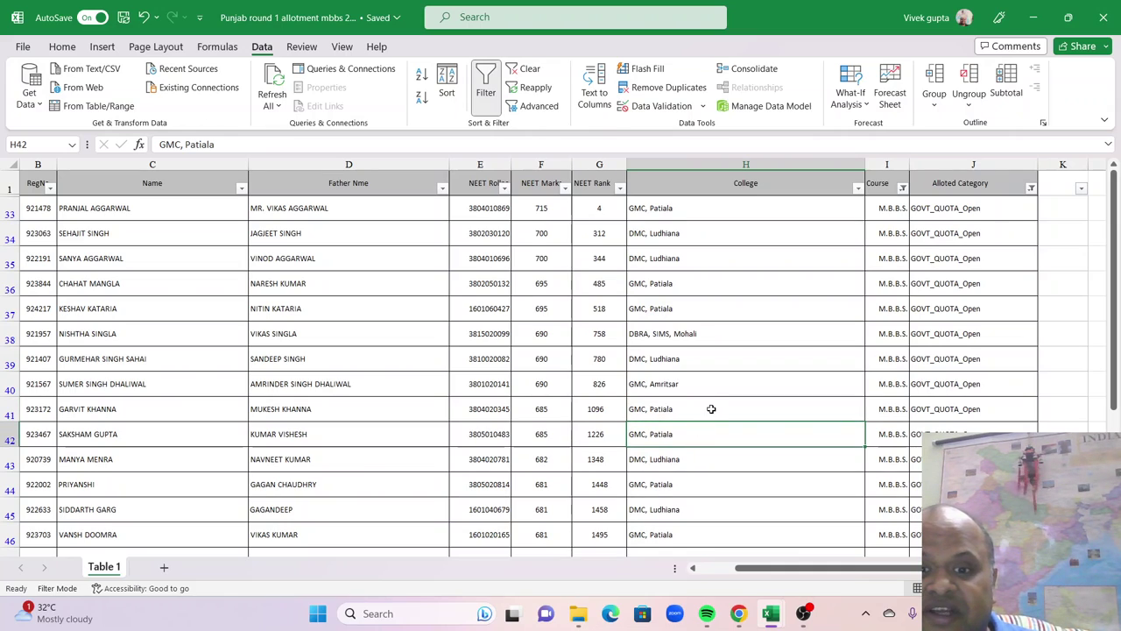
{"action": "left_click", "coordinate": [711, 408]}
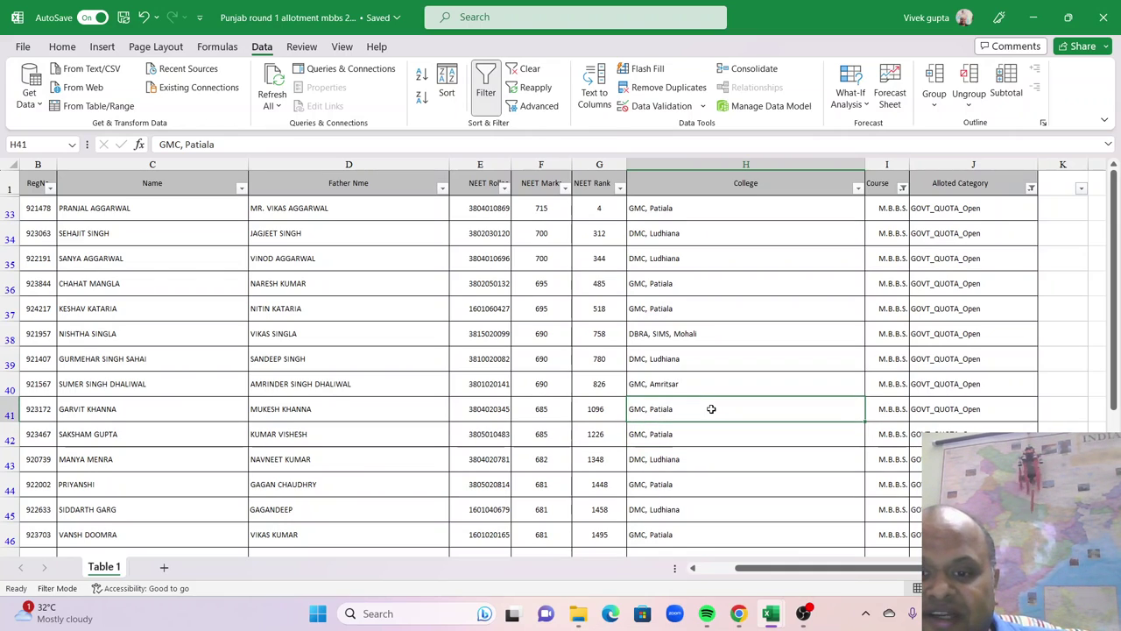
{"action": "scroll", "coordinate": [712, 408], "scroll_direction": "down", "scroll_amount": 1}
{"action": "scroll", "coordinate": [711, 409], "scroll_direction": "up", "scroll_amount": 1}
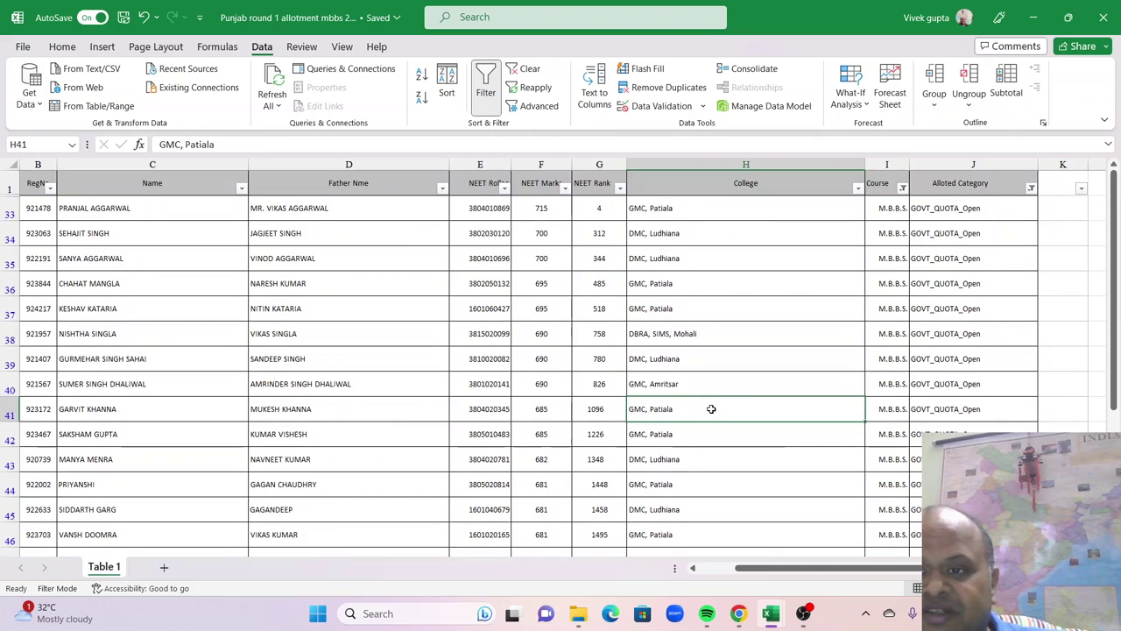
Review the quota options in the Alloted Category filter and close it with the current selection.
{"action": "left_click", "coordinate": [1031, 189]}
{"action": "scroll", "coordinate": [937, 411], "scroll_direction": "down", "scroll_amount": 5}
{"action": "scroll", "coordinate": [937, 412], "scroll_direction": "up", "scroll_amount": 3}
{"action": "scroll", "coordinate": [937, 412], "scroll_direction": "down", "scroll_amount": 6}
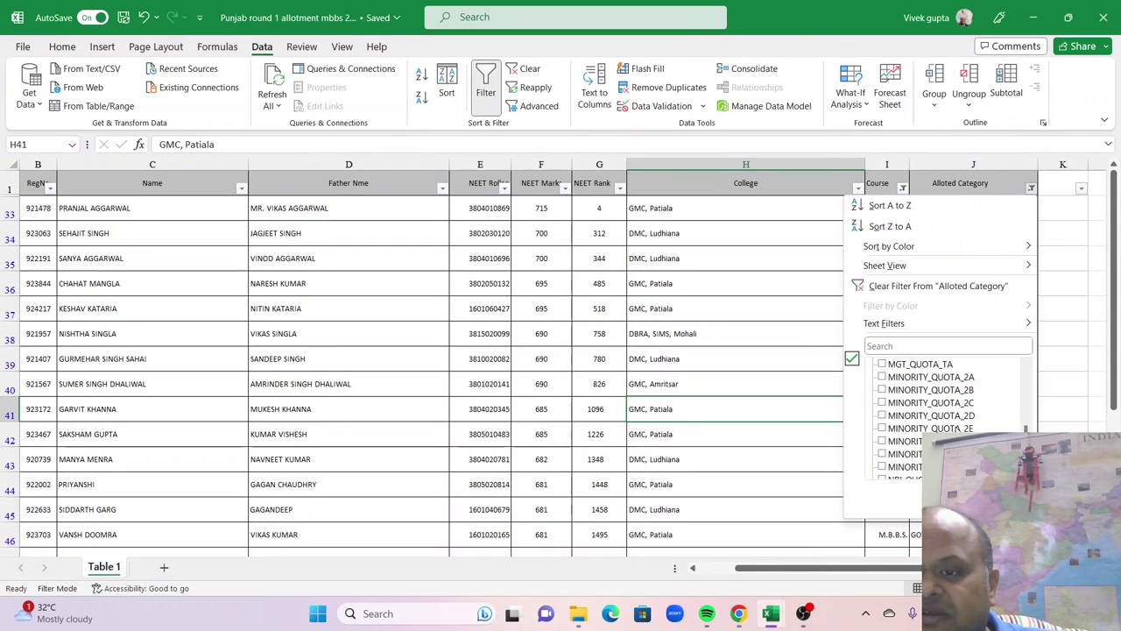
{"action": "left_click", "coordinate": [950, 504]}
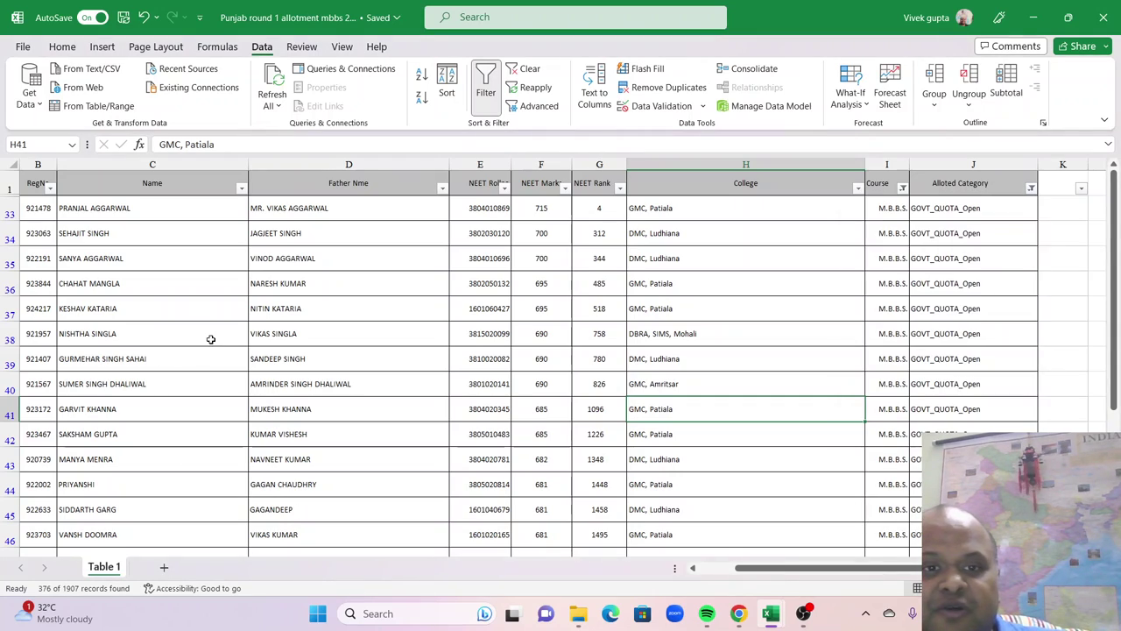
Compare the colleges allotted to the top-ranked candidates in rows 33 to 45.
{"action": "left_click", "coordinate": [705, 207]}
{"action": "left_click", "coordinate": [691, 259]}
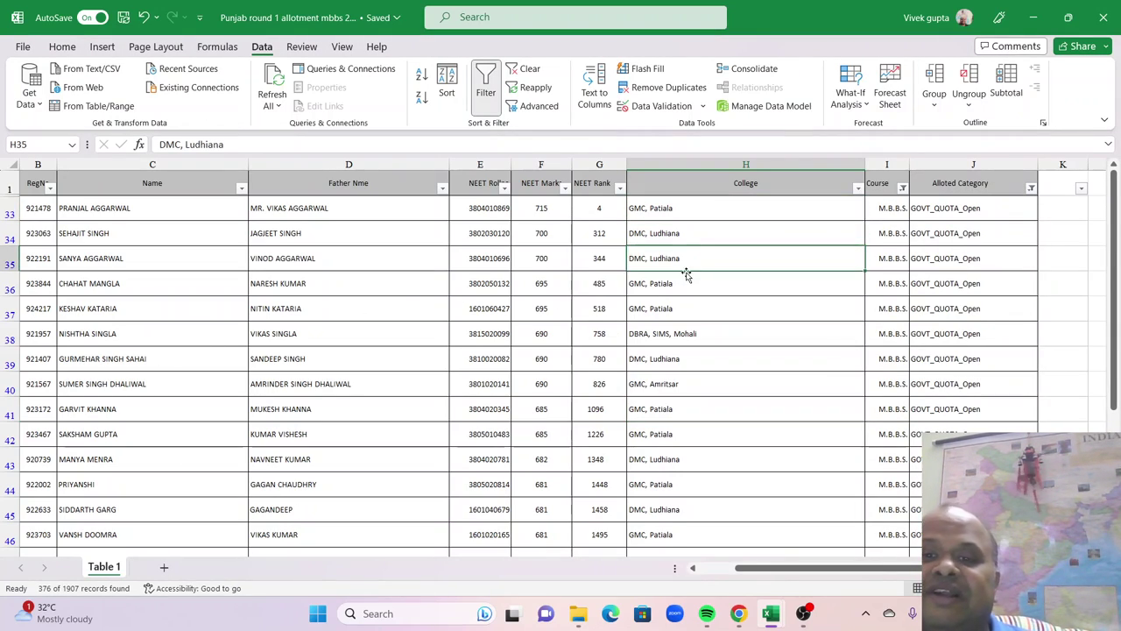
{"action": "left_click", "coordinate": [676, 343]}
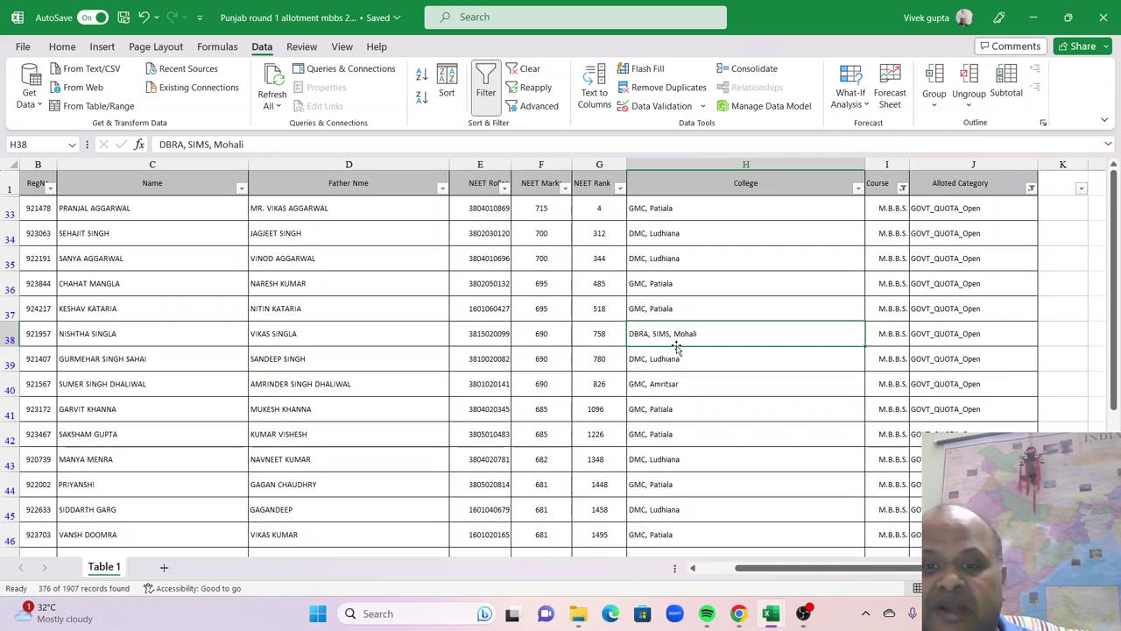
{"action": "left_click_drag", "start_coordinate": [721, 210], "coordinate": [723, 465]}
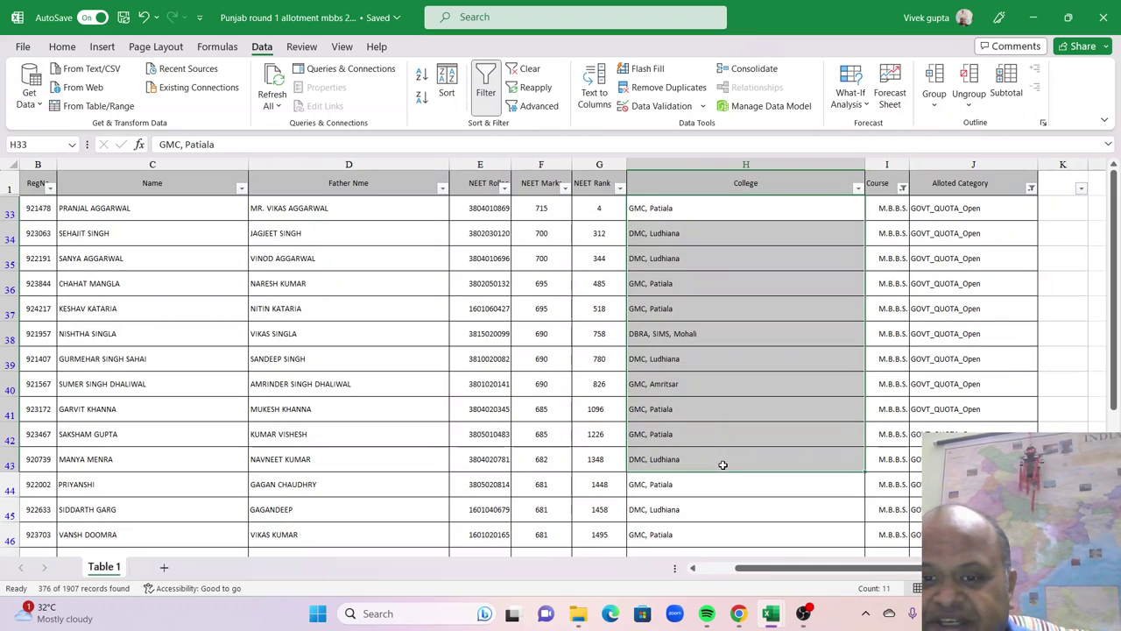
{"action": "left_click", "coordinate": [706, 511]}
{"action": "left_click", "coordinate": [708, 462]}
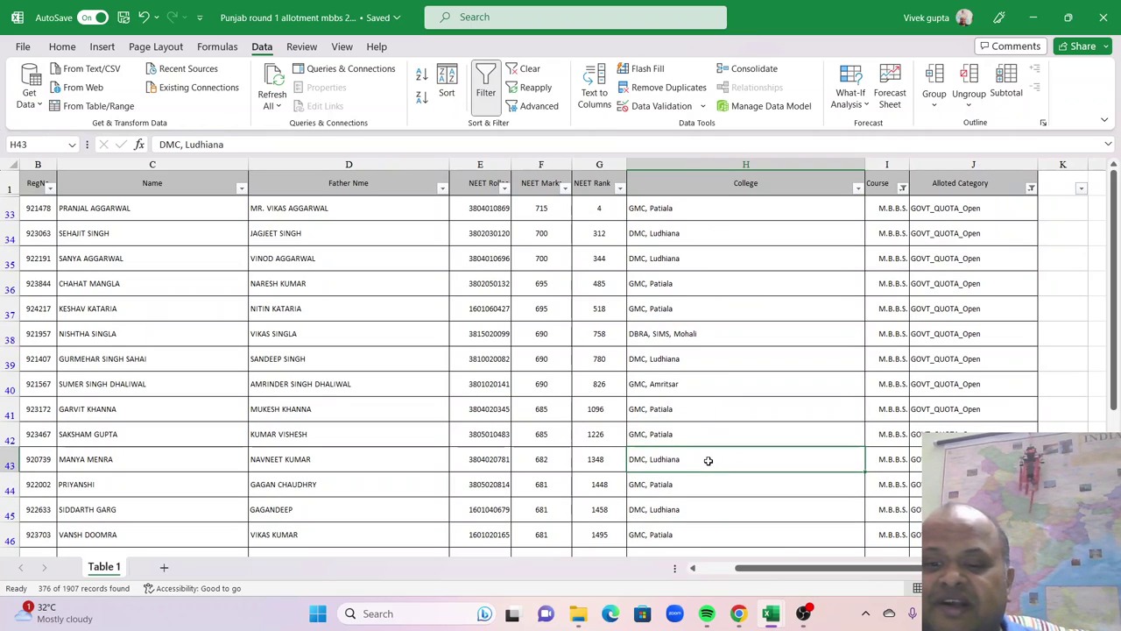
Switch to the Punjab brochure 2023 PDF in Chrome and compare the private and government M.B.B.S. fees on page 31.
{"action": "left_click", "coordinate": [740, 613]}
{"action": "left_click", "coordinate": [743, 614]}
{"action": "left_click", "coordinate": [741, 613]}
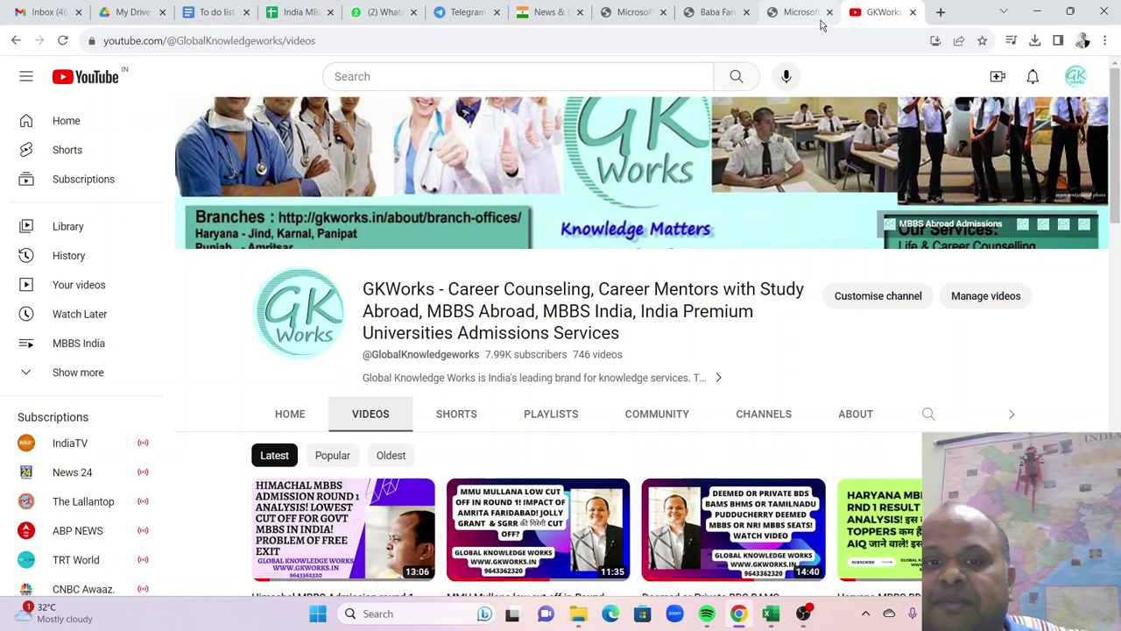
{"action": "left_click", "coordinate": [813, 11]}
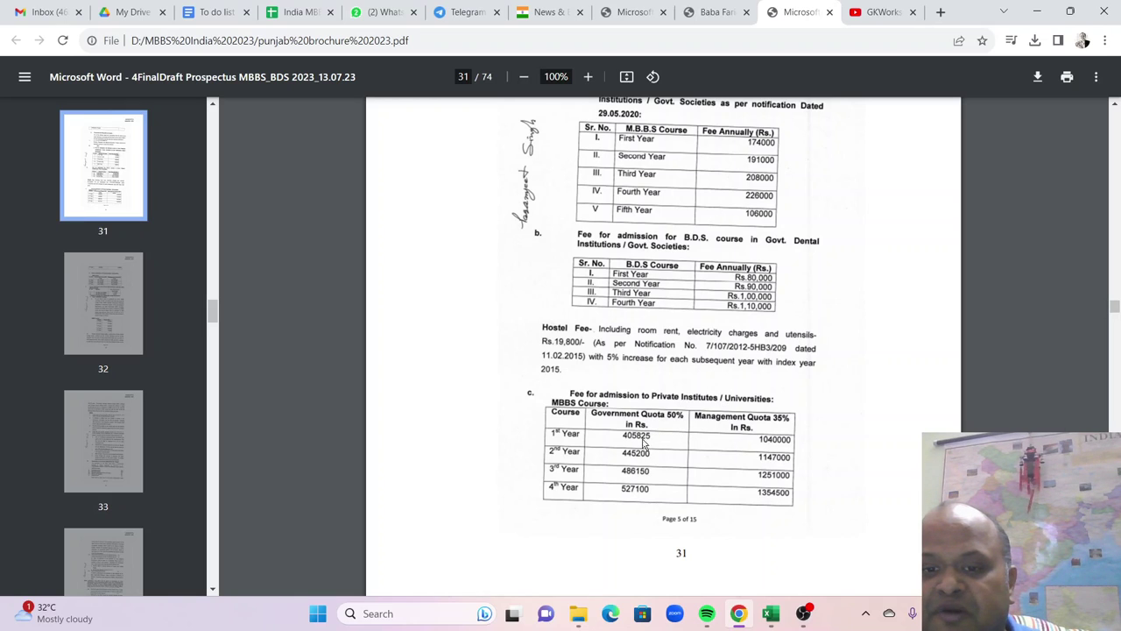
{"action": "scroll", "coordinate": [638, 504], "scroll_direction": "down", "scroll_amount": 3}
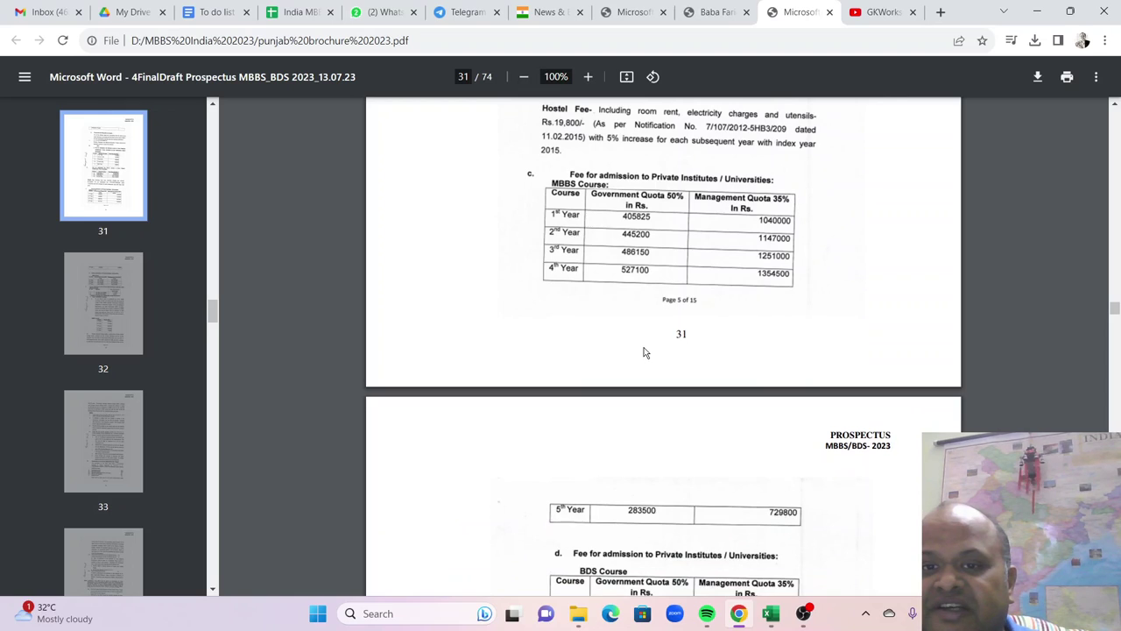
{"action": "scroll", "coordinate": [644, 352], "scroll_direction": "up", "scroll_amount": 5}
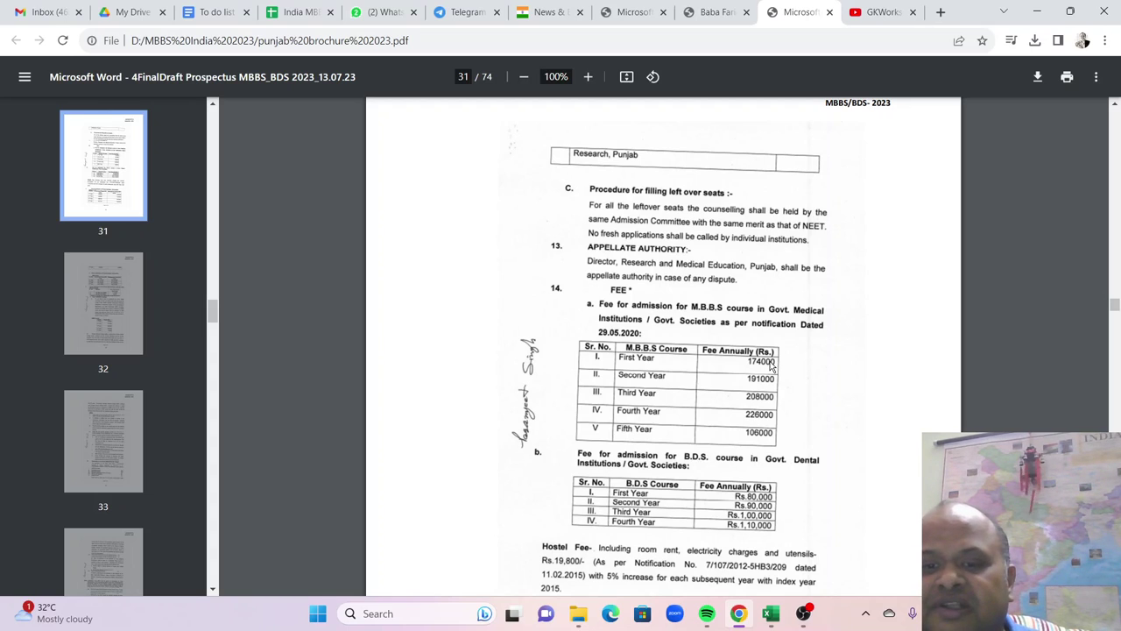
{"action": "scroll", "coordinate": [771, 366], "scroll_direction": "up", "scroll_amount": 3}
{"action": "scroll", "coordinate": [754, 412], "scroll_direction": "down", "scroll_amount": 2}
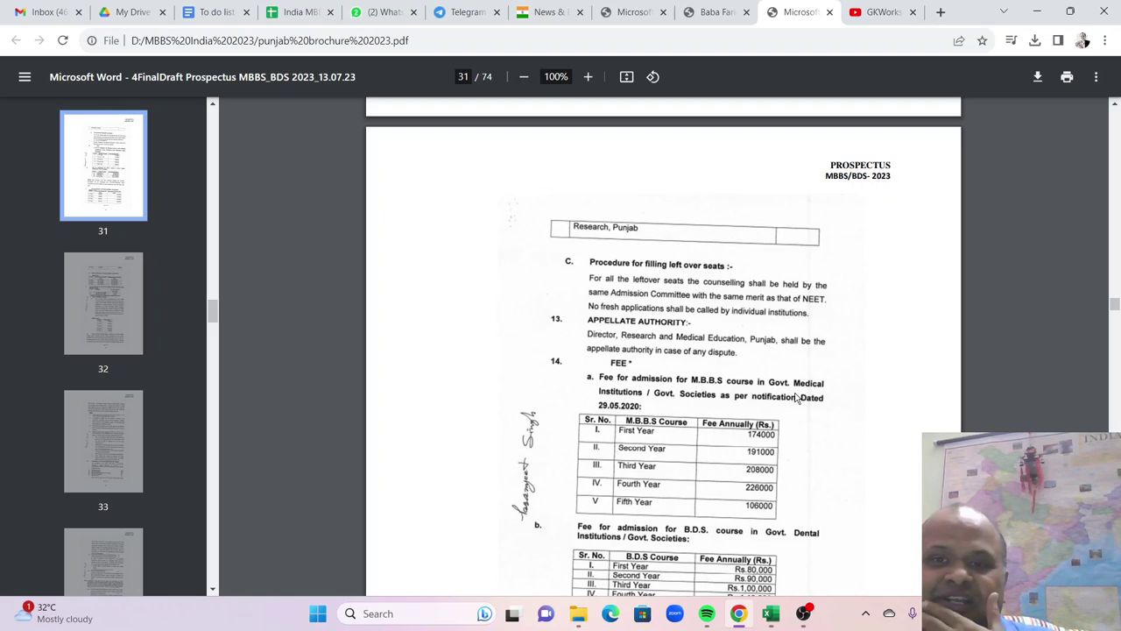
Return to the Punjab round 1 allotment workbook and check the college, NEET marks and rank in row 39.
{"action": "mouse_move", "coordinate": [769, 620]}
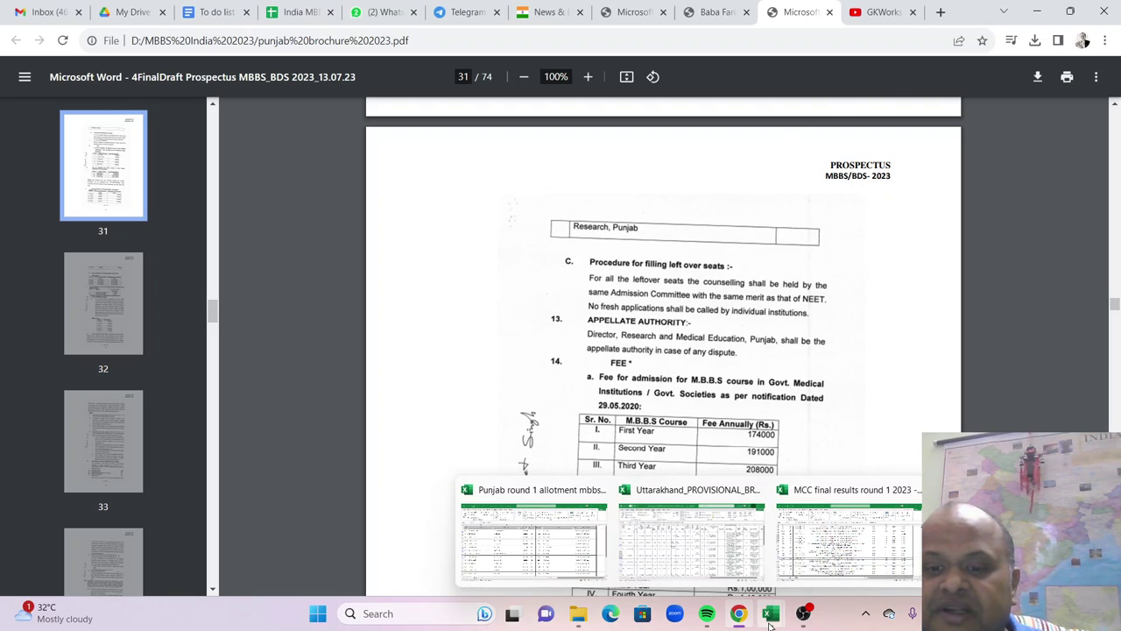
{"action": "left_click", "coordinate": [534, 536]}
{"action": "left_click", "coordinate": [658, 306]}
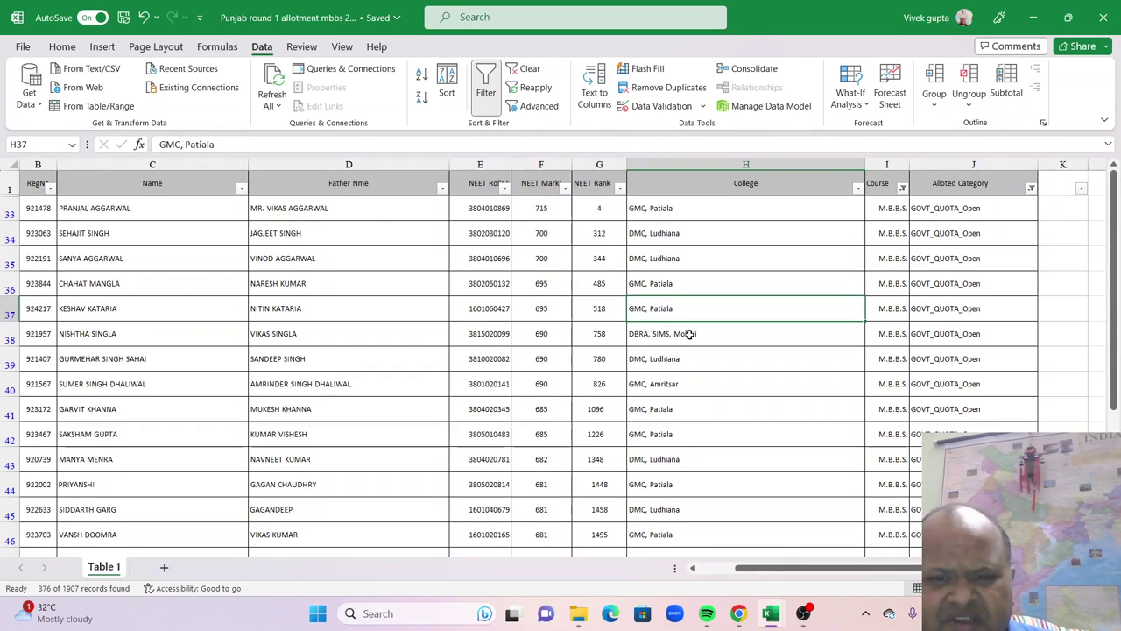
{"action": "left_click", "coordinate": [681, 368]}
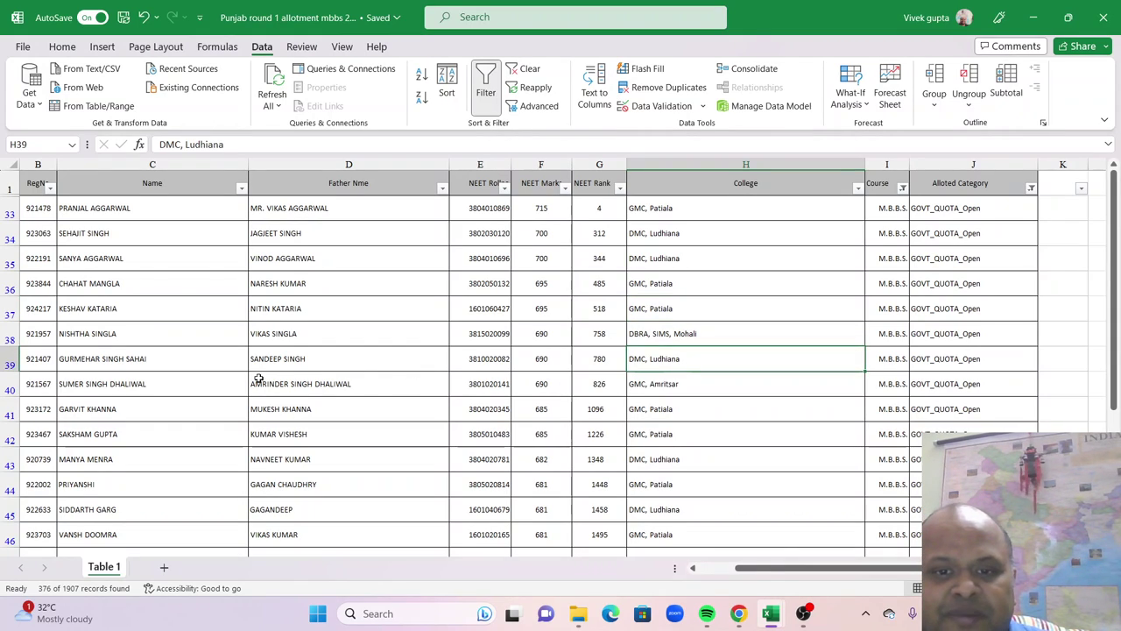
{"action": "left_click", "coordinate": [529, 360]}
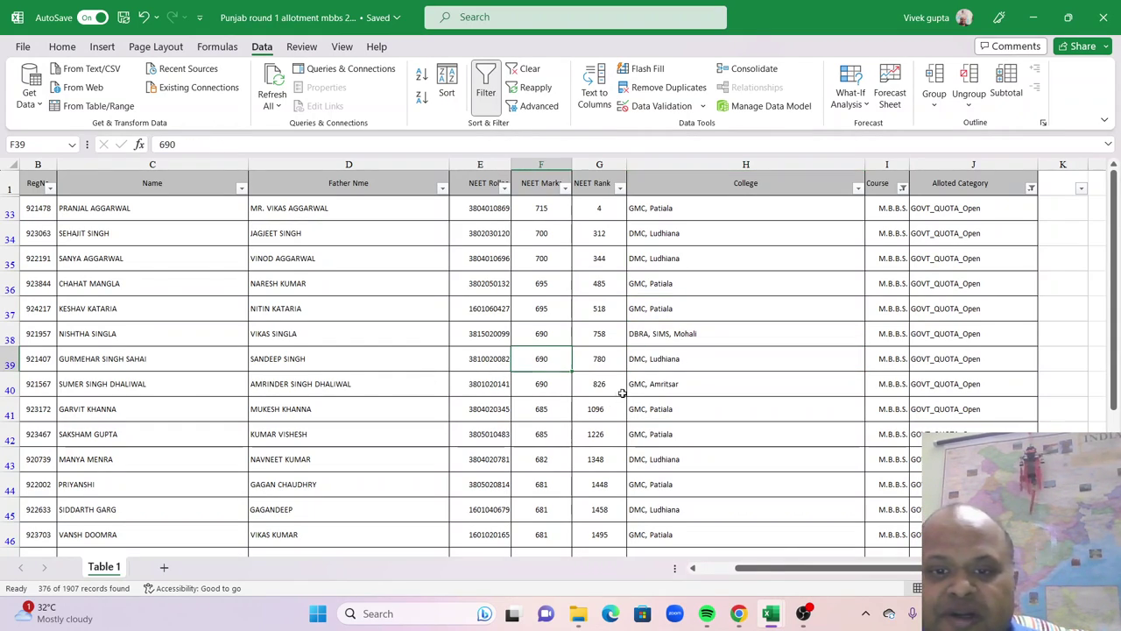
{"action": "left_click", "coordinate": [617, 368]}
Switch to the MCC final results round 1 2023 workbook and look up the institute allotted to rank 780.
{"action": "mouse_move", "coordinate": [765, 620]}
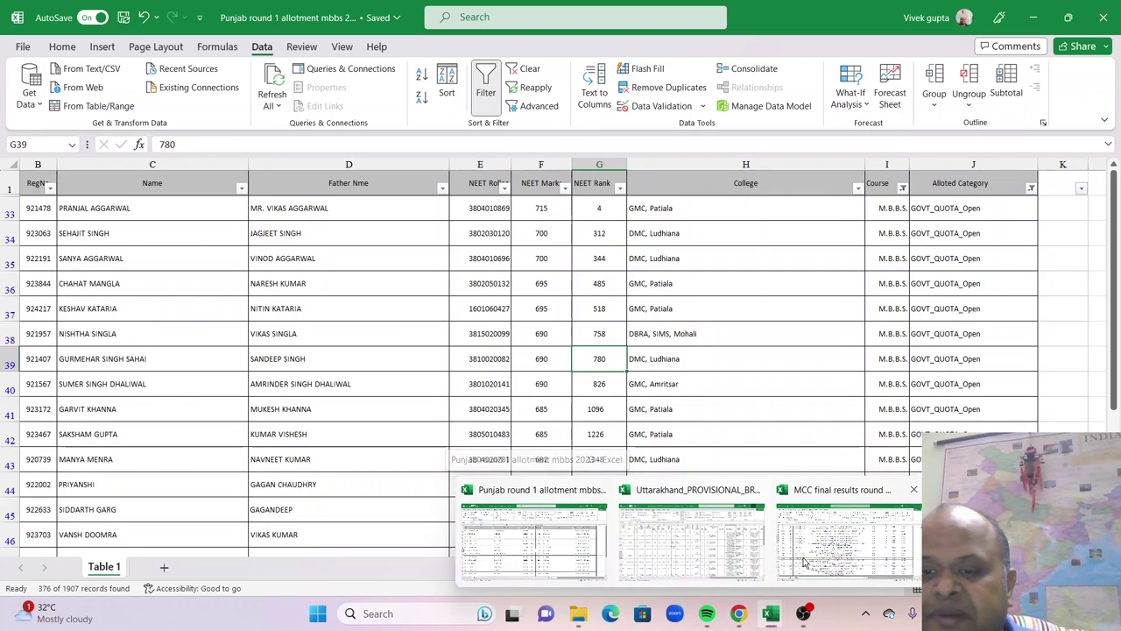
{"action": "left_click", "coordinate": [846, 536]}
{"action": "scroll", "coordinate": [141, 416], "scroll_direction": "down", "scroll_amount": 10}
{"action": "scroll", "coordinate": [141, 416], "scroll_direction": "down", "scroll_amount": 20}
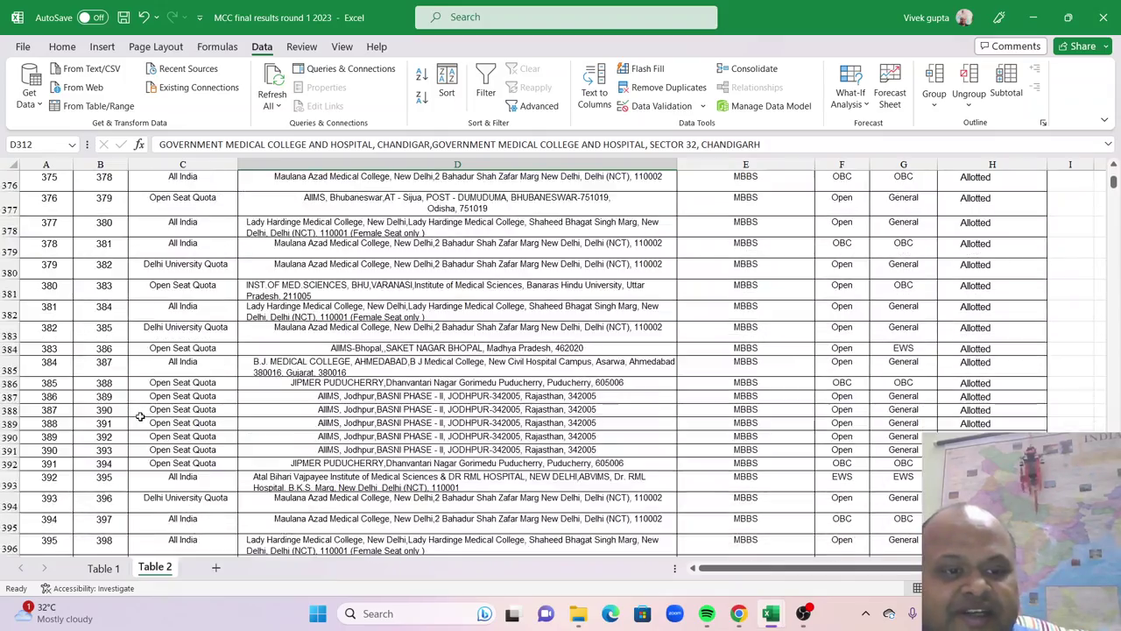
{"action": "scroll", "coordinate": [140, 416], "scroll_direction": "down", "scroll_amount": 20}
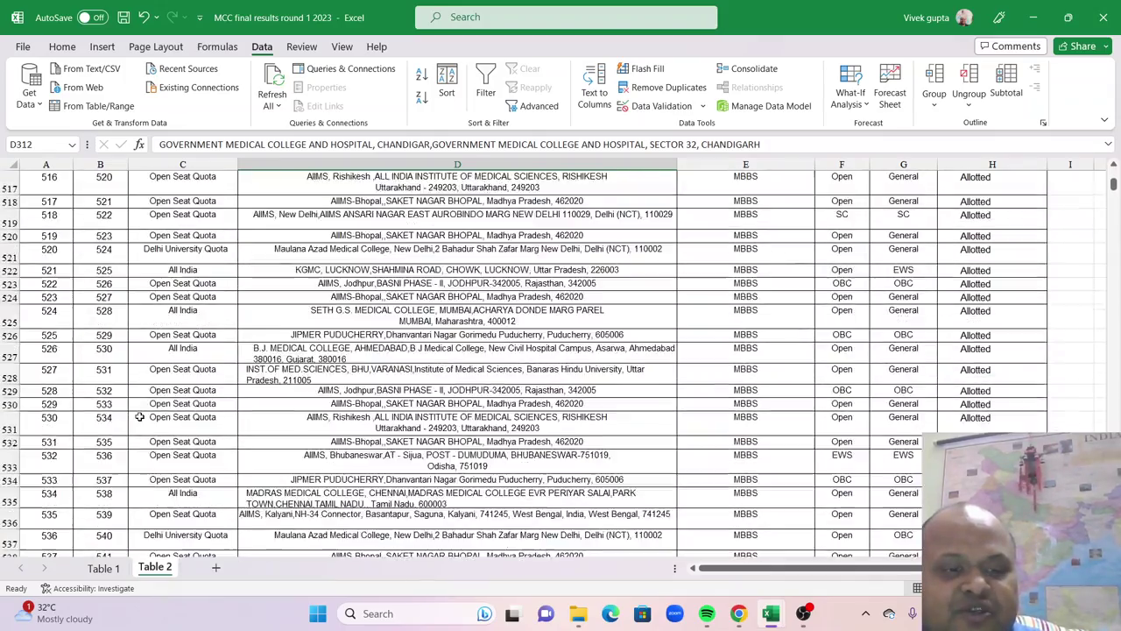
{"action": "scroll", "coordinate": [139, 416], "scroll_direction": "down", "scroll_amount": 20}
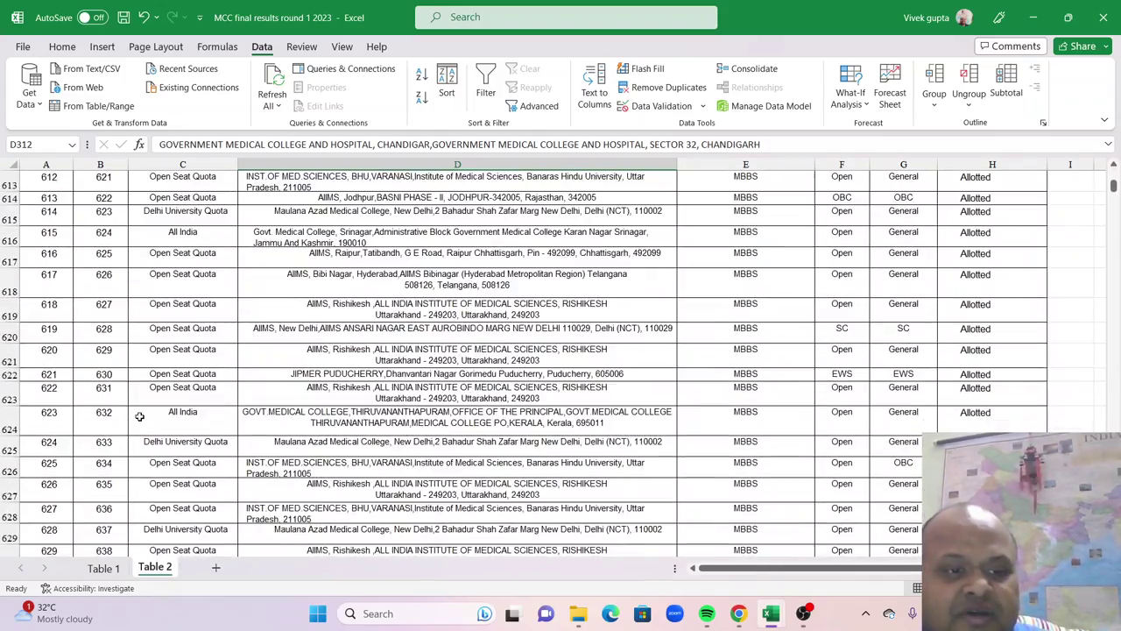
{"action": "scroll", "coordinate": [139, 416], "scroll_direction": "down", "scroll_amount": 20}
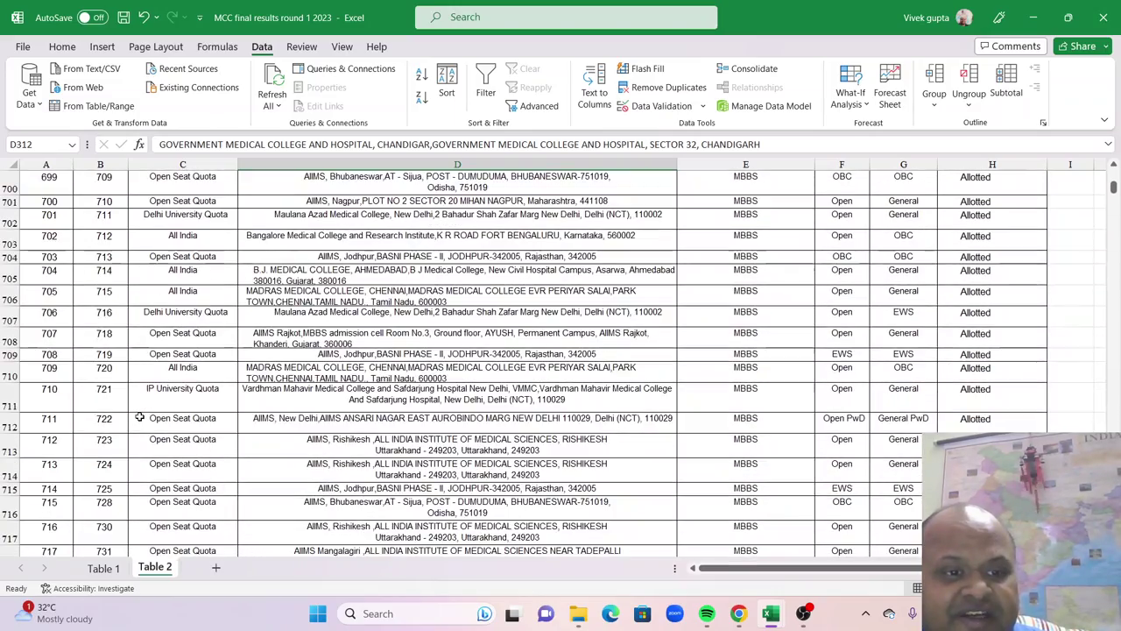
{"action": "scroll", "coordinate": [139, 416], "scroll_direction": "down", "scroll_amount": 4}
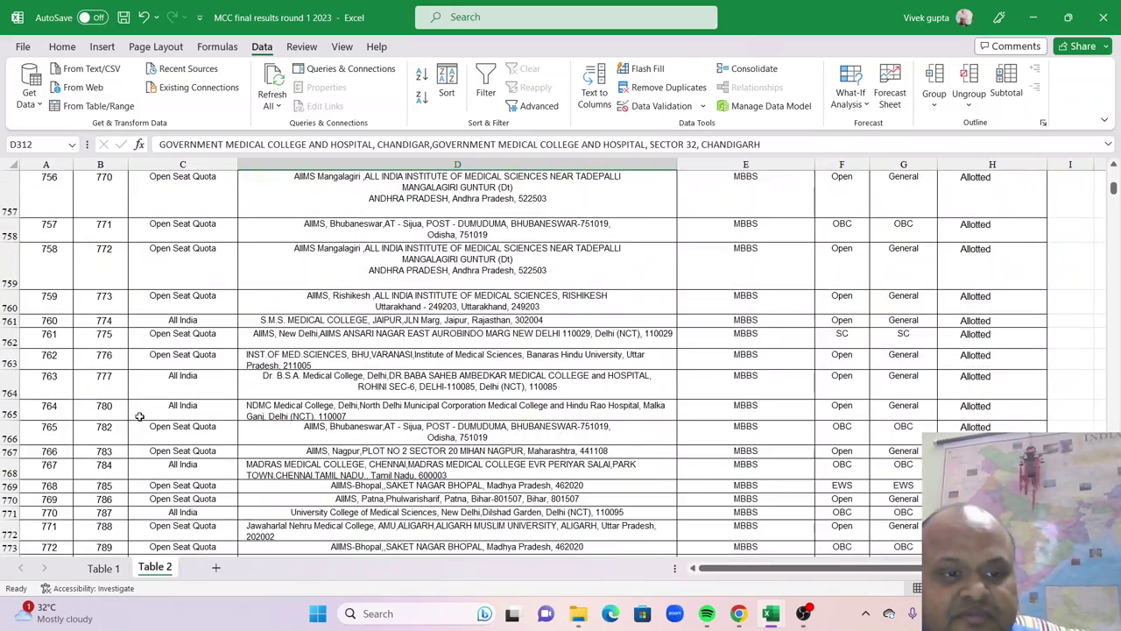
{"action": "left_click", "coordinate": [353, 412]}
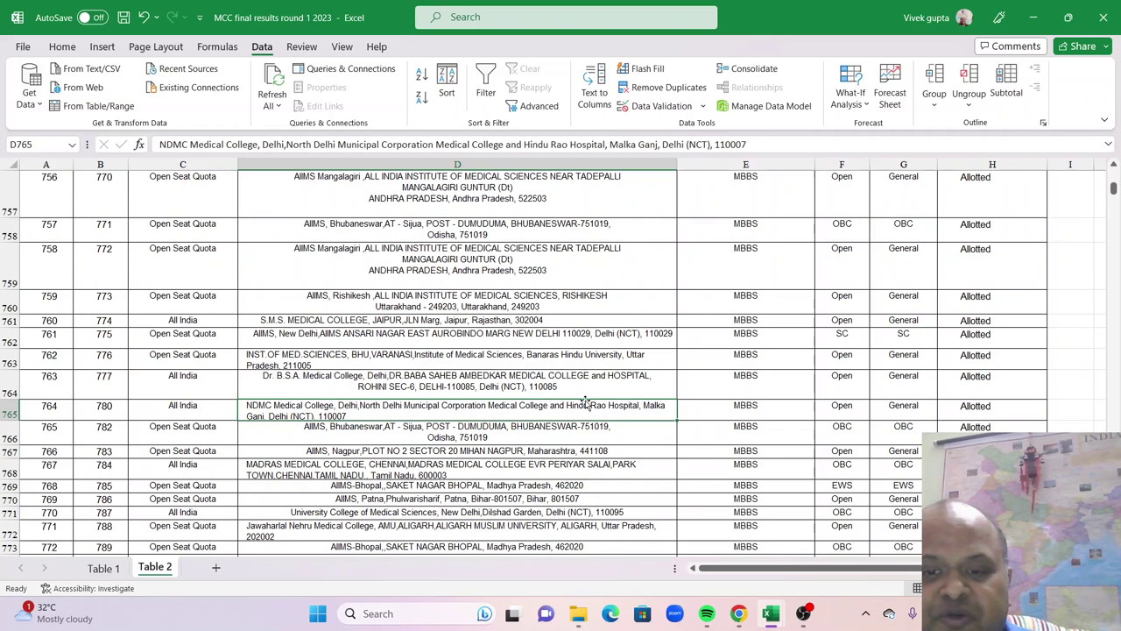
Return to the Punjab round 1 allotment workbook and check the college in row 39 and the NEET rank in row 40.
{"action": "mouse_move", "coordinate": [776, 616]}
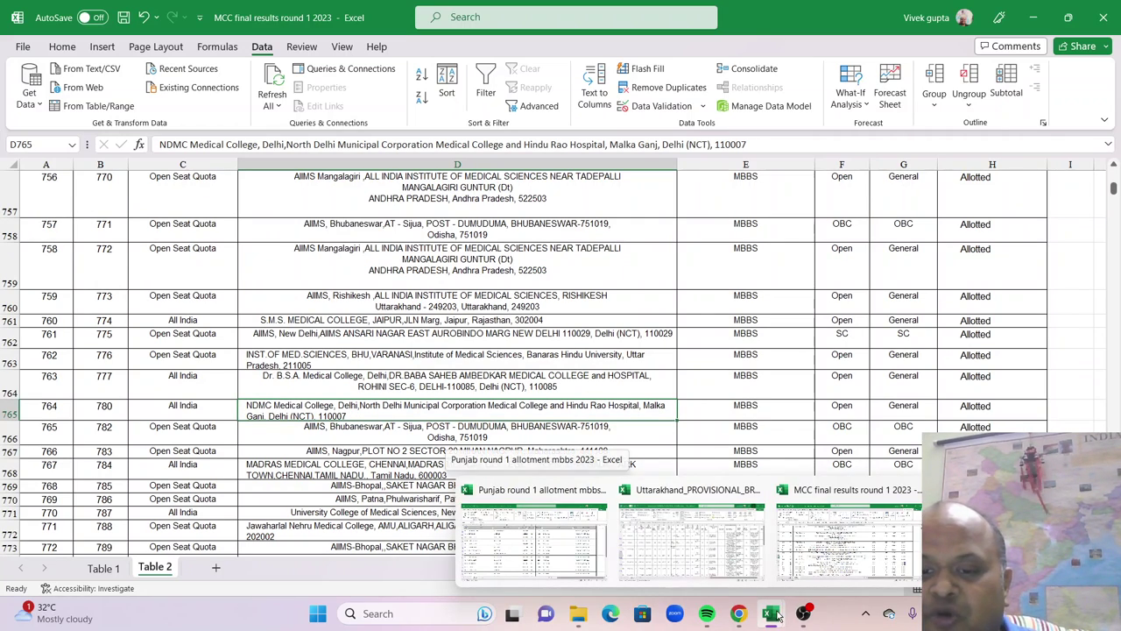
{"action": "left_click", "coordinate": [413, 523]}
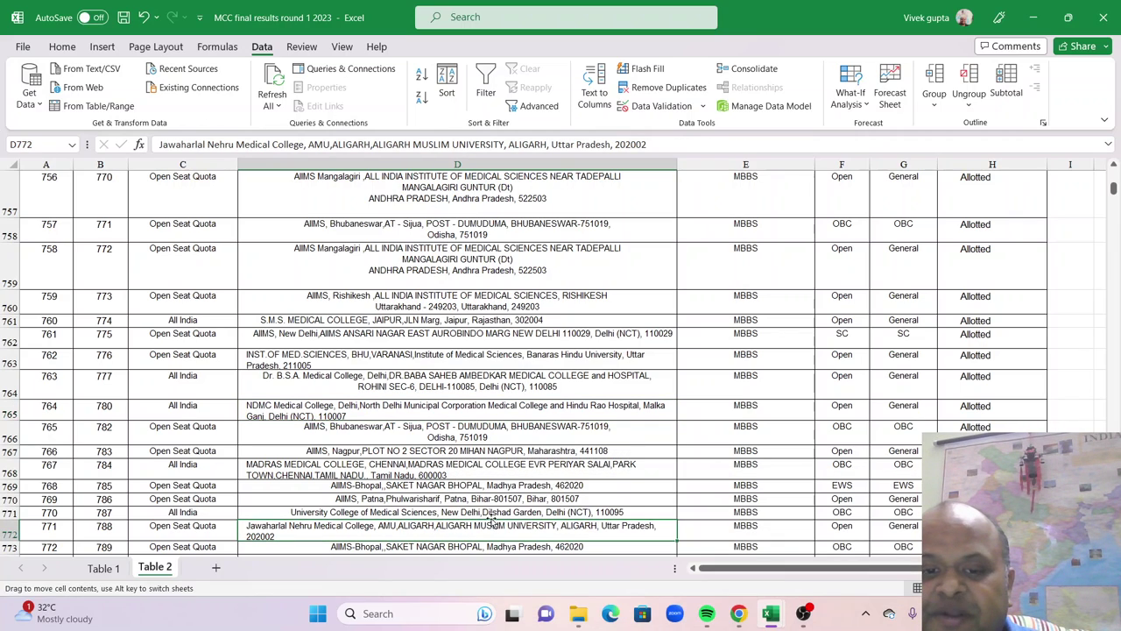
{"action": "mouse_move", "coordinate": [774, 618]}
{"action": "left_click", "coordinate": [542, 552]}
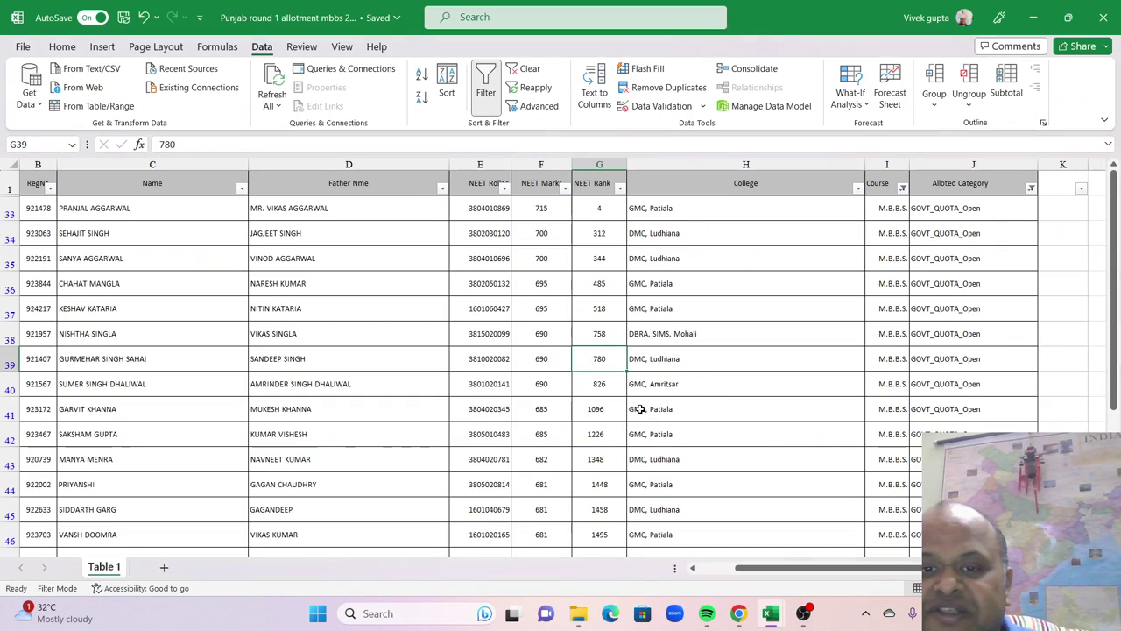
{"action": "left_click", "coordinate": [686, 361]}
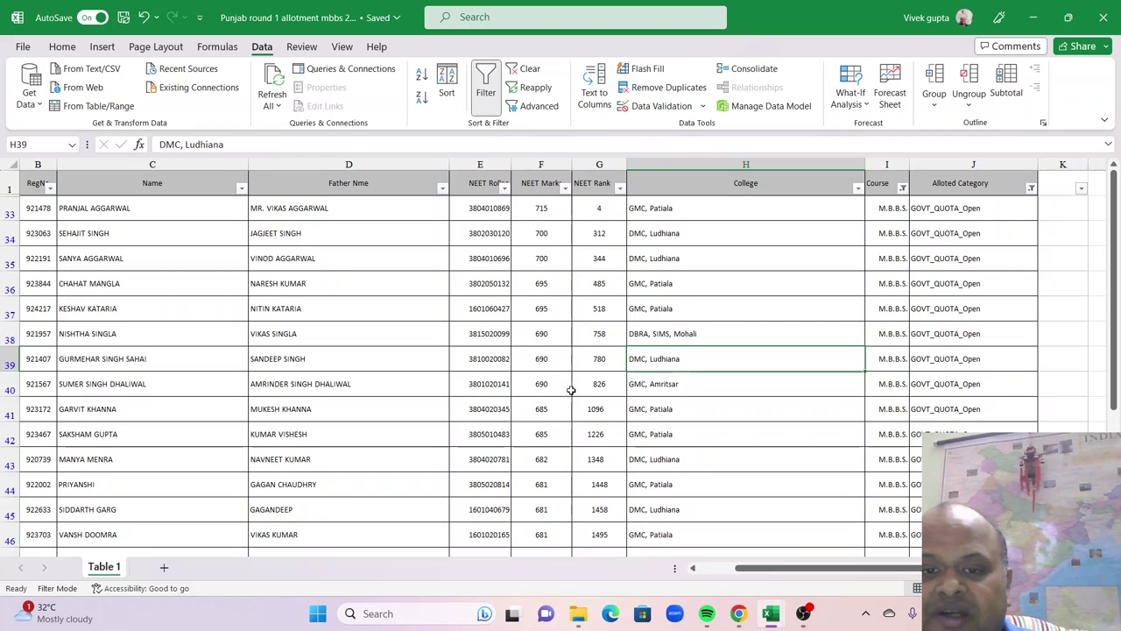
{"action": "left_click", "coordinate": [607, 380]}
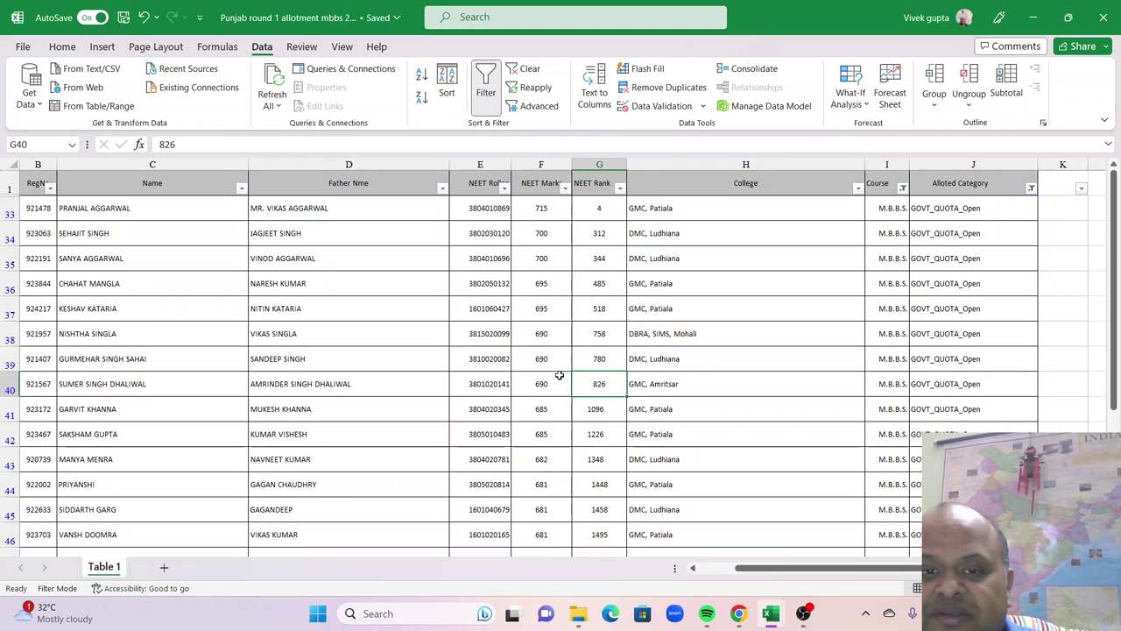
Switch to the MCC final results round 1 2023 workbook and look up the allotment for rank 826.
{"action": "mouse_move", "coordinate": [761, 623]}
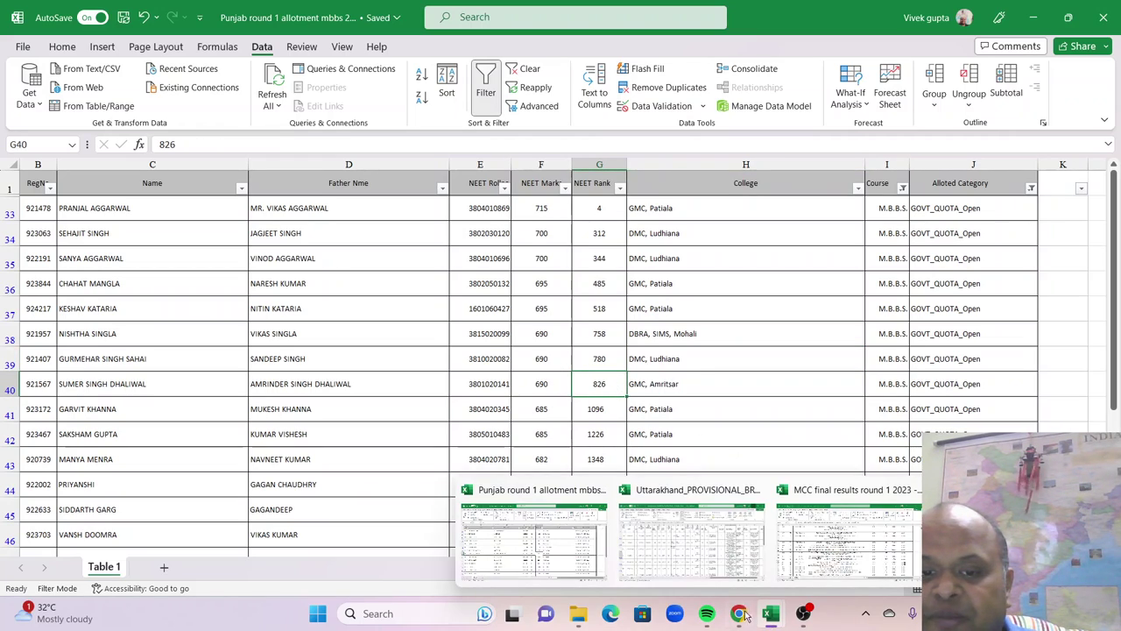
{"action": "left_click", "coordinate": [828, 557]}
{"action": "scroll", "coordinate": [193, 403], "scroll_direction": "down", "scroll_amount": 12}
{"action": "scroll", "coordinate": [187, 404], "scroll_direction": "down", "scroll_amount": 6}
{"action": "scroll", "coordinate": [187, 405], "scroll_direction": "up", "scroll_amount": 6}
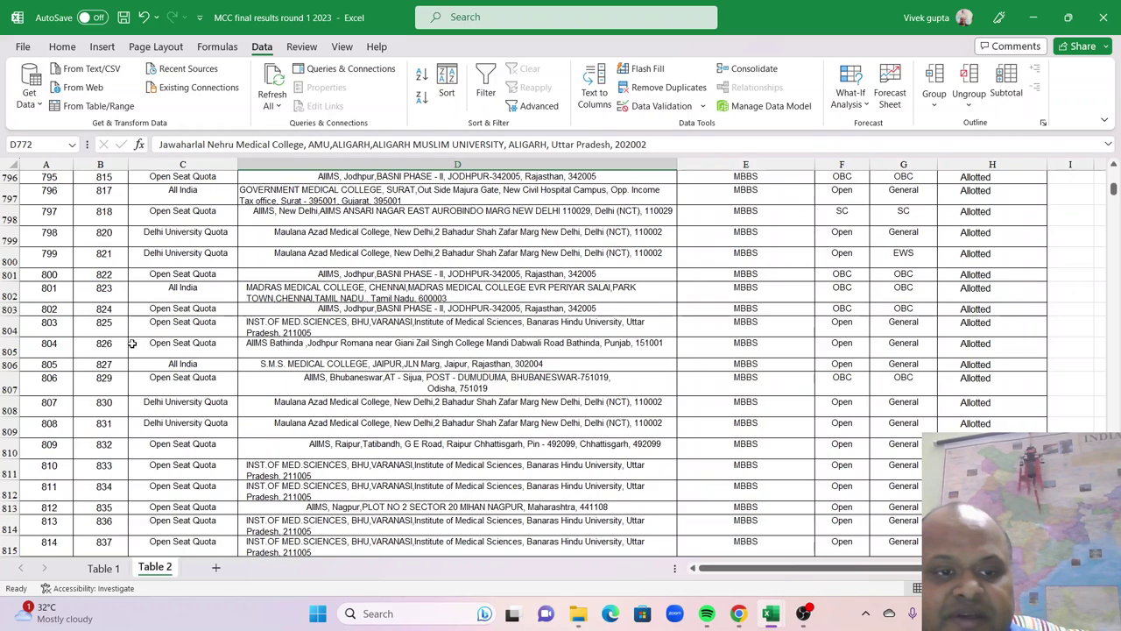
Check the institute allotted to rank 826 and return to the Punjab round 1 allotment workbook.
{"action": "left_click", "coordinate": [281, 344]}
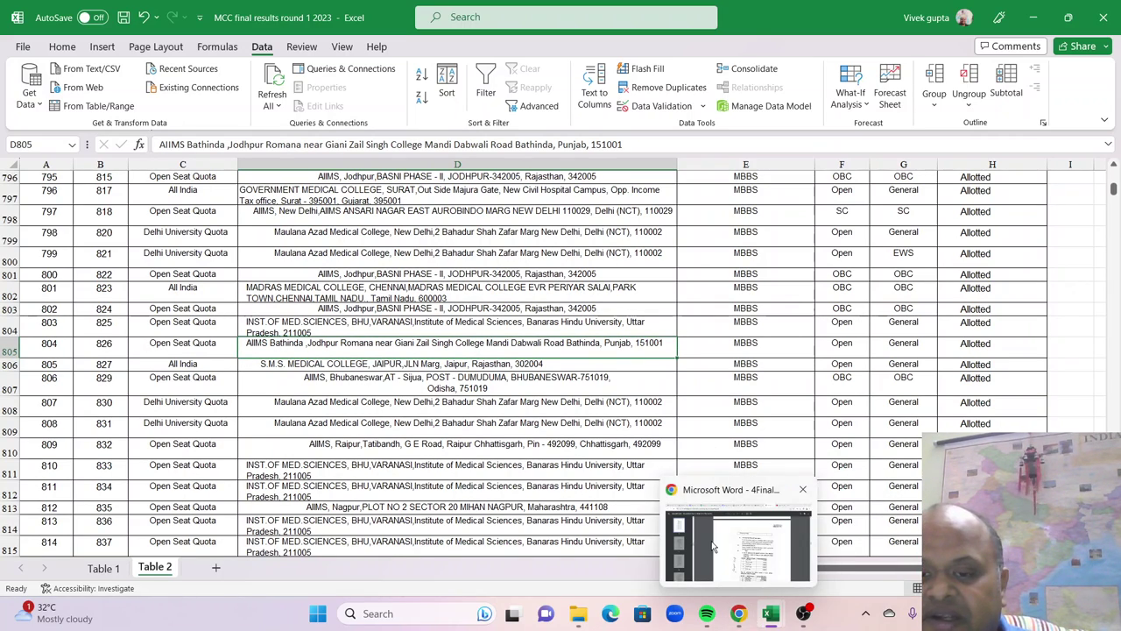
{"action": "mouse_move", "coordinate": [770, 616]}
{"action": "left_click", "coordinate": [585, 575]}
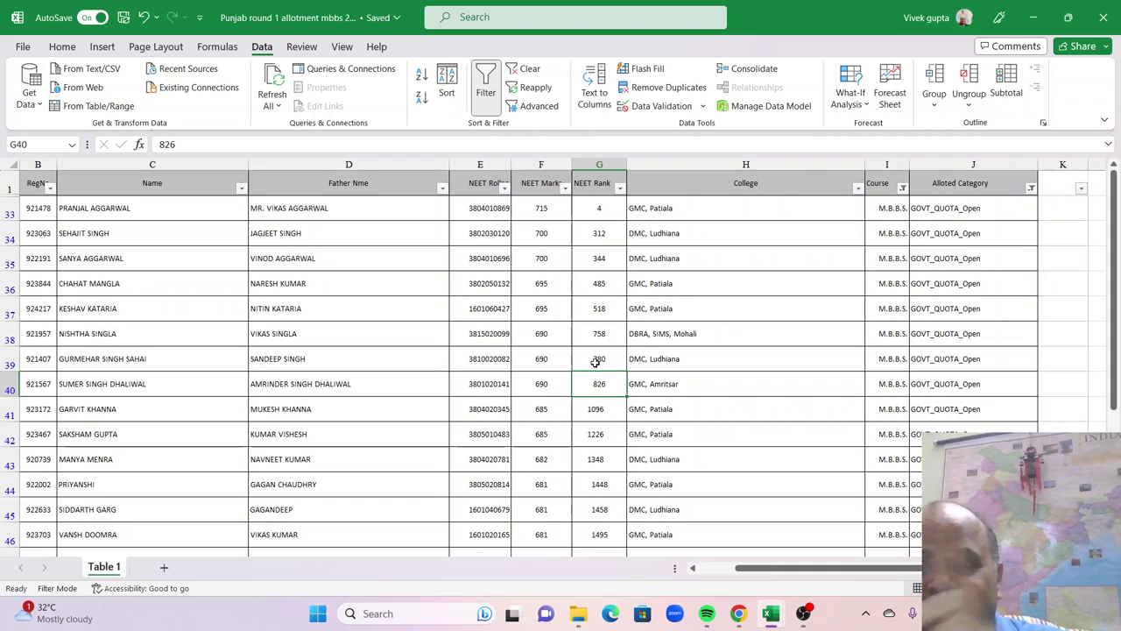
Check the colleges in rows 35 and 38 and review the government open allotments down to row 298.
{"action": "left_click", "coordinate": [757, 255]}
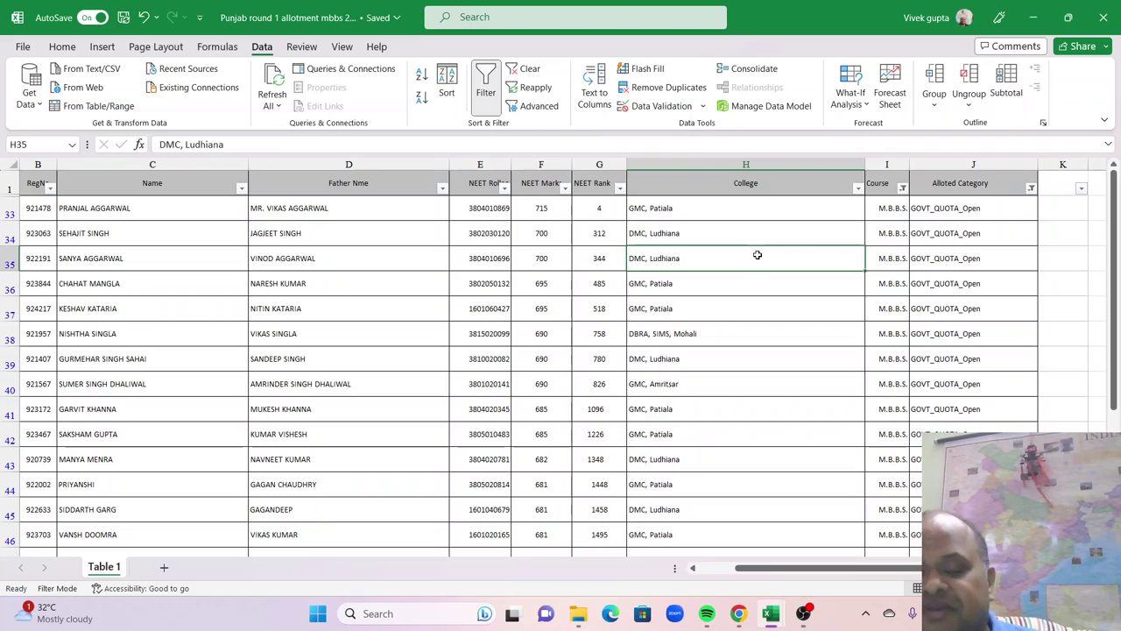
{"action": "left_click", "coordinate": [693, 327]}
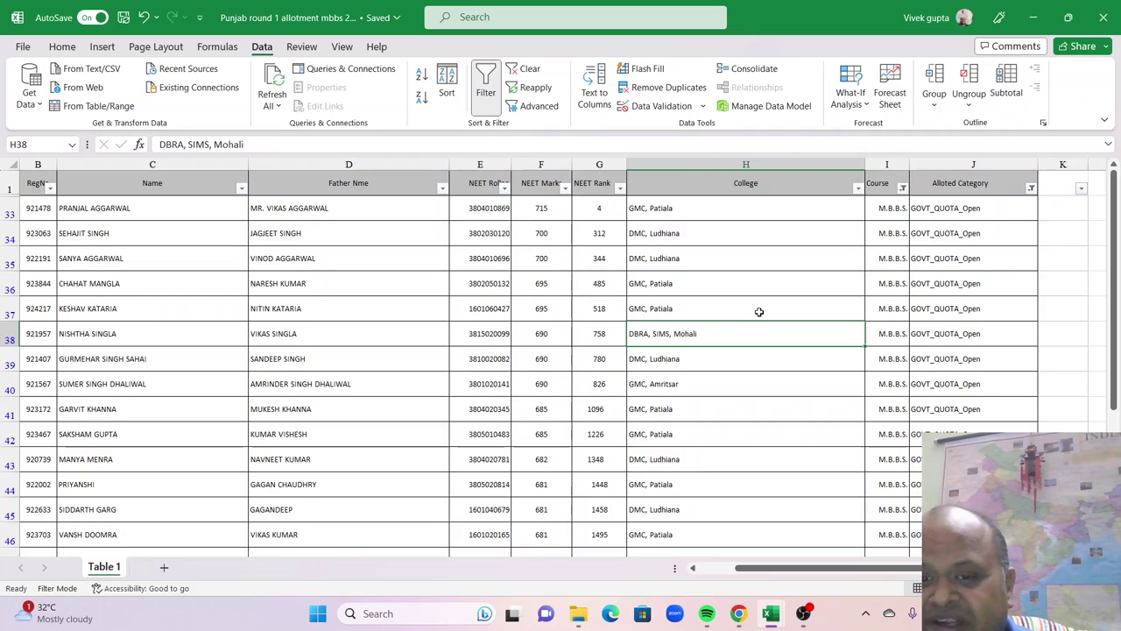
{"action": "scroll", "coordinate": [760, 311], "scroll_direction": "down", "scroll_amount": 20}
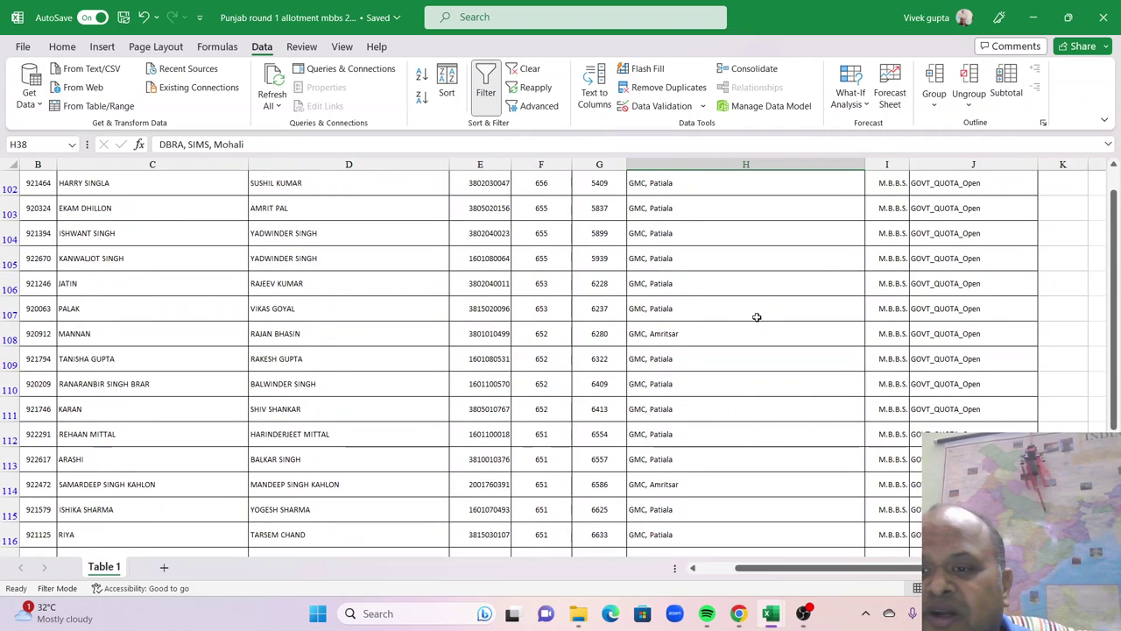
{"action": "scroll", "coordinate": [757, 316], "scroll_direction": "down", "scroll_amount": 11}
{"action": "scroll", "coordinate": [757, 318], "scroll_direction": "down", "scroll_amount": 10}
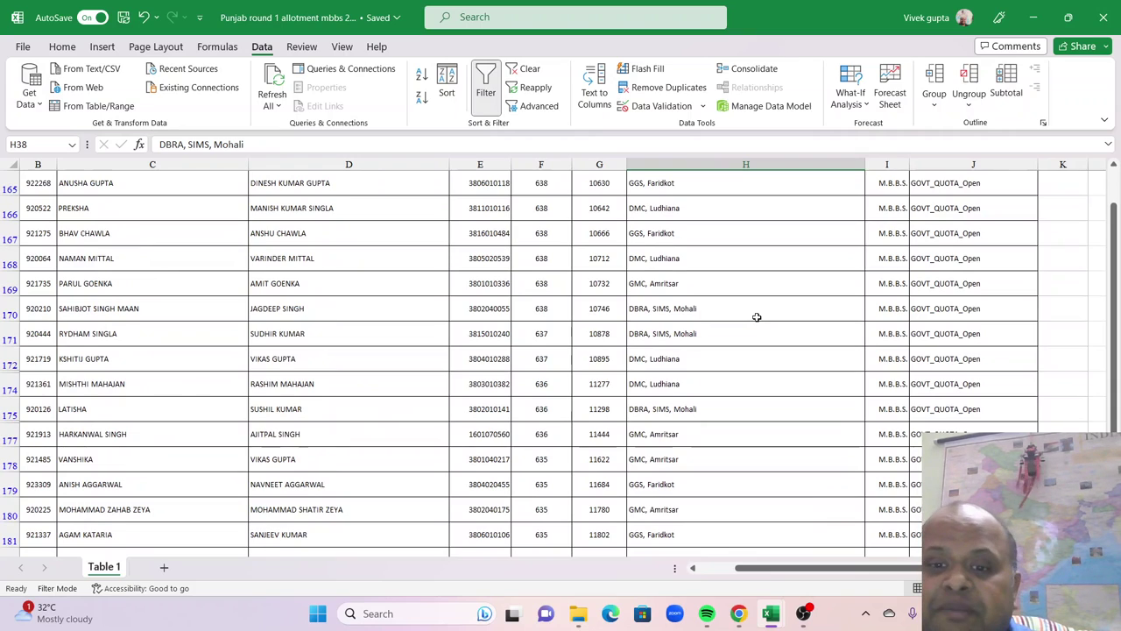
{"action": "scroll", "coordinate": [757, 317], "scroll_direction": "down", "scroll_amount": 20}
{"action": "scroll", "coordinate": [757, 317], "scroll_direction": "down", "scroll_amount": 12}
{"action": "scroll", "coordinate": [756, 318], "scroll_direction": "down", "scroll_amount": 3}
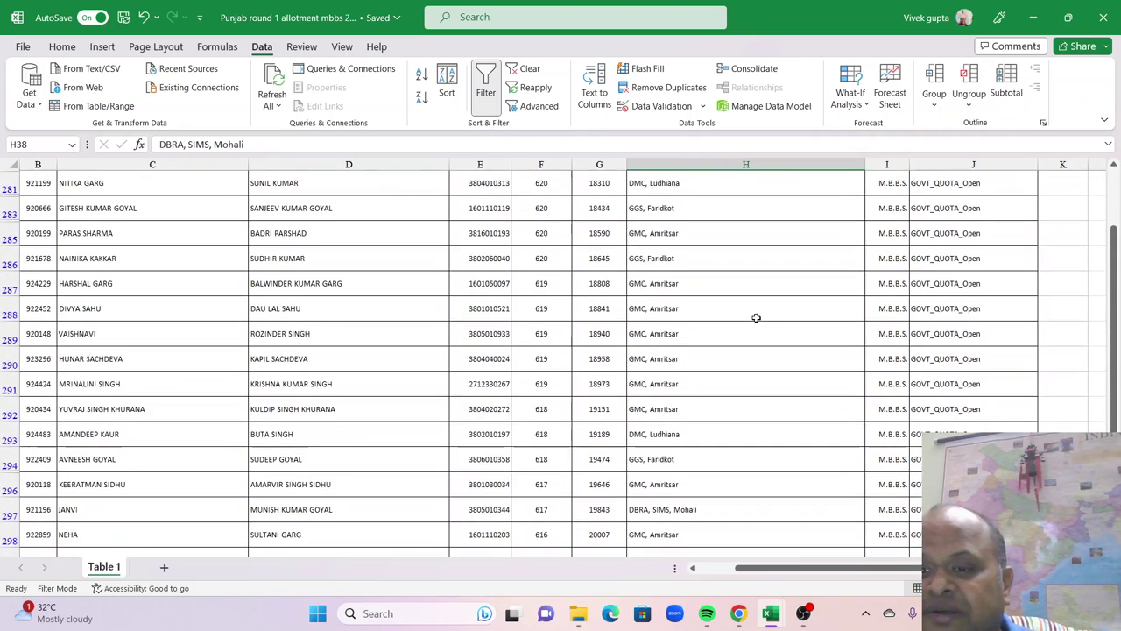
Switch to the Punjab prospectus PDF in Chrome and examine the government and private institute course fees on pages 31 and 32.
{"action": "left_click", "coordinate": [740, 616]}
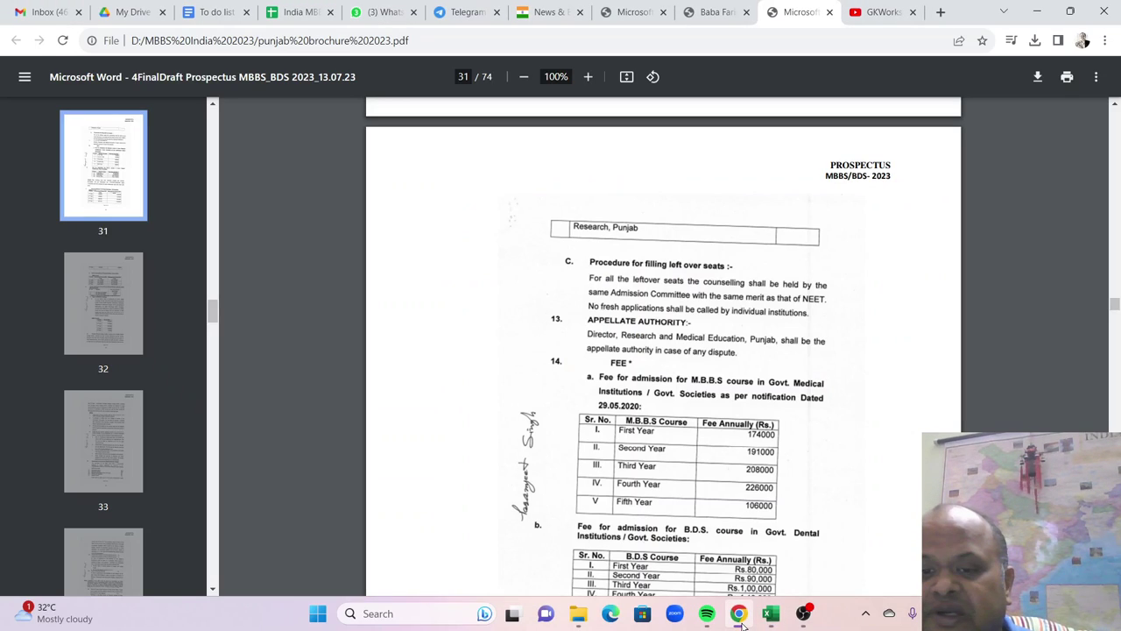
{"action": "scroll", "coordinate": [656, 438], "scroll_direction": "down", "scroll_amount": 2}
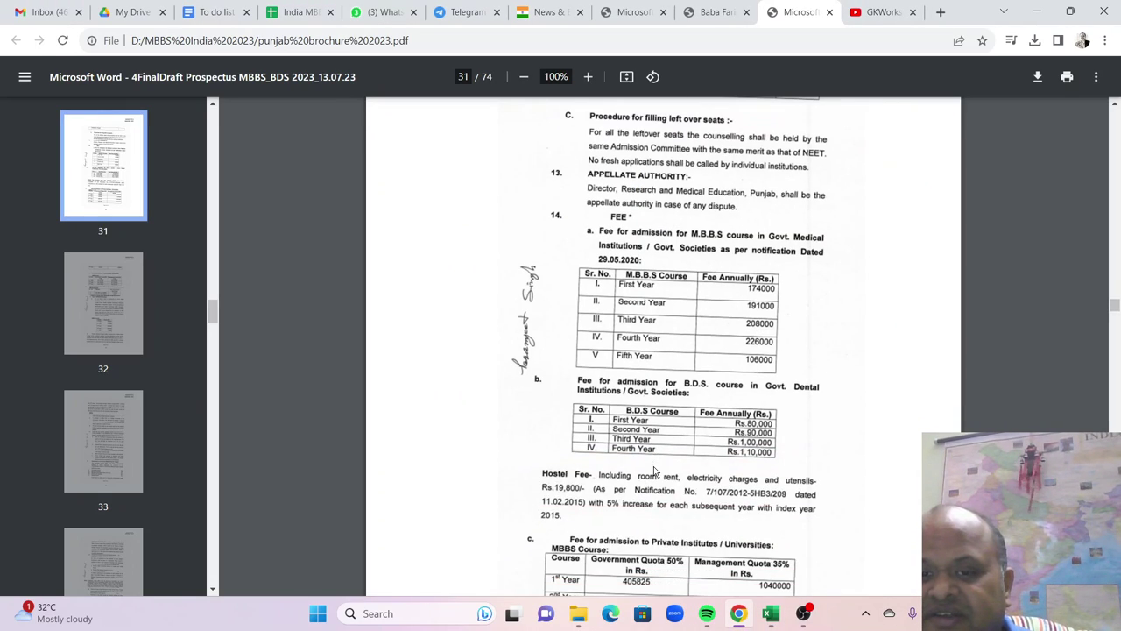
{"action": "scroll", "coordinate": [677, 449], "scroll_direction": "down", "scroll_amount": 8}
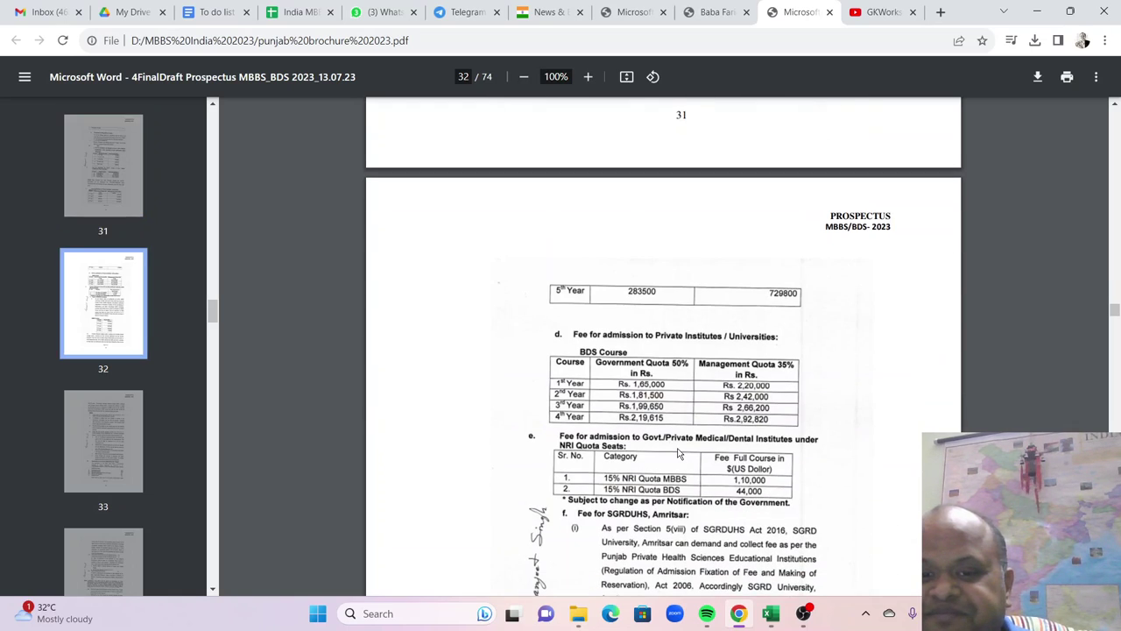
{"action": "scroll", "coordinate": [678, 452], "scroll_direction": "up", "scroll_amount": 4}
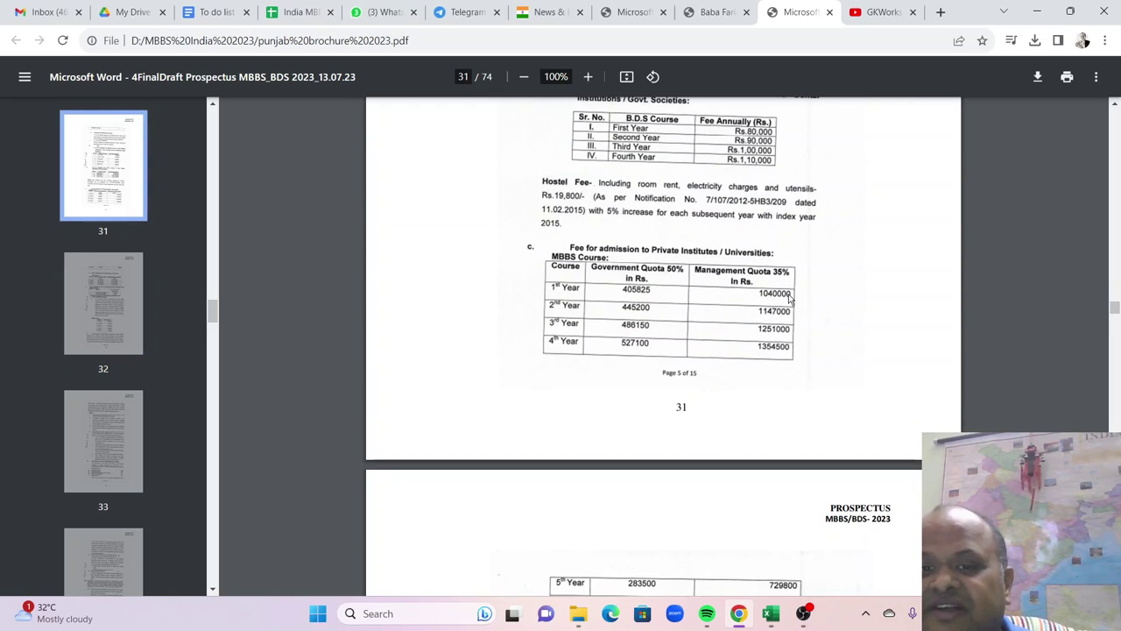
Return to the Punjab round 1 allotment workbook and check the college and allotted category in row 306.
{"action": "left_click", "coordinate": [771, 616]}
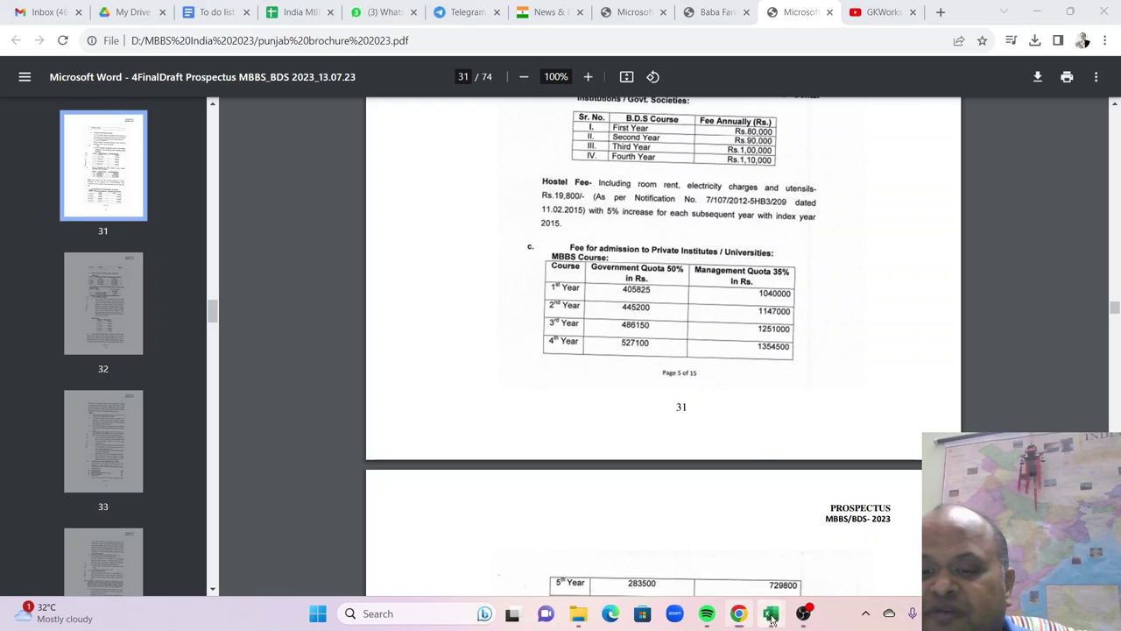
{"action": "left_click", "coordinate": [534, 538]}
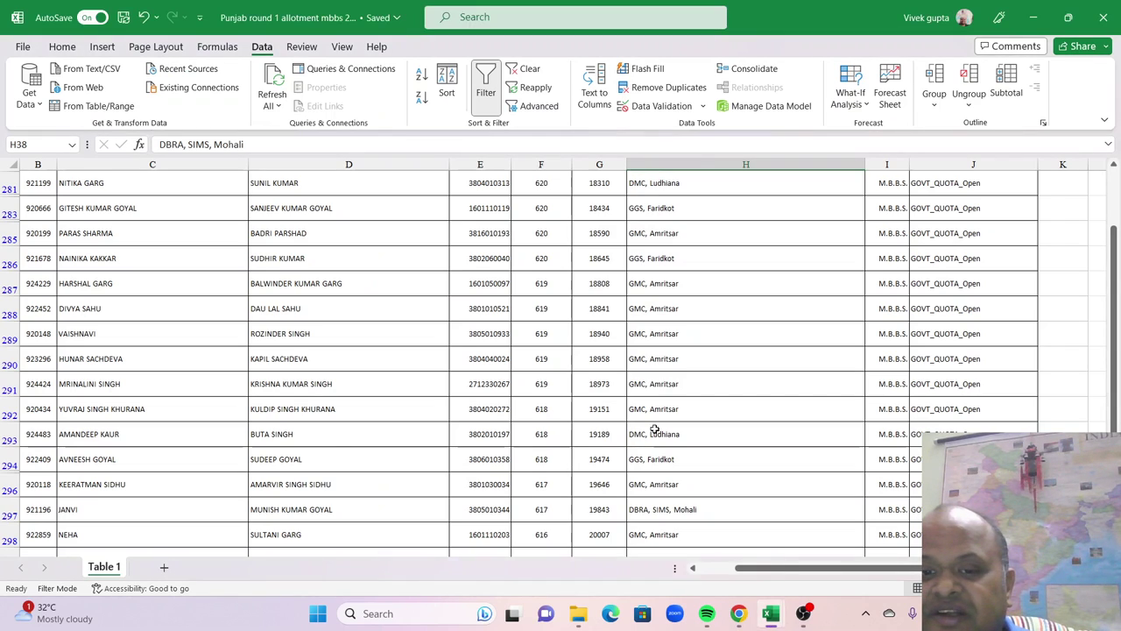
{"action": "scroll", "coordinate": [655, 429], "scroll_direction": "down", "scroll_amount": 5}
{"action": "left_click", "coordinate": [685, 333]}
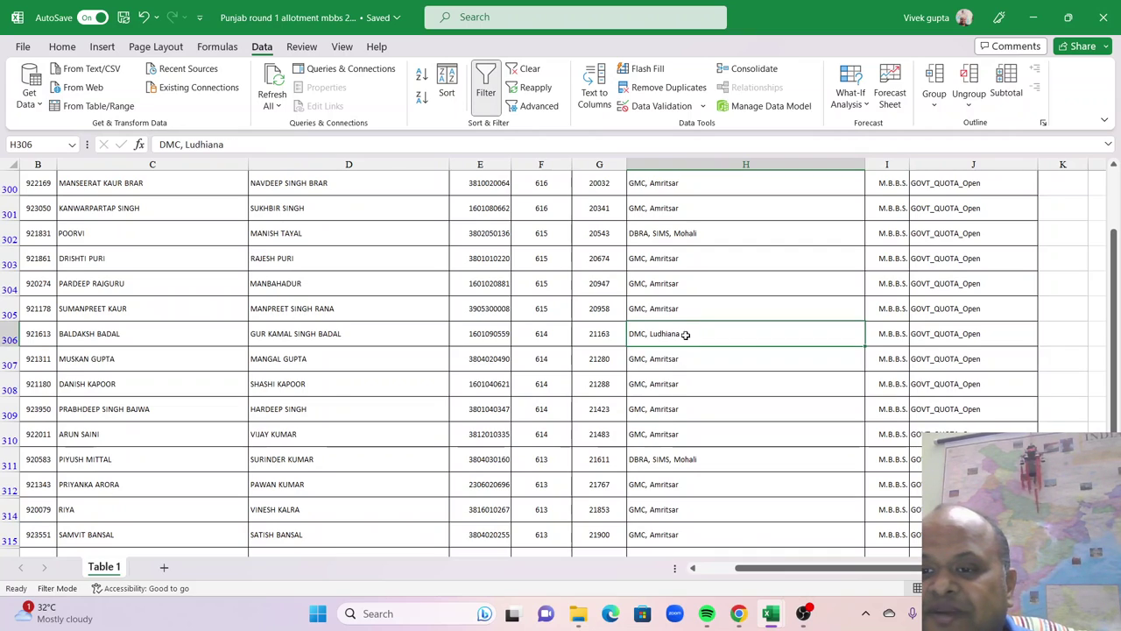
{"action": "left_click", "coordinate": [918, 331]}
Examine the colleges, NEET marks and ranks of the lower-ranked government open allotments below row 306.
{"action": "scroll", "coordinate": [650, 444], "scroll_direction": "down", "scroll_amount": 8}
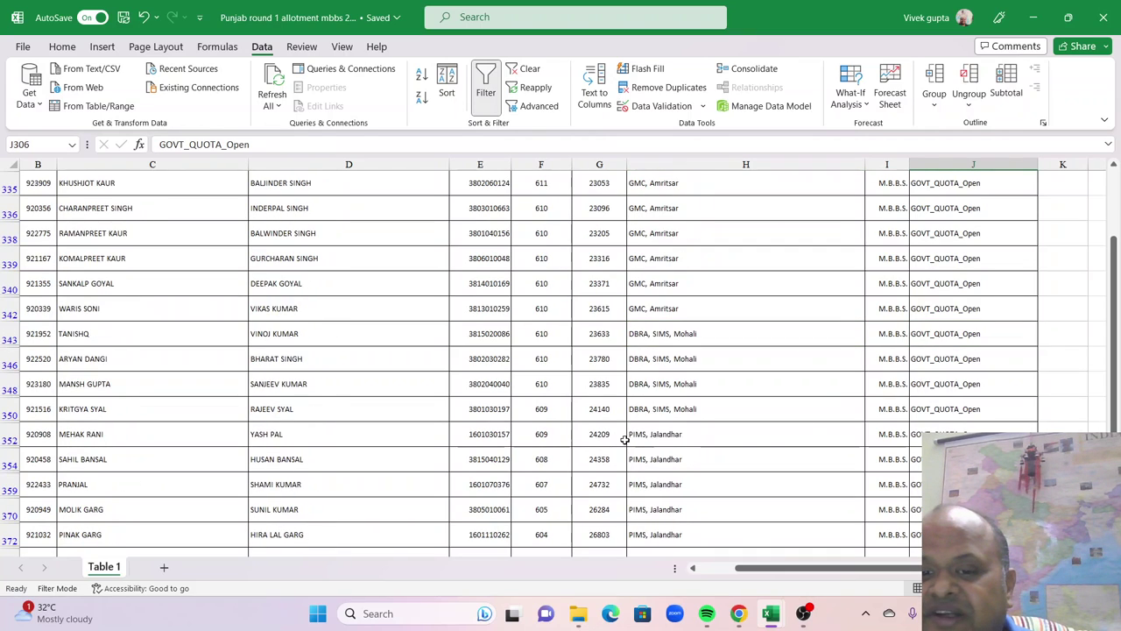
{"action": "scroll", "coordinate": [625, 440], "scroll_direction": "down", "scroll_amount": 5}
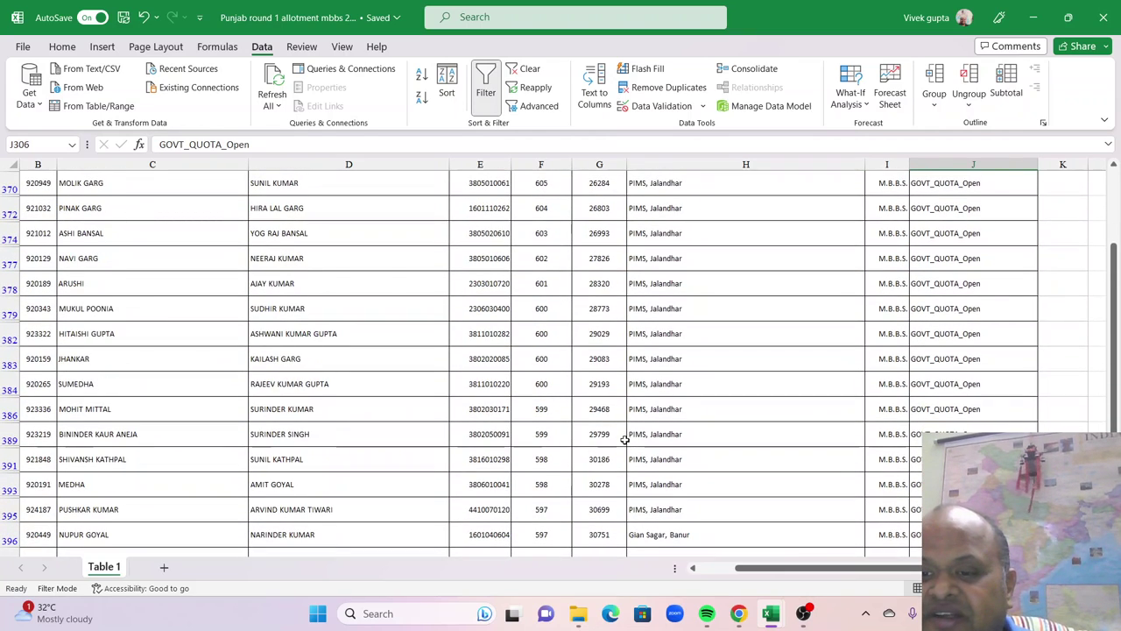
{"action": "scroll", "coordinate": [739, 444], "scroll_direction": "down", "scroll_amount": 6}
{"action": "scroll", "coordinate": [739, 445], "scroll_direction": "up", "scroll_amount": 3}
{"action": "scroll", "coordinate": [740, 444], "scroll_direction": "down", "scroll_amount": 8}
{"action": "scroll", "coordinate": [739, 445], "scroll_direction": "down", "scroll_amount": 10}
{"action": "scroll", "coordinate": [740, 444], "scroll_direction": "down", "scroll_amount": 5}
{"action": "scroll", "coordinate": [739, 444], "scroll_direction": "up", "scroll_amount": 15}
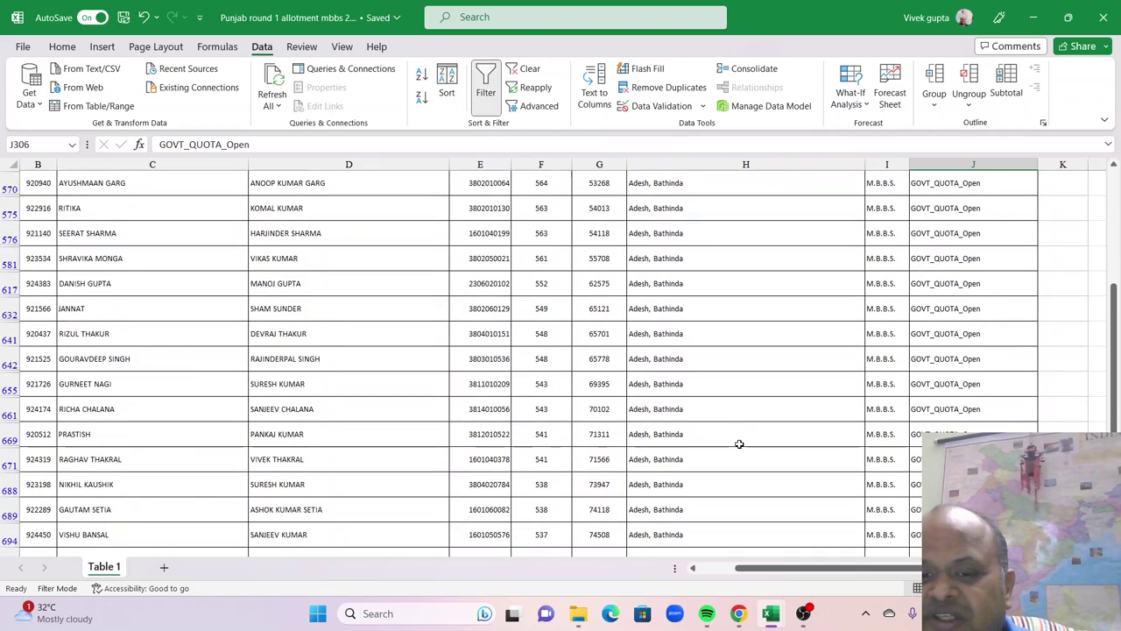
{"action": "scroll", "coordinate": [740, 445], "scroll_direction": "up", "scroll_amount": 8}
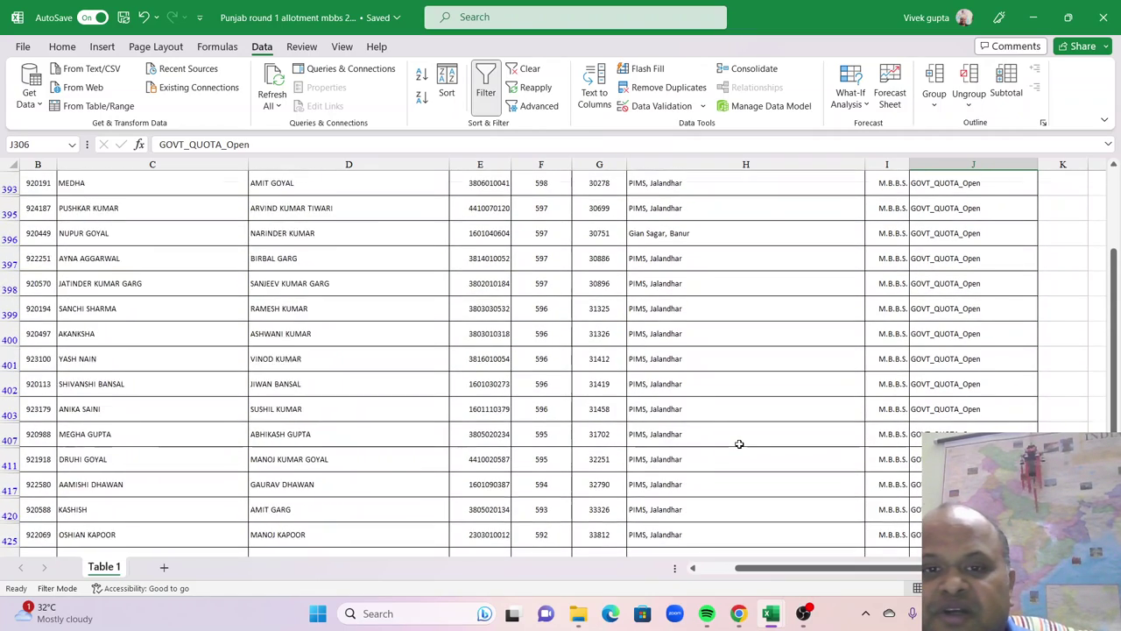
{"action": "scroll", "coordinate": [739, 444], "scroll_direction": "up", "scroll_amount": 10}
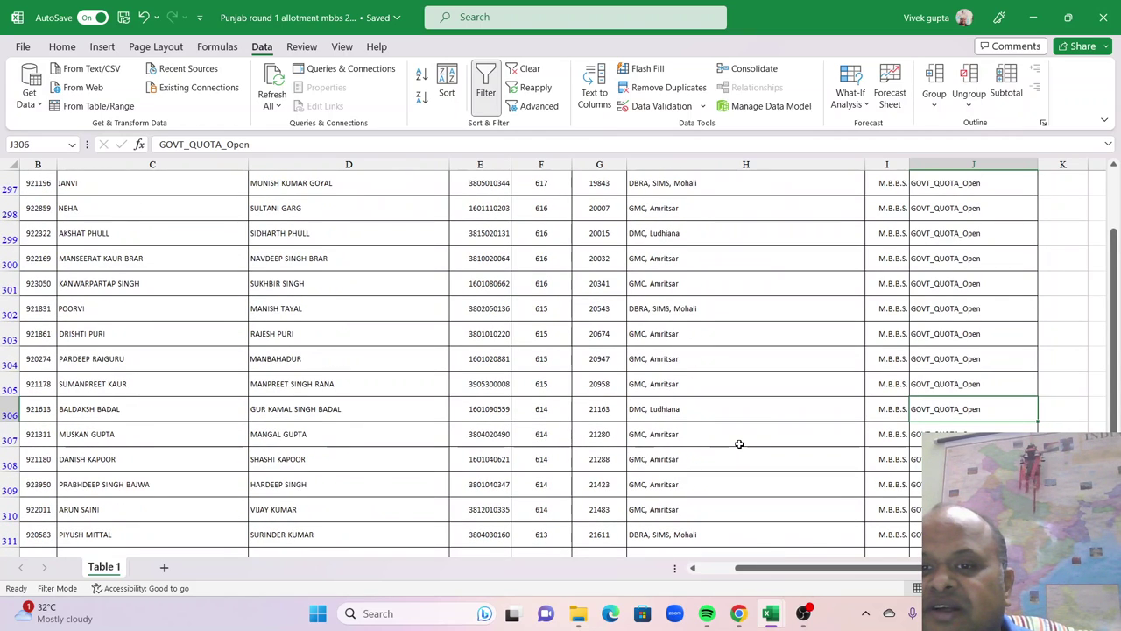
{"action": "scroll", "coordinate": [878, 346], "scroll_direction": "up", "scroll_amount": 5}
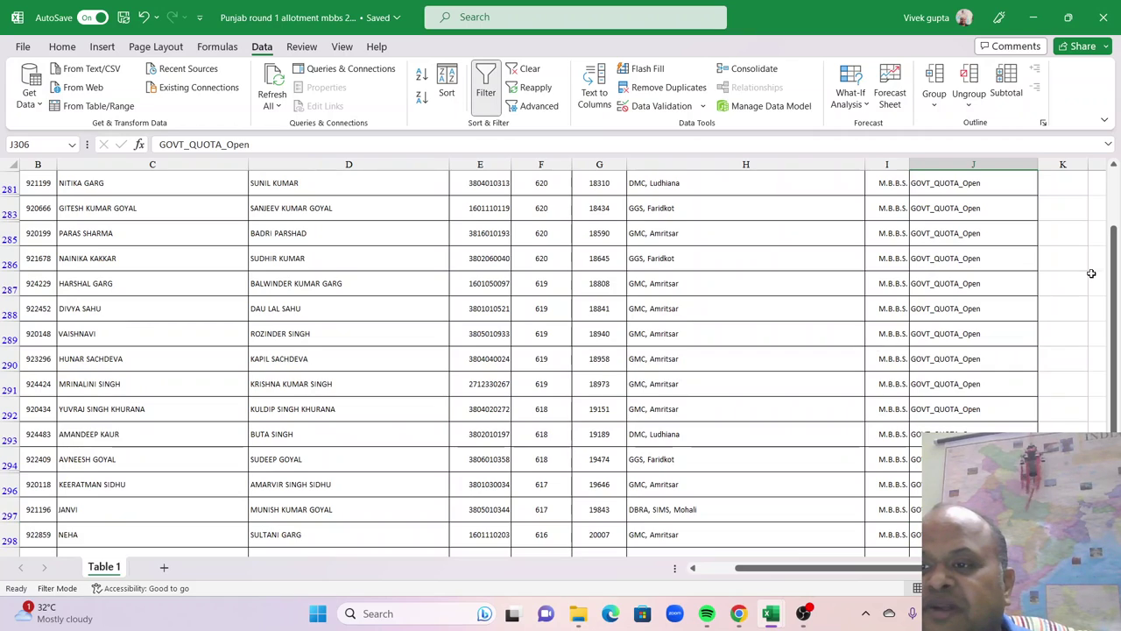
Extend the Alloted Category filter to include MGT_QUOTA_Open along with GOVT_QUOTA_Open.
{"action": "left_click_drag", "start_coordinate": [1116, 259], "coordinate": [1114, 184]}
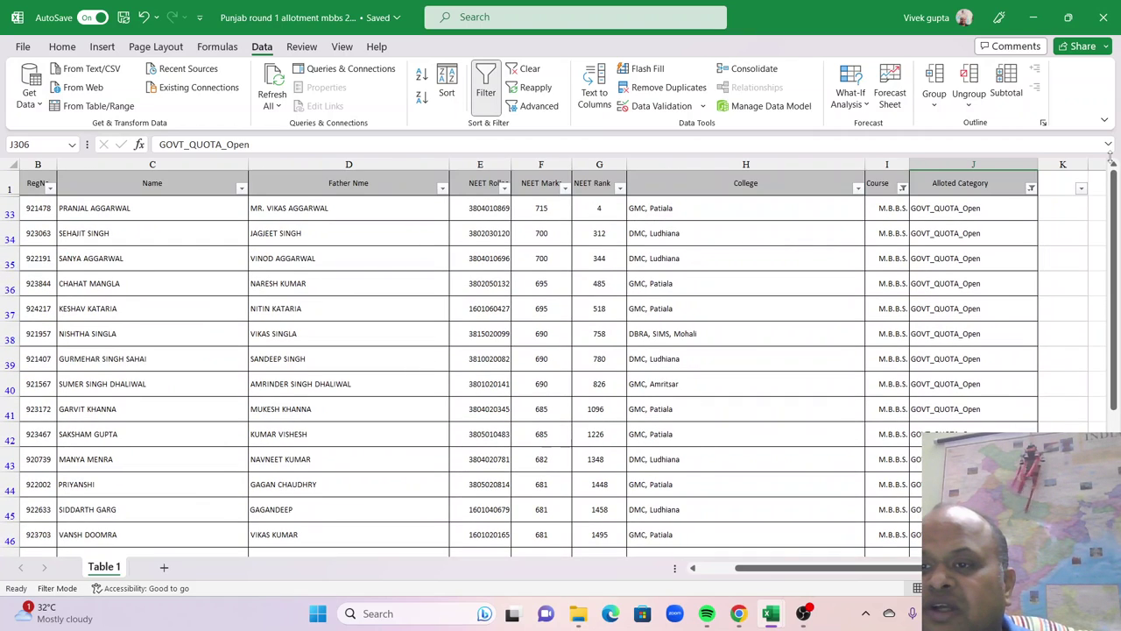
{"action": "left_click", "coordinate": [1031, 189]}
{"action": "scroll", "coordinate": [919, 411], "scroll_direction": "down", "scroll_amount": 5}
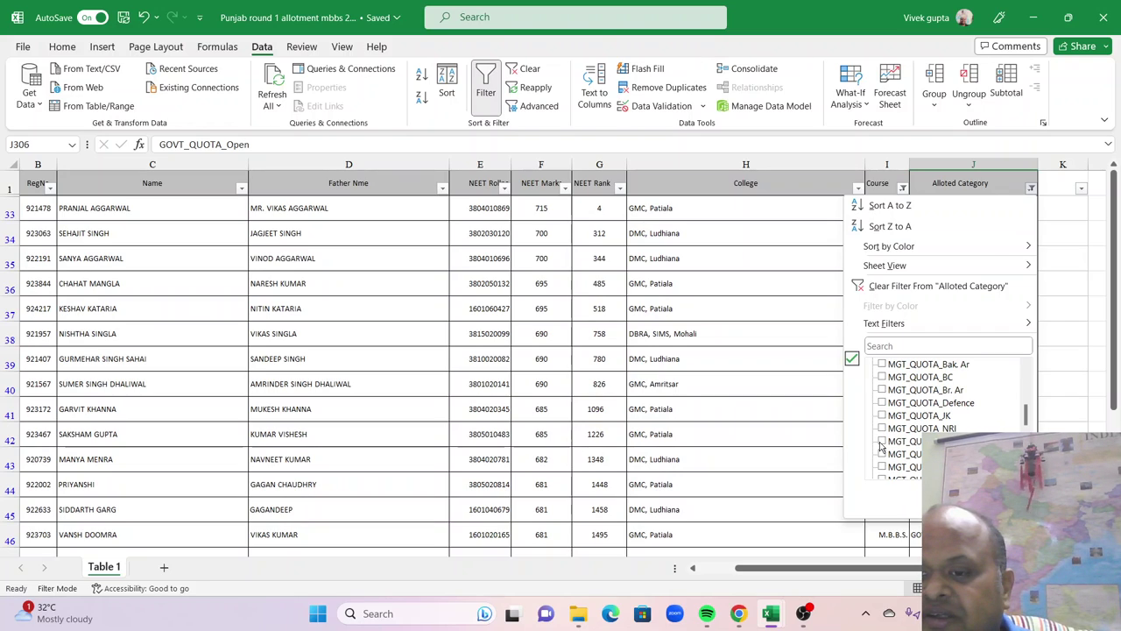
{"action": "key", "text": "Escape"}
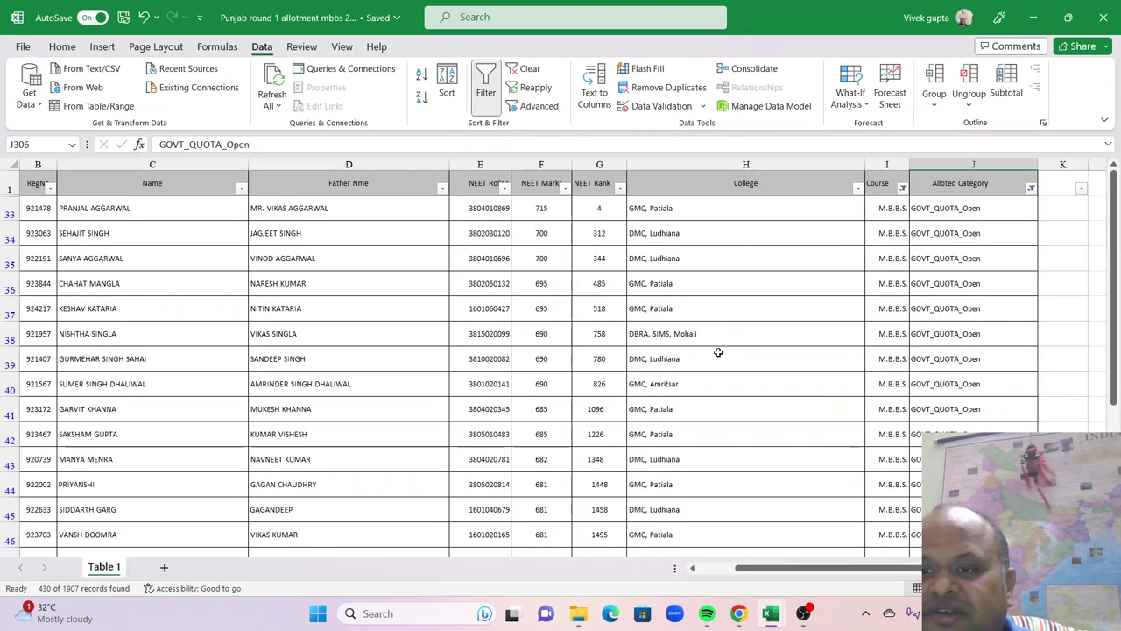
Examine the combined government and management open list from row 39 down to row 359 for management quota allotments.
{"action": "left_click", "coordinate": [719, 353]}
{"action": "scroll", "coordinate": [773, 312], "scroll_direction": "down", "scroll_amount": 18}
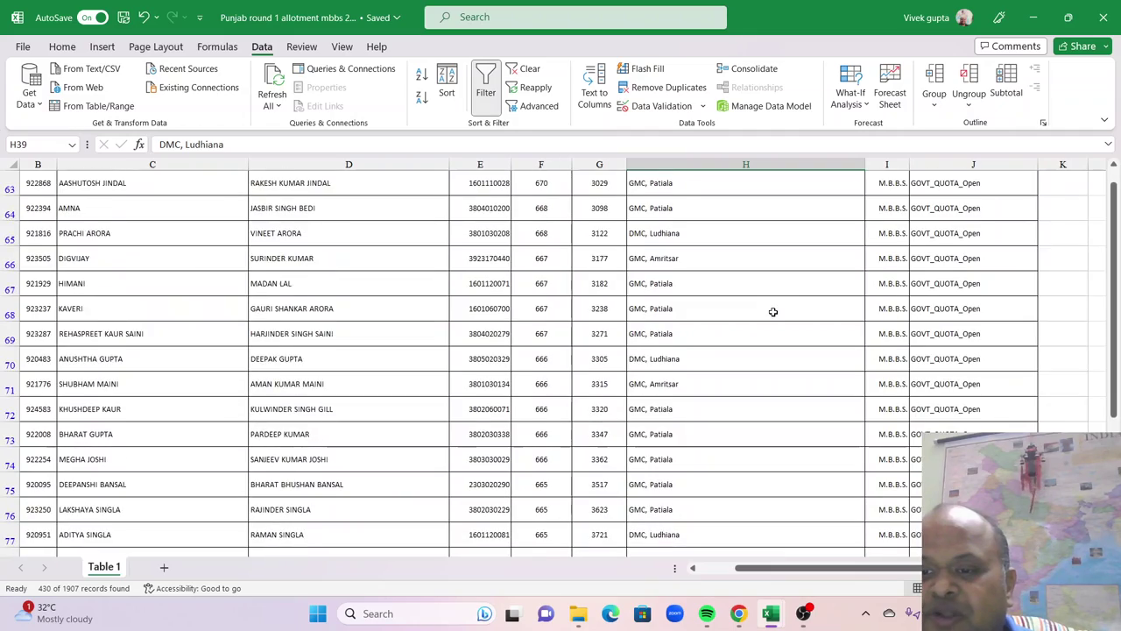
{"action": "scroll", "coordinate": [774, 312], "scroll_direction": "down", "scroll_amount": 12}
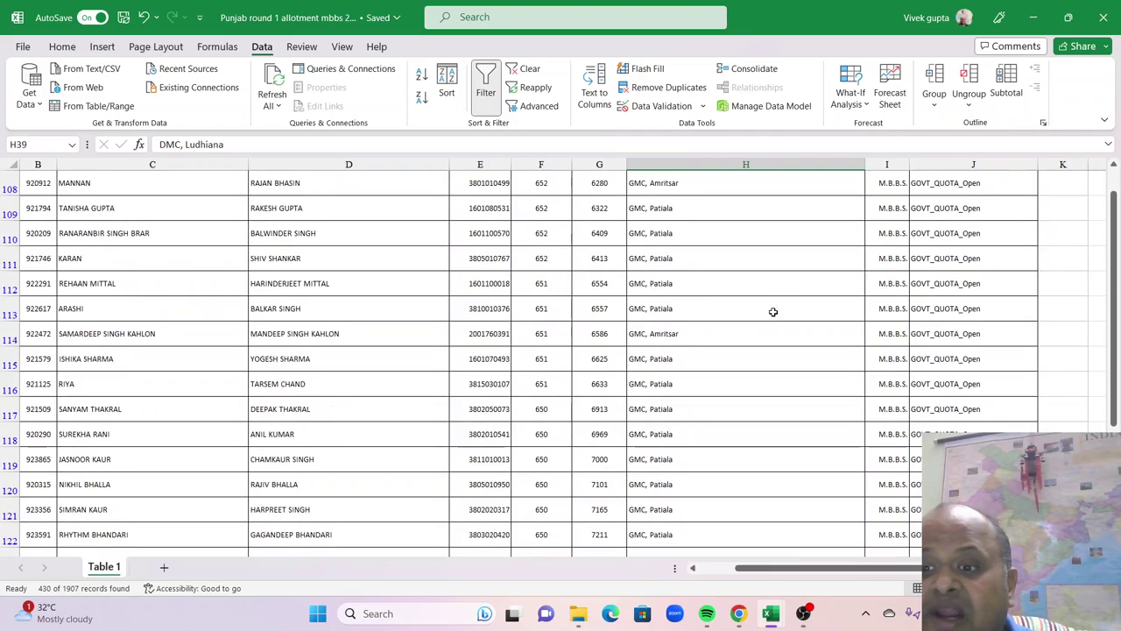
{"action": "scroll", "coordinate": [774, 312], "scroll_direction": "down", "scroll_amount": 10}
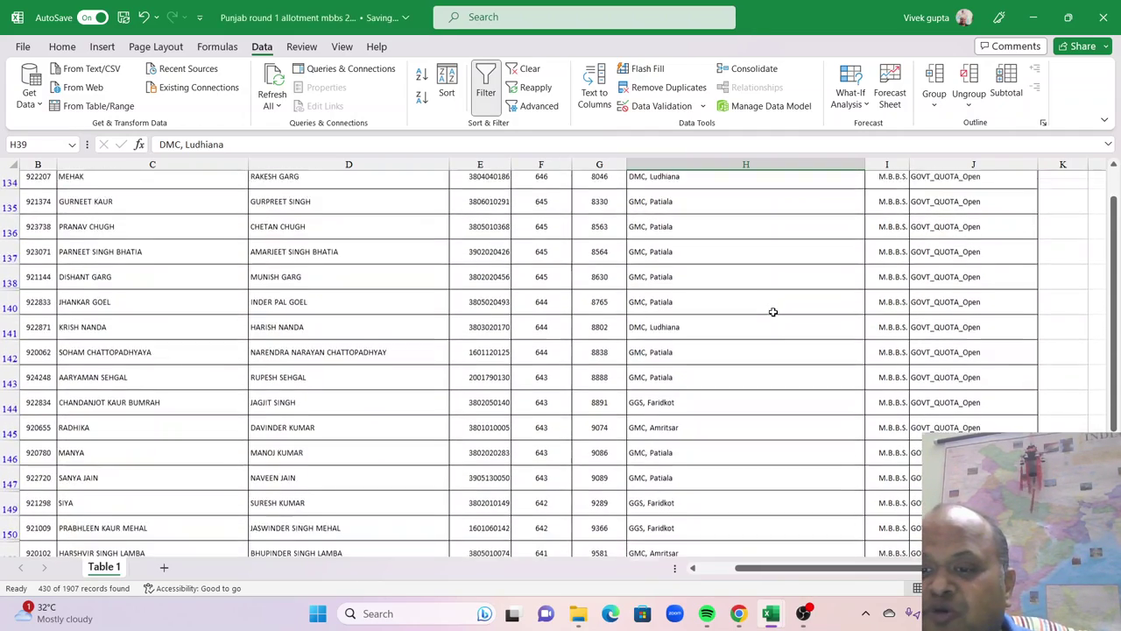
{"action": "scroll", "coordinate": [774, 312], "scroll_direction": "down", "scroll_amount": 10}
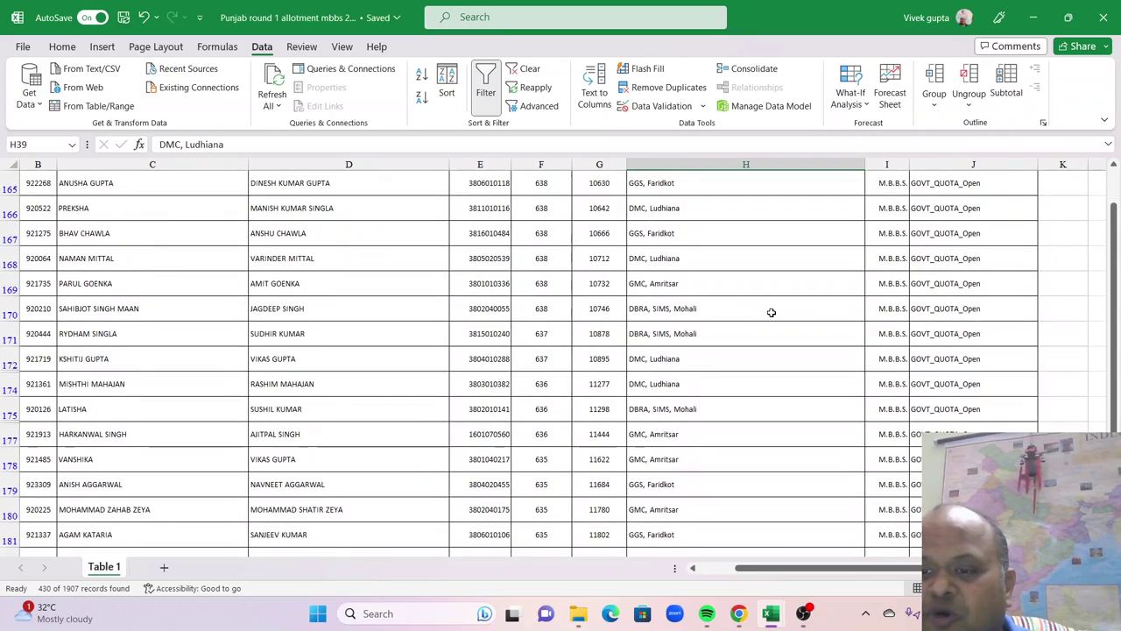
{"action": "scroll", "coordinate": [772, 313], "scroll_direction": "down", "scroll_amount": 10}
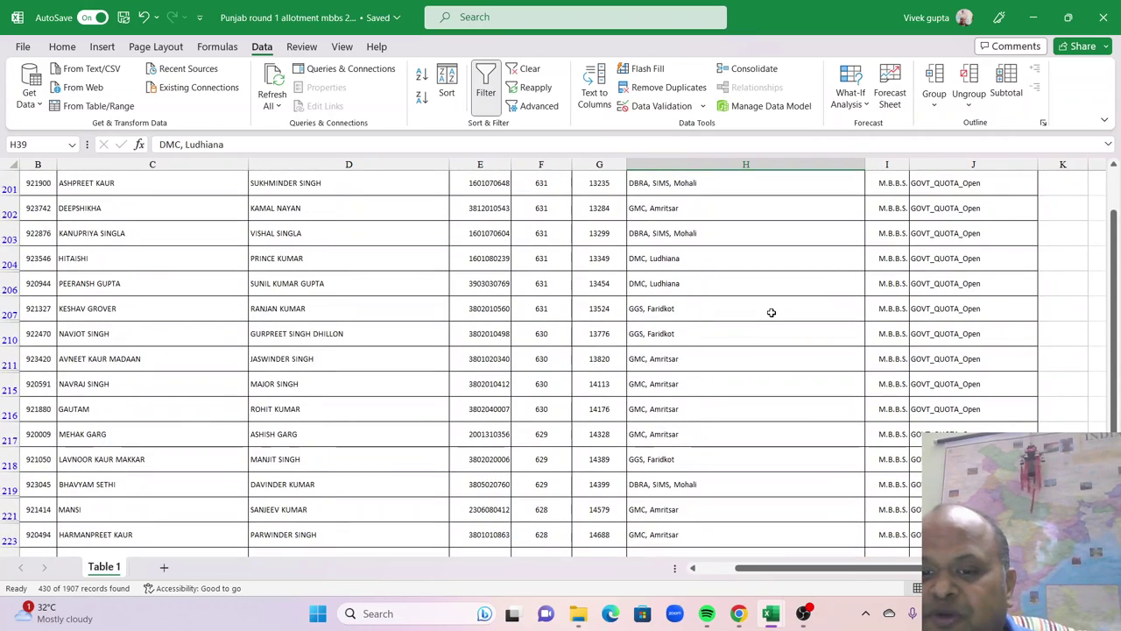
{"action": "scroll", "coordinate": [771, 312], "scroll_direction": "down", "scroll_amount": 10}
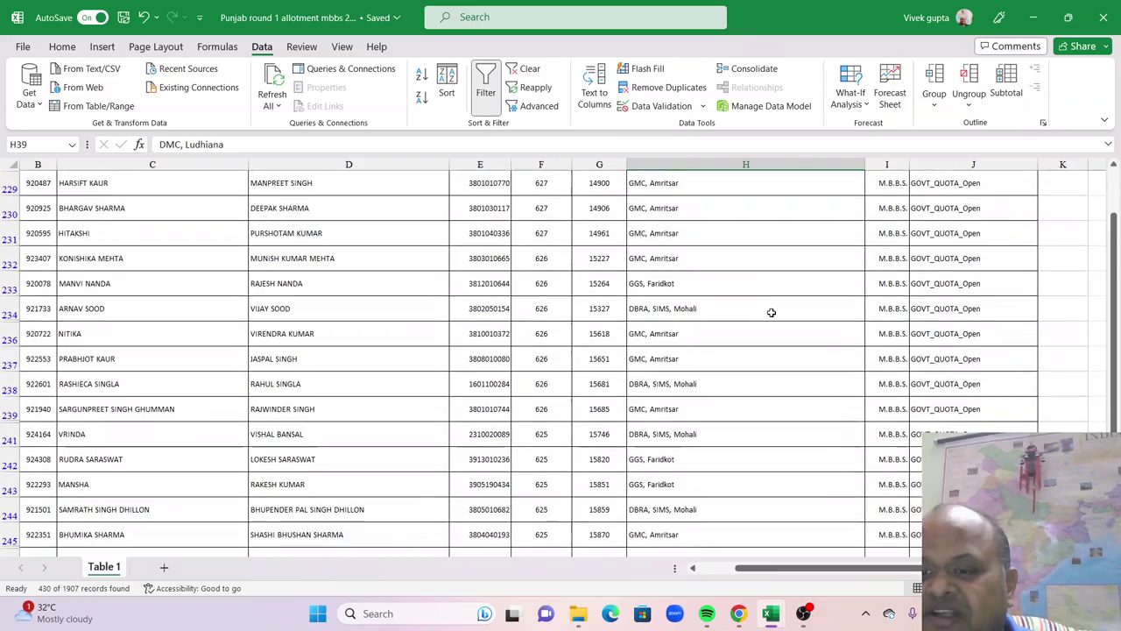
{"action": "scroll", "coordinate": [771, 312], "scroll_direction": "down", "scroll_amount": 10}
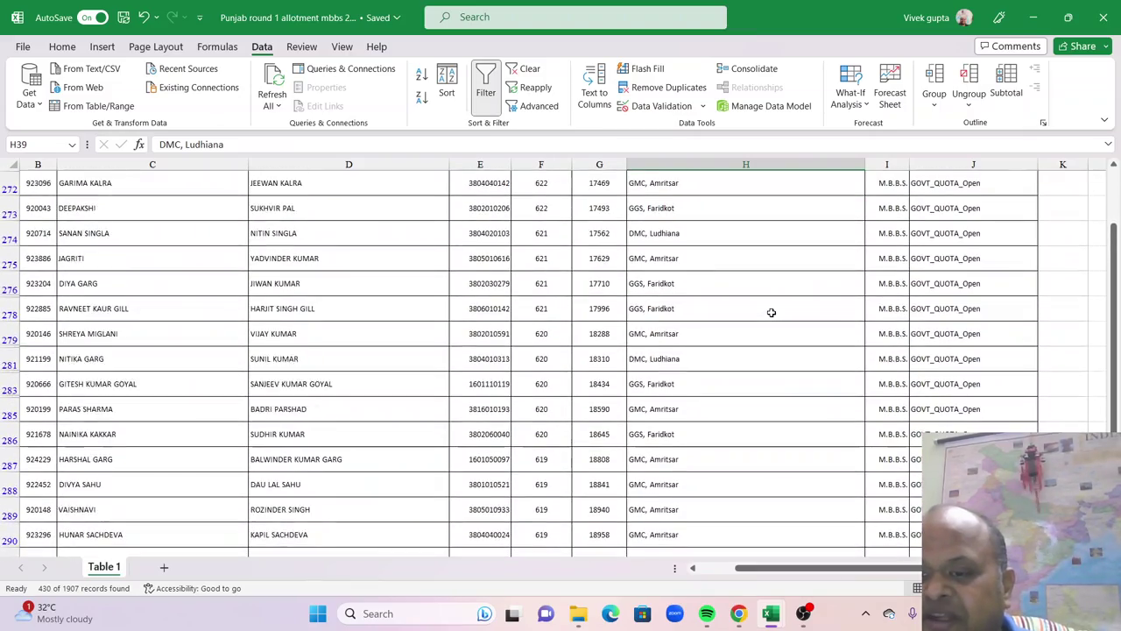
{"action": "scroll", "coordinate": [771, 312], "scroll_direction": "down", "scroll_amount": 6}
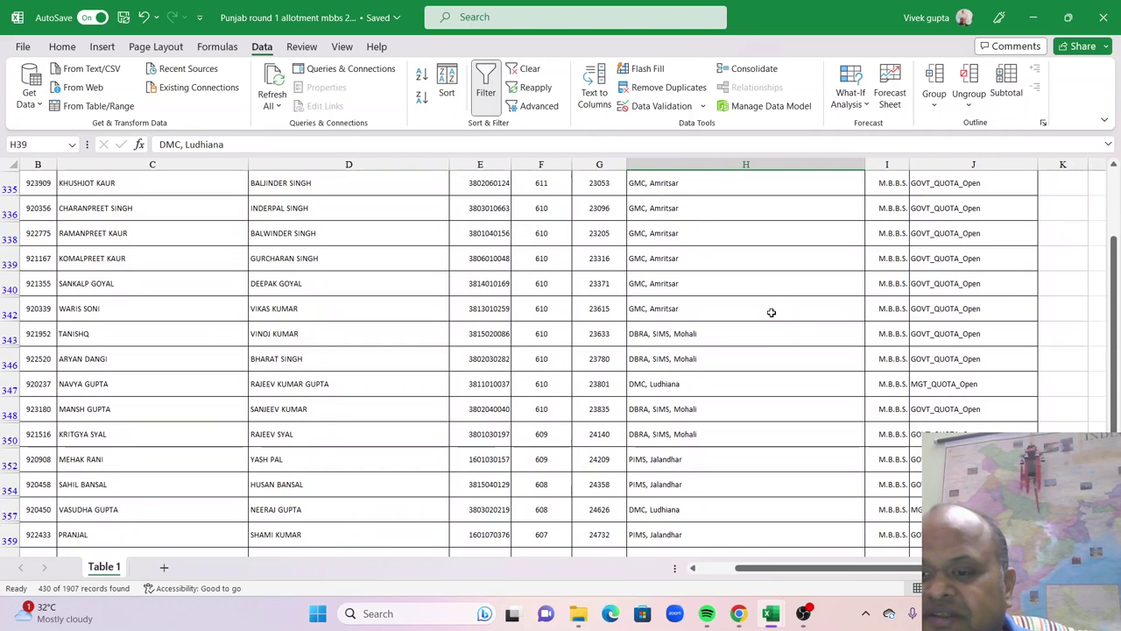
Check the college, allotted category and NEET marks in row 357 and the allotted category in row 359.
{"action": "left_click", "coordinate": [727, 513]}
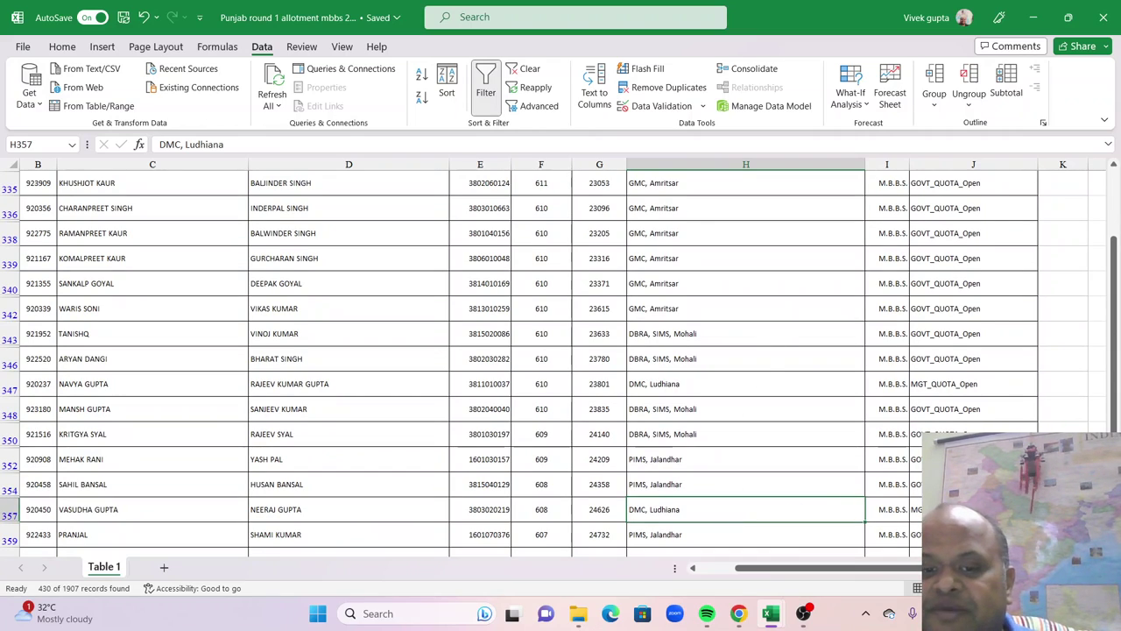
{"action": "left_click", "coordinate": [916, 509]}
{"action": "left_click", "coordinate": [545, 509]}
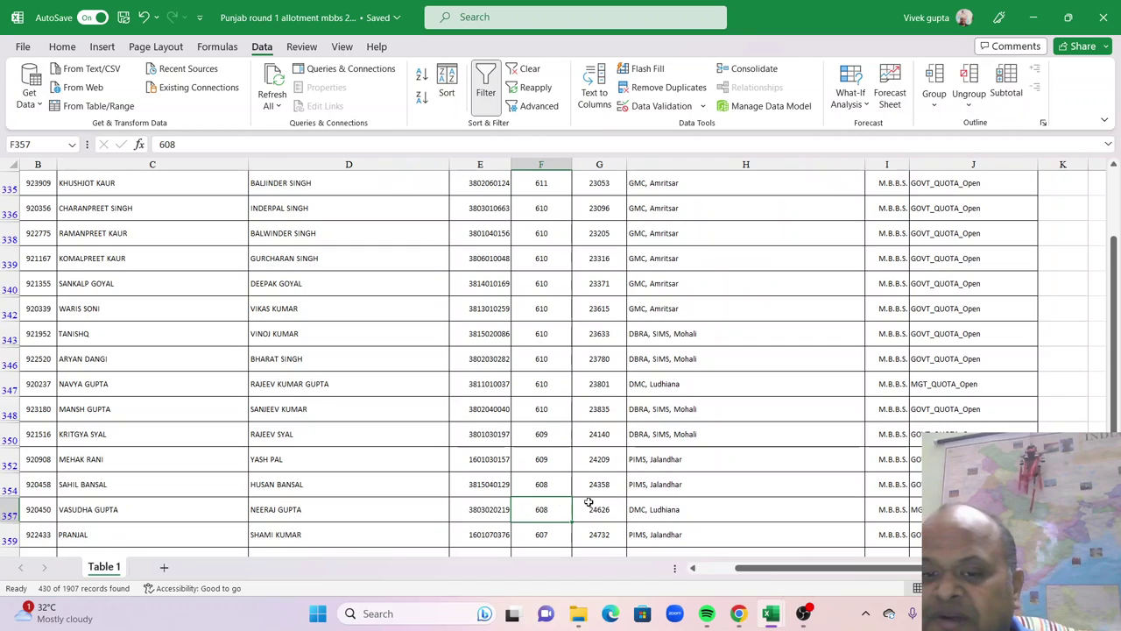
{"action": "scroll", "coordinate": [919, 534], "scroll_direction": "down", "scroll_amount": 1}
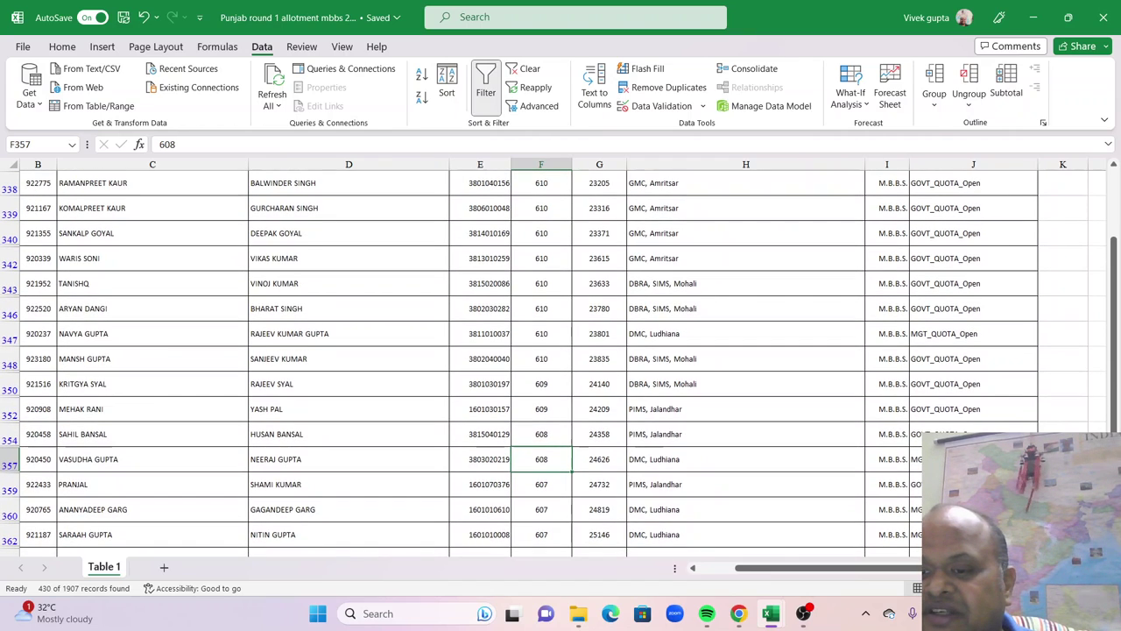
{"action": "left_click", "coordinate": [920, 485]}
{"action": "scroll", "coordinate": [553, 363], "scroll_direction": "down", "scroll_amount": 2}
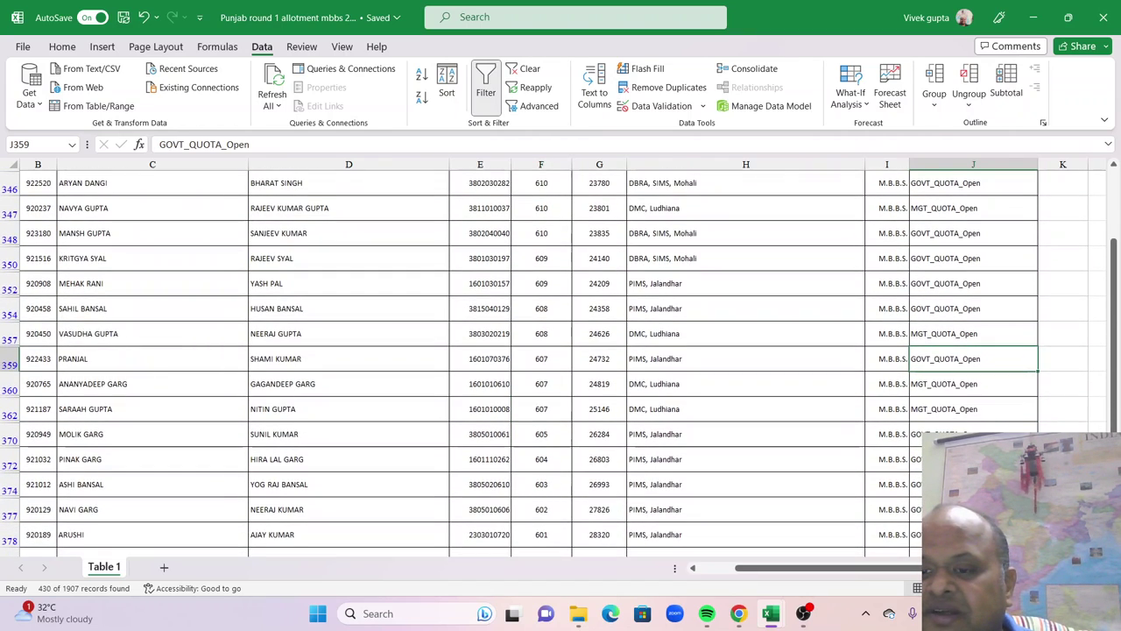
Examine the colleges, NEET marks and allotted categories from row 374 down to row 462, checking rows 427 and 462.
{"action": "left_click", "coordinate": [920, 484]}
{"action": "scroll", "coordinate": [920, 483], "scroll_direction": "down", "scroll_amount": 2}
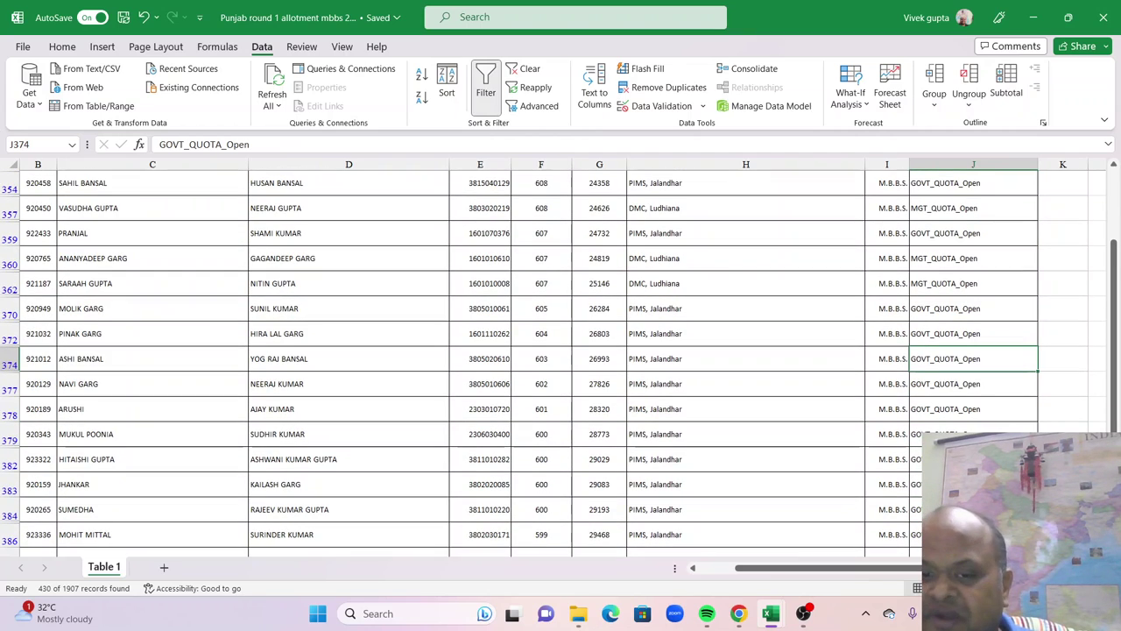
{"action": "scroll", "coordinate": [553, 362], "scroll_direction": "down", "scroll_amount": 3}
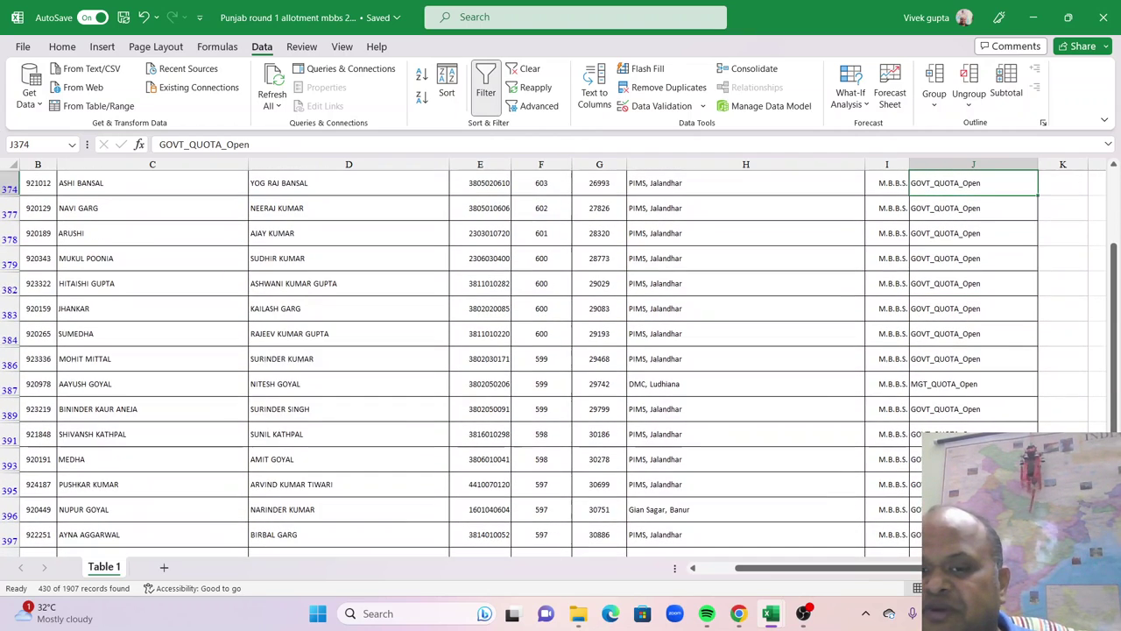
{"action": "scroll", "coordinate": [553, 363], "scroll_direction": "down", "scroll_amount": 3}
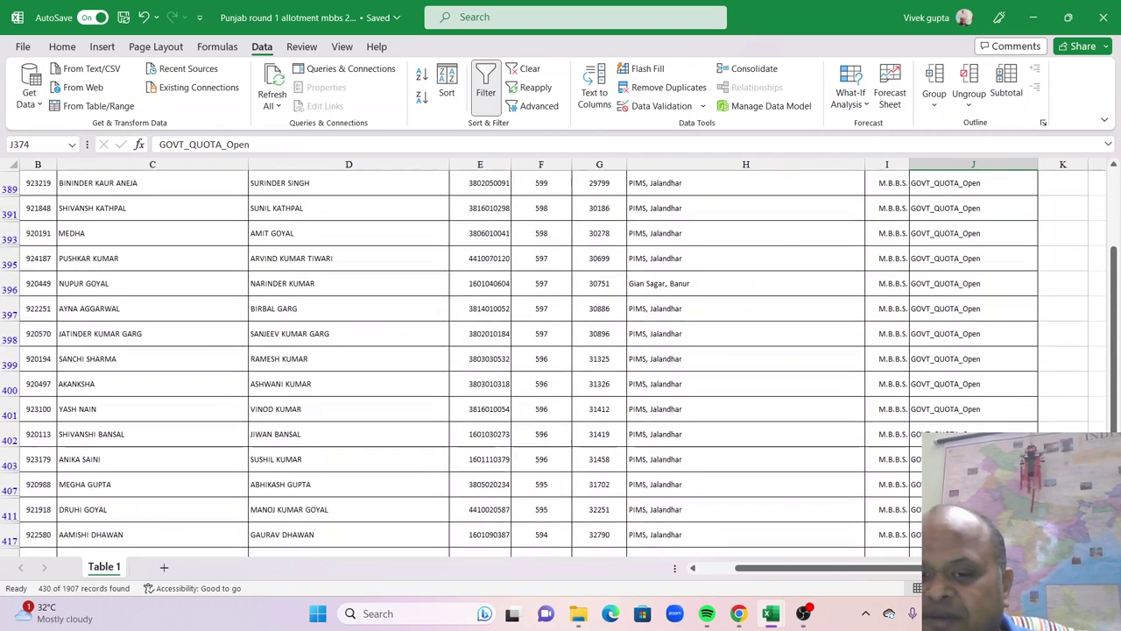
{"action": "scroll", "coordinate": [553, 363], "scroll_direction": "down", "scroll_amount": 4}
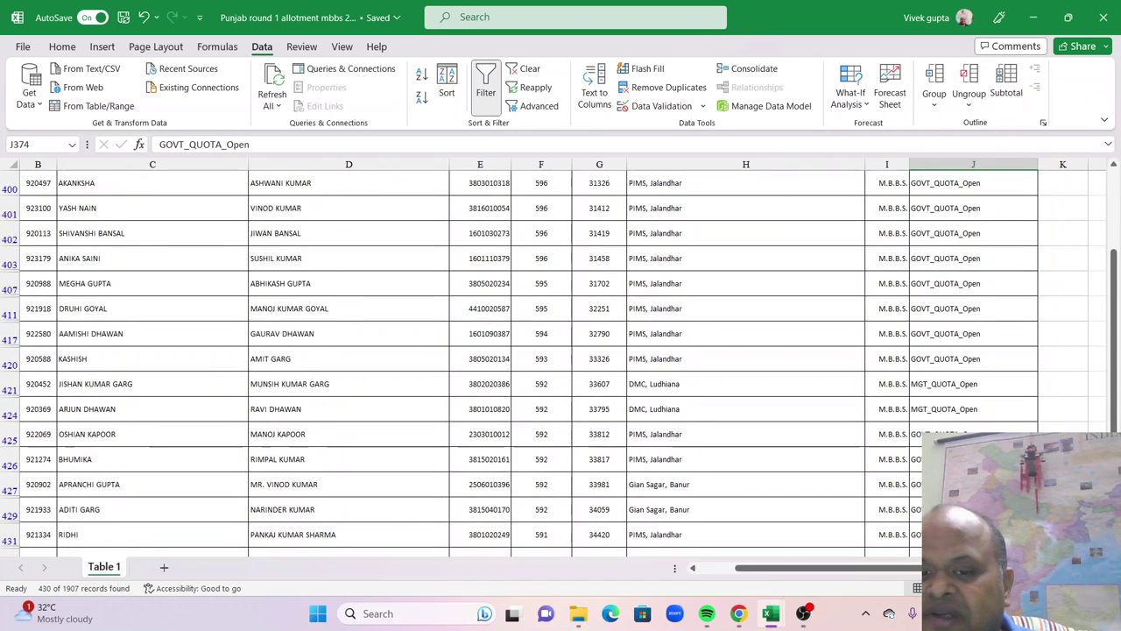
{"action": "left_click", "coordinate": [960, 410]}
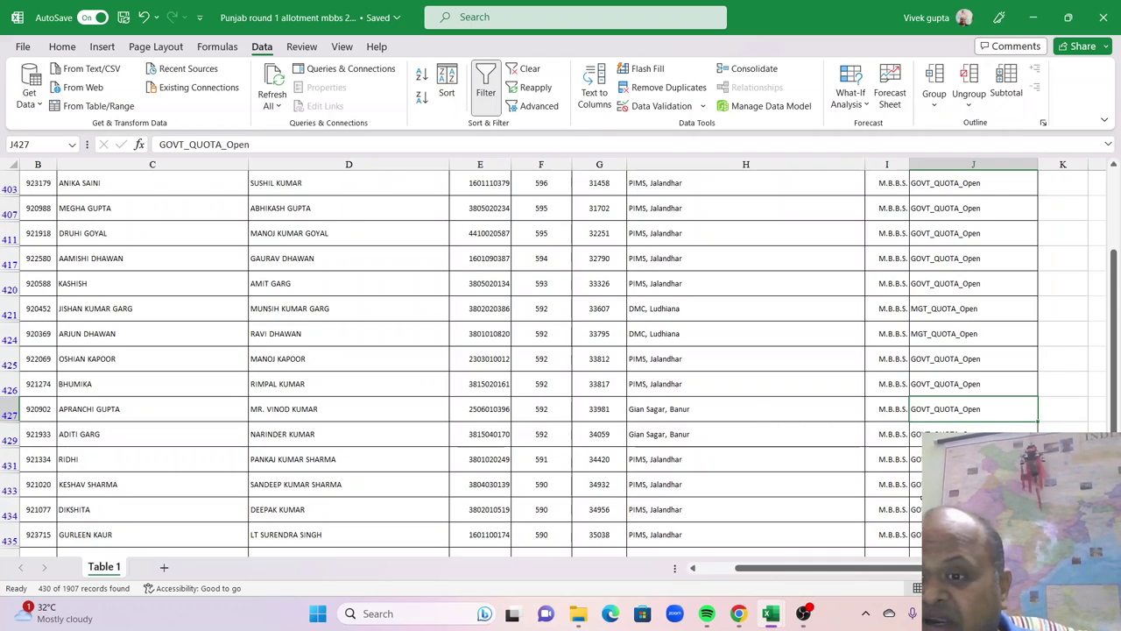
{"action": "scroll", "coordinate": [919, 451], "scroll_direction": "down", "scroll_amount": 4}
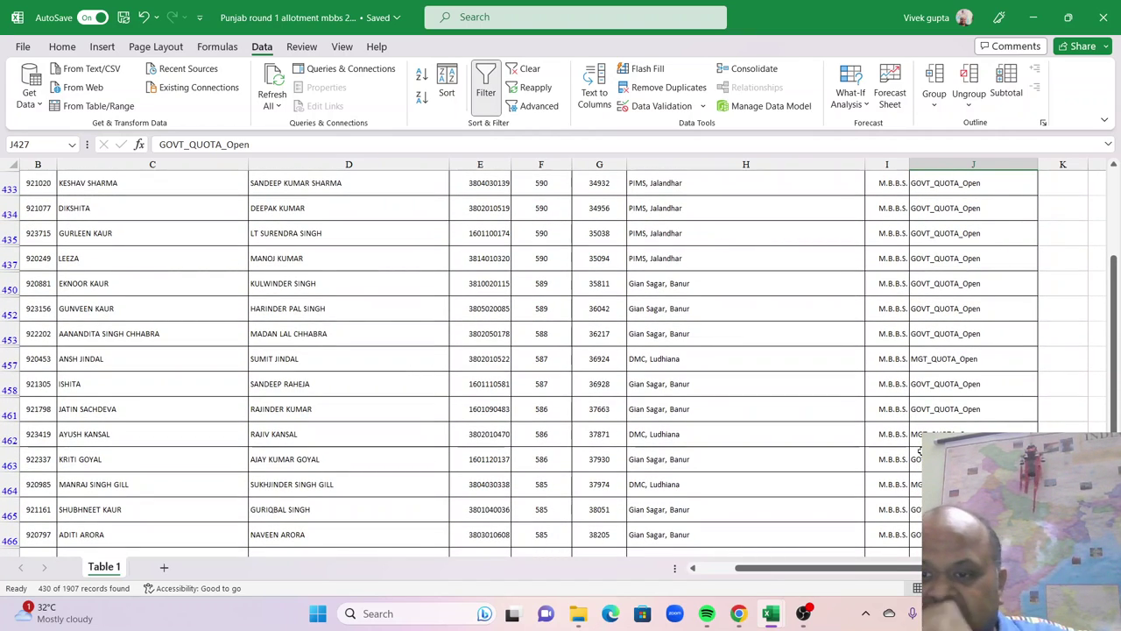
{"action": "left_click", "coordinate": [948, 433]}
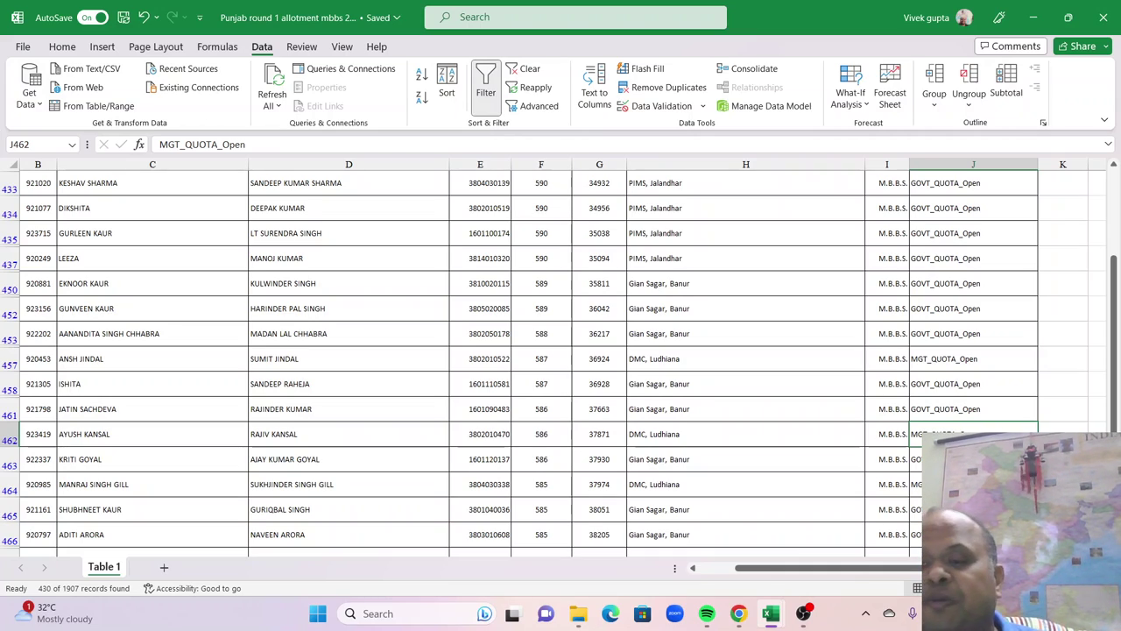
Examine the allotments from row 473 to row 587, checking the college and allotted category in rows 575 to 579.
{"action": "scroll", "coordinate": [852, 447], "scroll_direction": "down", "scroll_amount": 10}
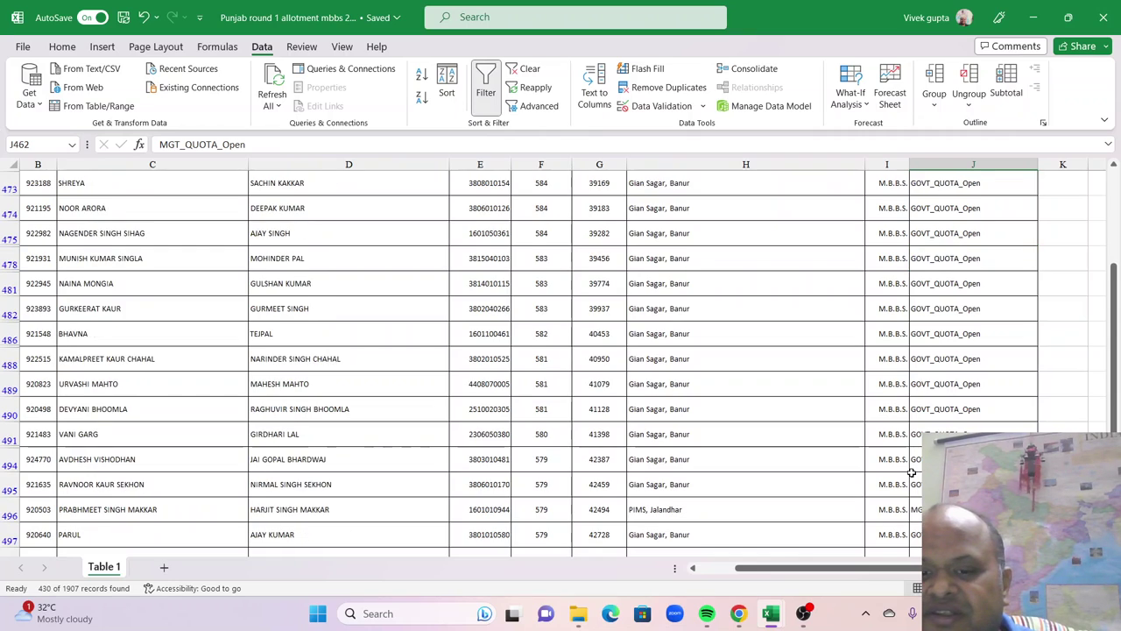
{"action": "scroll", "coordinate": [853, 447], "scroll_direction": "down", "scroll_amount": 4}
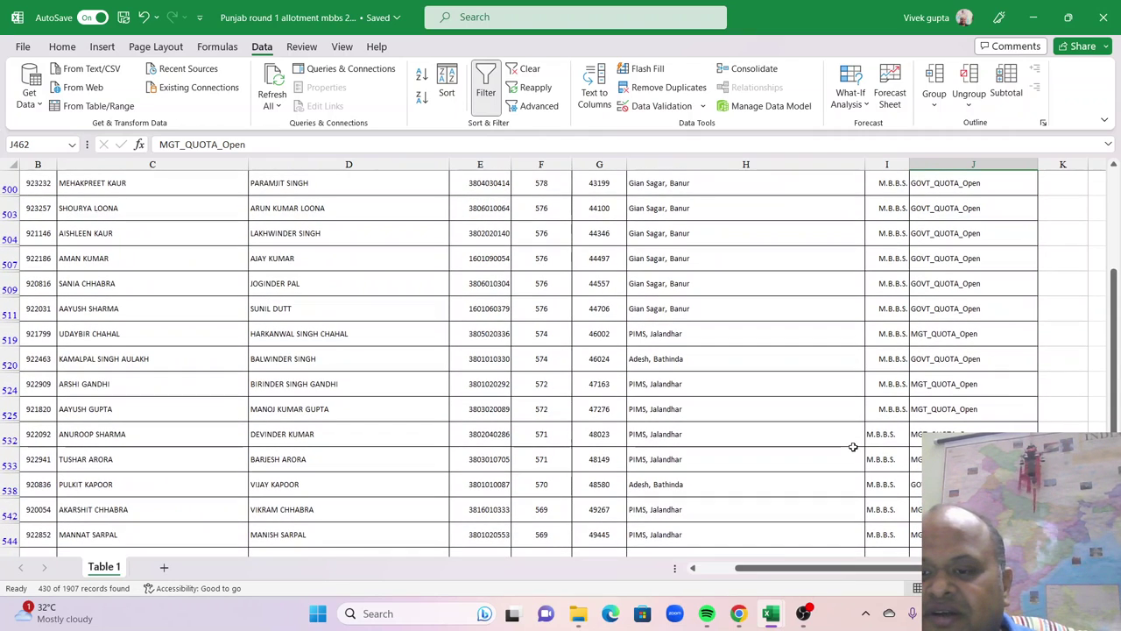
{"action": "scroll", "coordinate": [690, 323], "scroll_direction": "down", "scroll_amount": 6}
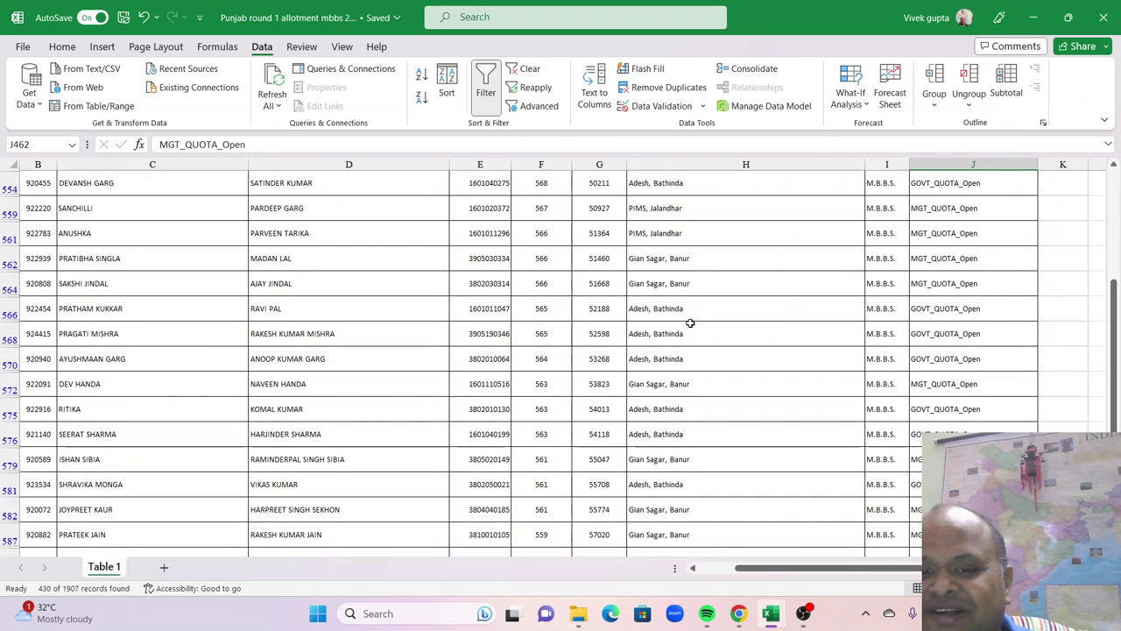
{"action": "left_click", "coordinate": [682, 395]}
{"action": "left_click", "coordinate": [775, 438]}
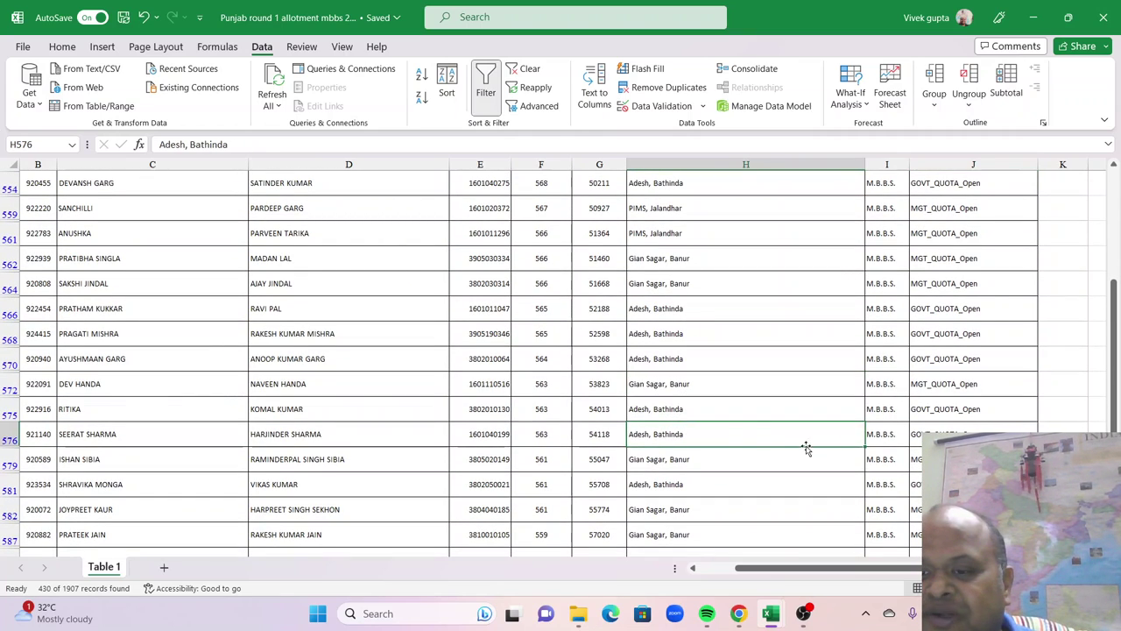
{"action": "left_click", "coordinate": [937, 459]}
{"action": "left_click", "coordinate": [939, 429]}
{"action": "left_click", "coordinate": [940, 409]}
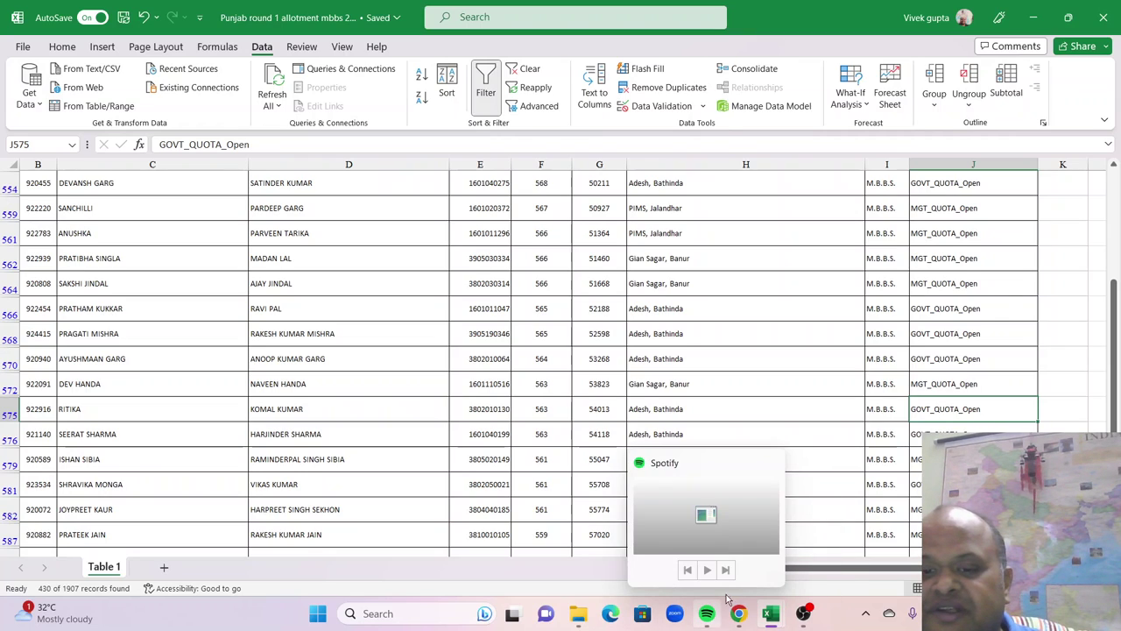
Switch to Chrome, open the Notice2023AdeshFee PDF and highlight the year-wise government and management quota fees for Adesh, Bathinda.
{"action": "mouse_move", "coordinate": [753, 622]}
{"action": "left_click", "coordinate": [701, 547]}
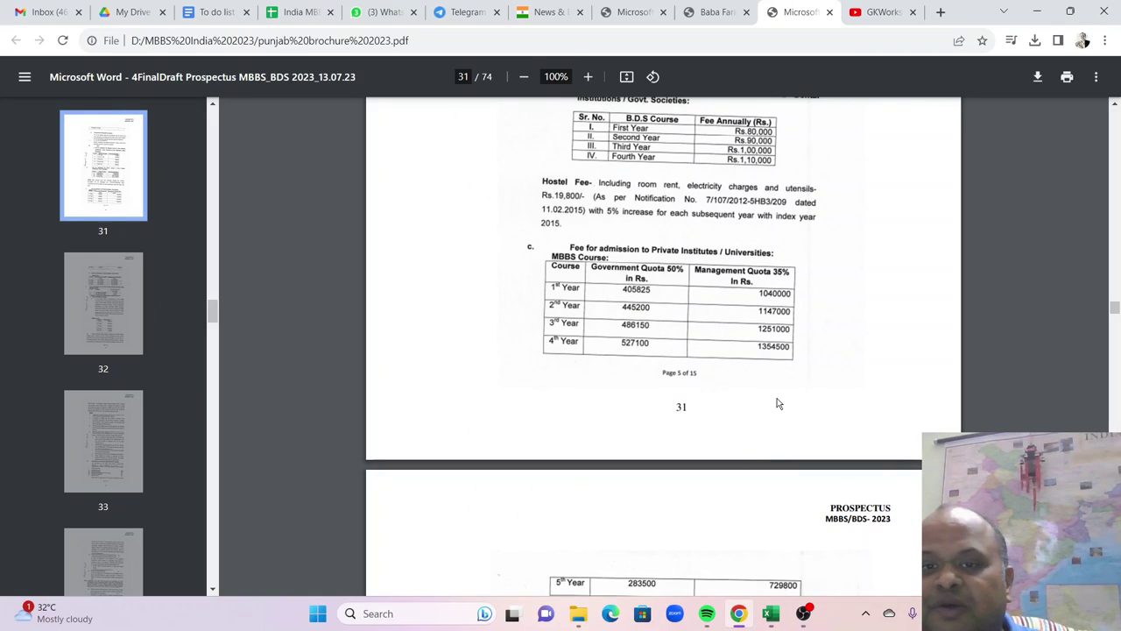
{"action": "left_click", "coordinate": [683, 11]}
{"action": "left_click", "coordinate": [631, 11]}
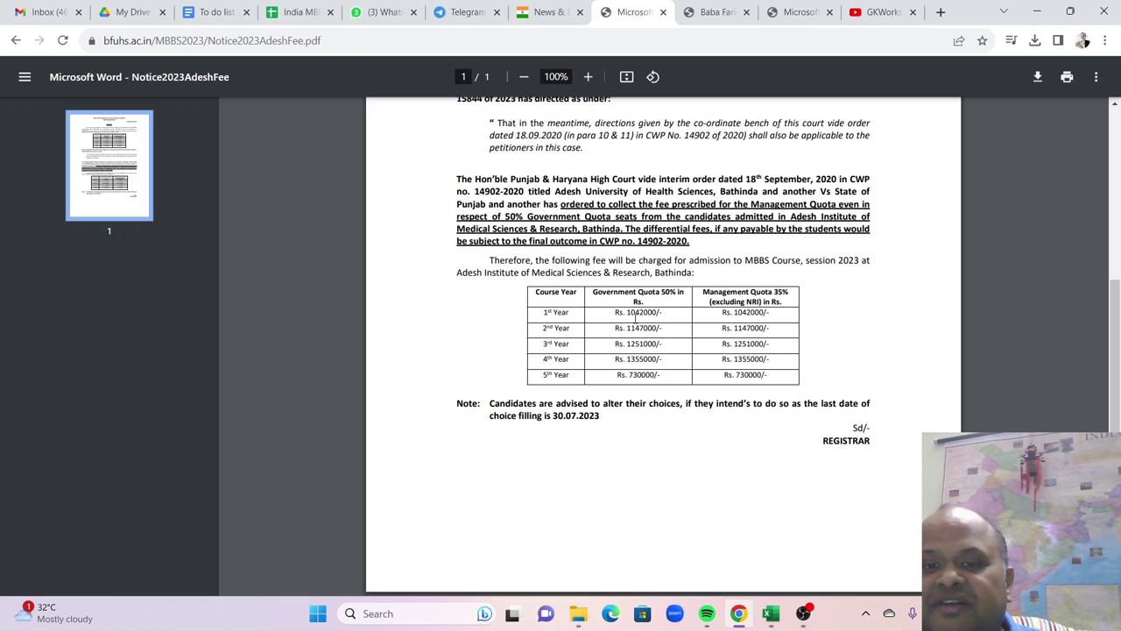
{"action": "left_click_drag", "start_coordinate": [642, 313], "coordinate": [673, 383]}
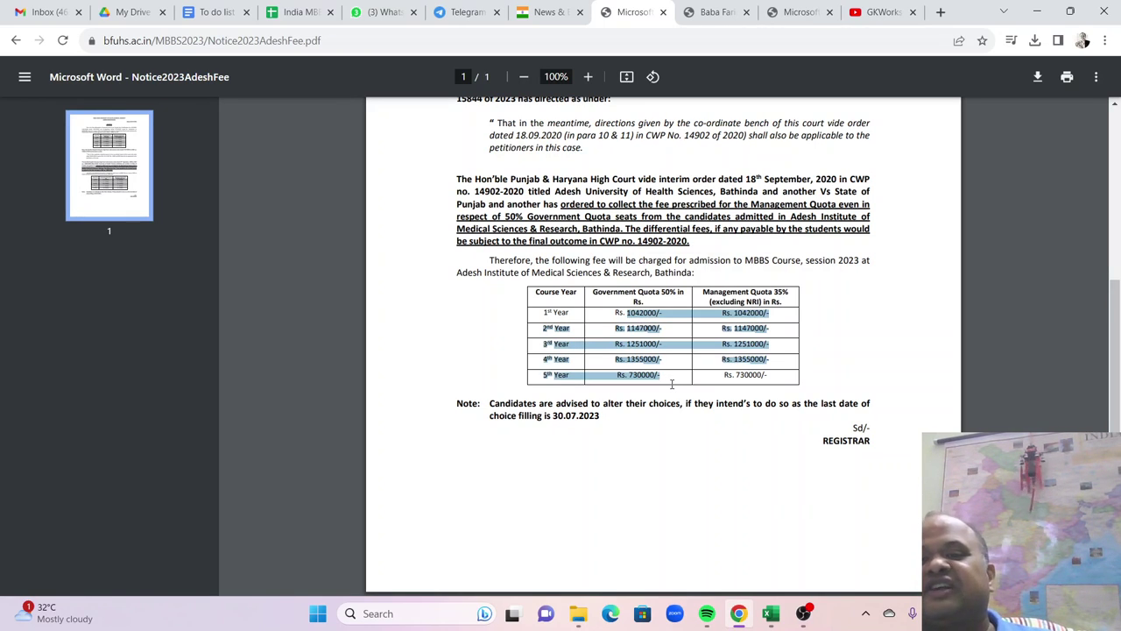
Switch back to the Punjab round 1 allotment workbook in Excel and review the rows from 570 to 639.
{"action": "mouse_move", "coordinate": [771, 614]}
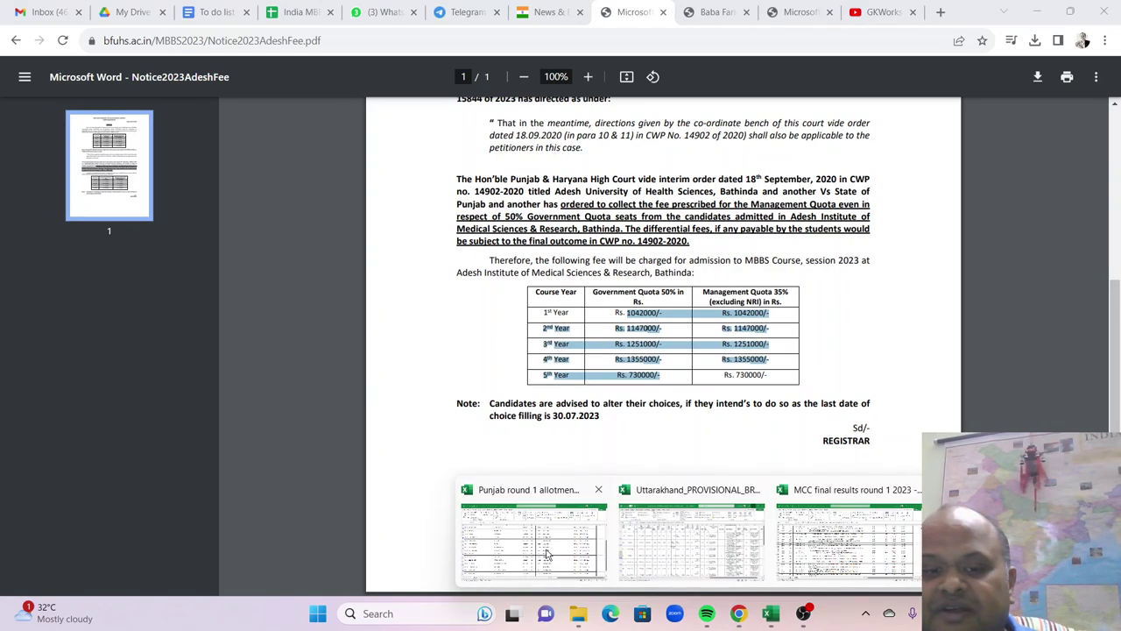
{"action": "left_click", "coordinate": [535, 526]}
{"action": "scroll", "coordinate": [772, 457], "scroll_direction": "down", "scroll_amount": 4}
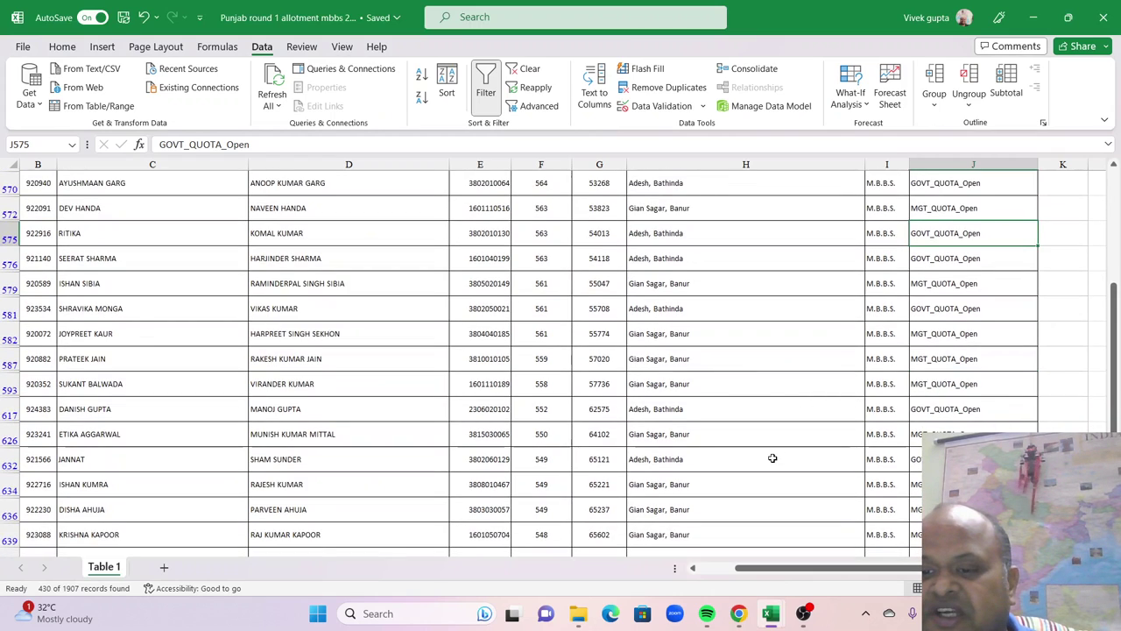
Filter the College column to GGS, Faridkot; GMC, Amritsar; GMC, Patiala; DMC, Ludhiana and DBRA, SIMS, Mohali, leaving DMC, Ludhiana out again.
{"action": "left_click_drag", "start_coordinate": [1116, 411], "coordinate": [1120, 121]}
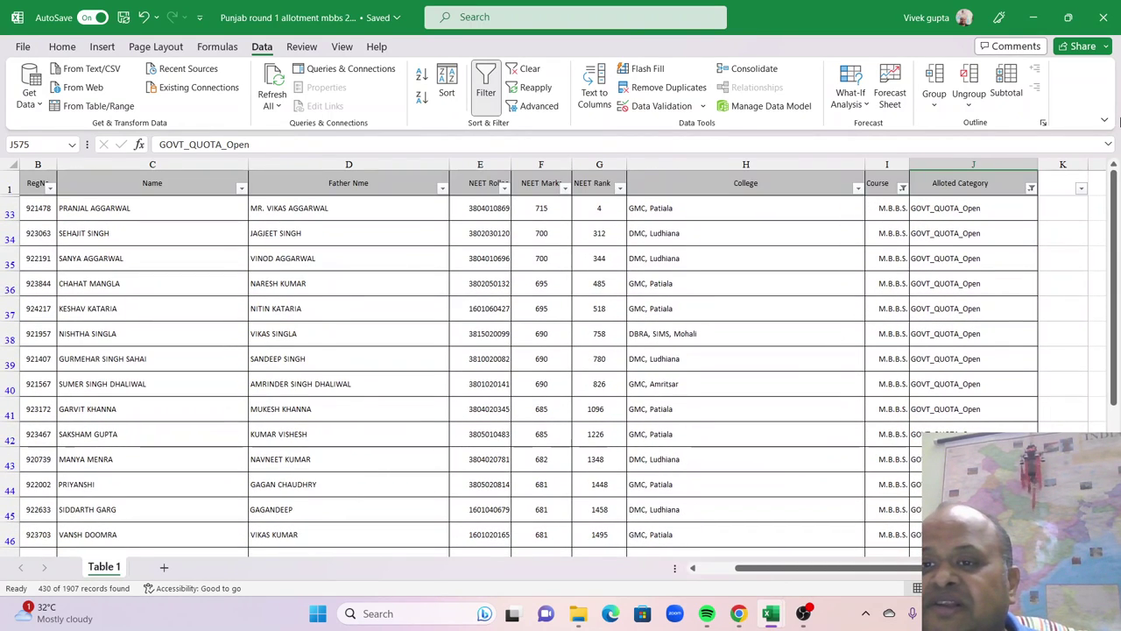
{"action": "left_click", "coordinate": [856, 189]}
{"action": "left_click", "coordinate": [709, 363]}
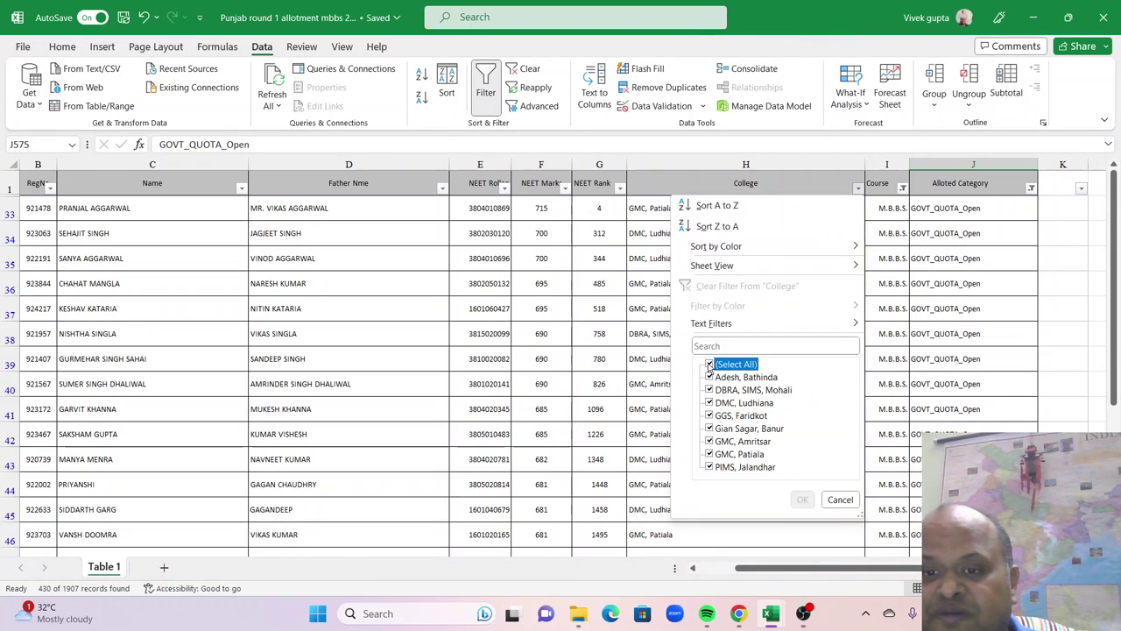
{"action": "left_click", "coordinate": [710, 415]}
{"action": "left_click", "coordinate": [711, 441]}
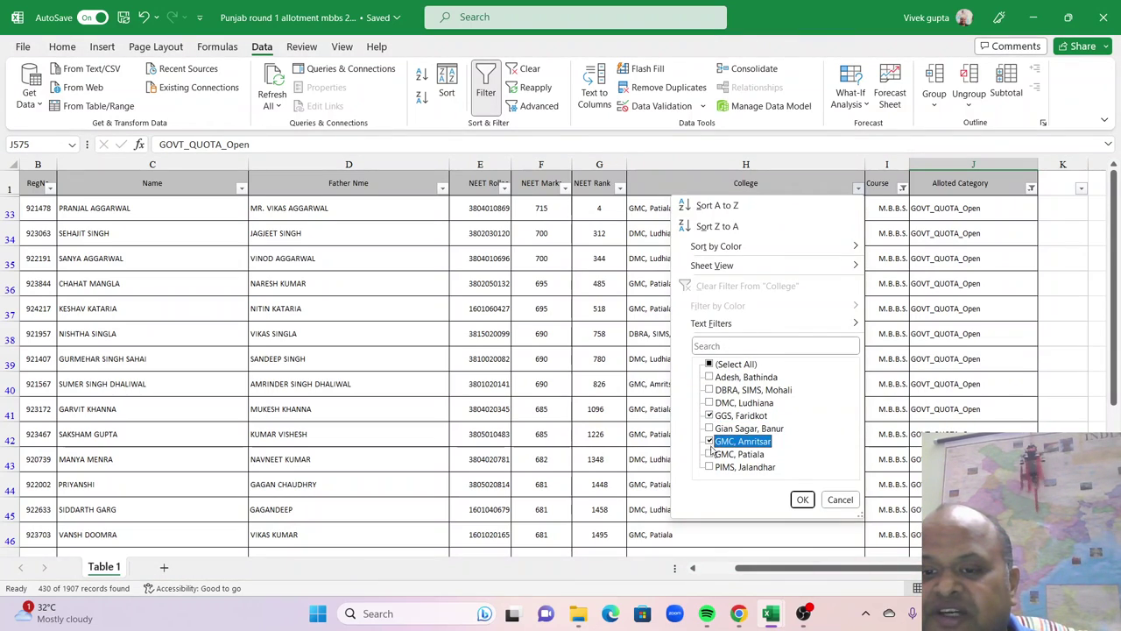
{"action": "left_click", "coordinate": [710, 454]}
{"action": "left_click", "coordinate": [709, 402]}
{"action": "left_click", "coordinate": [709, 390]}
{"action": "left_click", "coordinate": [803, 499]}
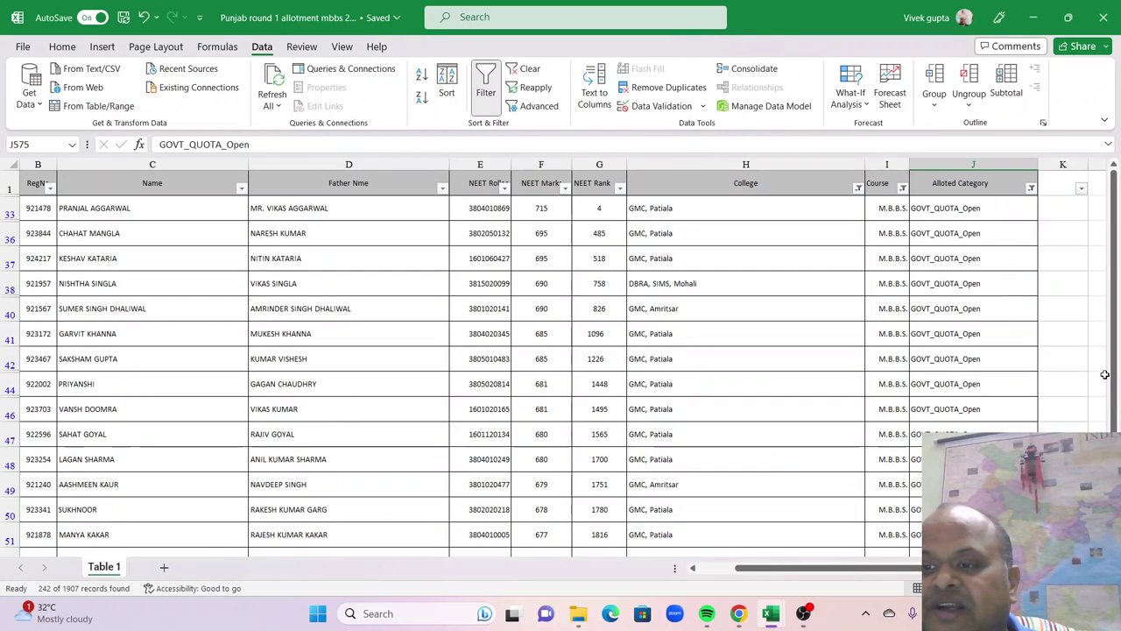
Check the NEET marks and NEET rank of the last allotment in the filtered college list.
{"action": "left_click_drag", "start_coordinate": [1112, 379], "coordinate": [1119, 411]}
{"action": "left_click", "coordinate": [545, 357]}
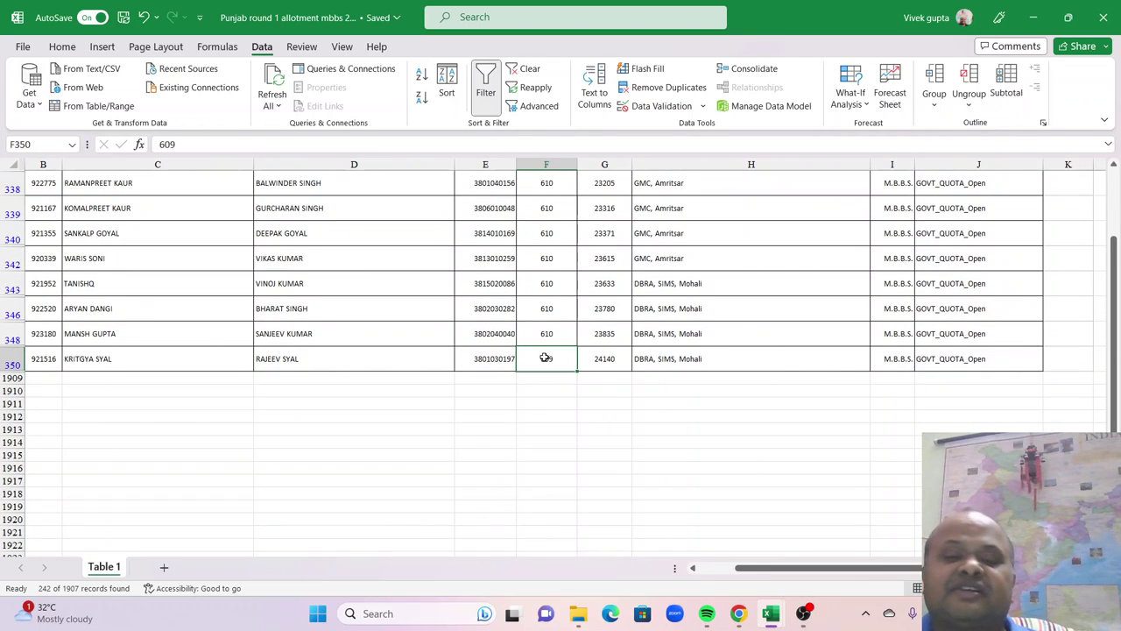
{"action": "left_click", "coordinate": [620, 358]}
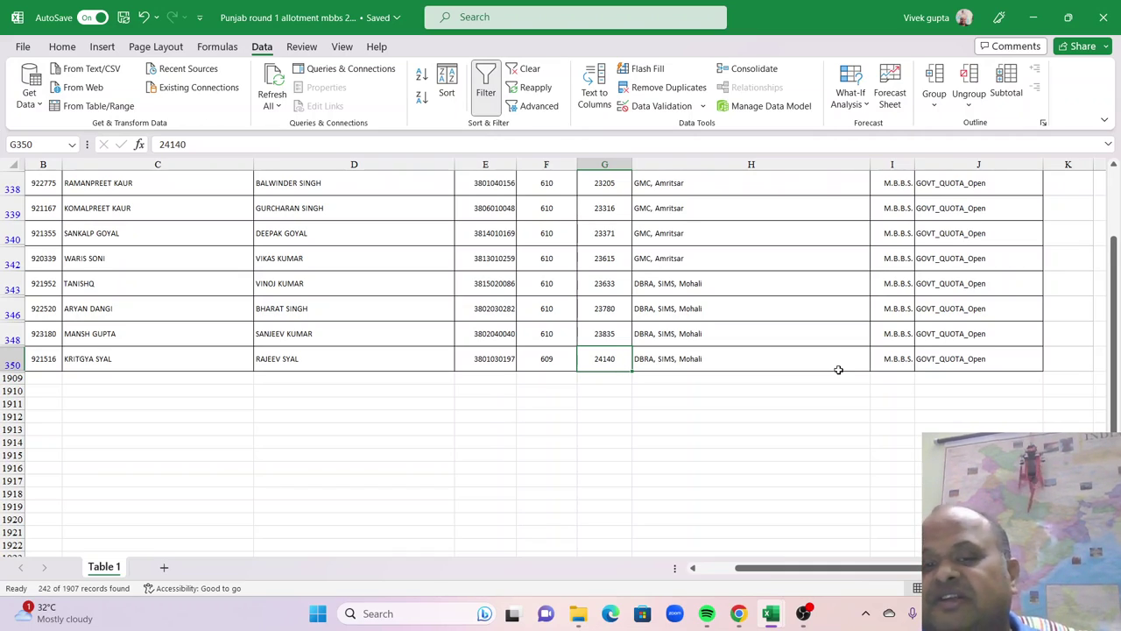
Add DMC, Ludhiana to the colleges included in the College filter.
{"action": "scroll", "coordinate": [838, 370], "scroll_direction": "up", "scroll_amount": 20}
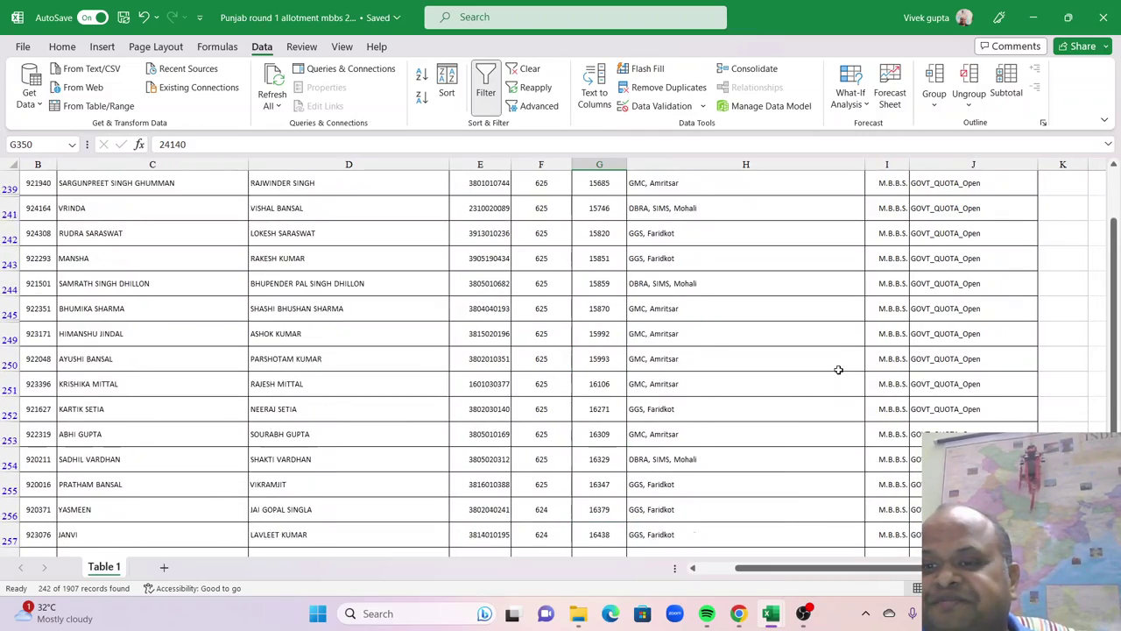
{"action": "scroll", "coordinate": [839, 369], "scroll_direction": "up", "scroll_amount": 20}
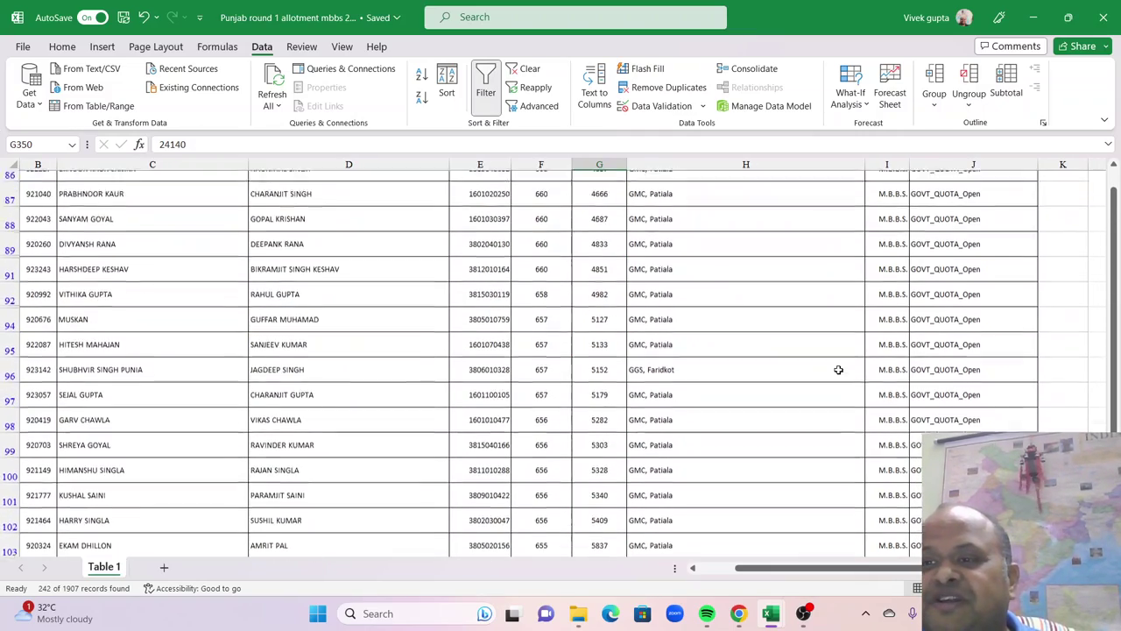
{"action": "scroll", "coordinate": [838, 370], "scroll_direction": "up", "scroll_amount": 3}
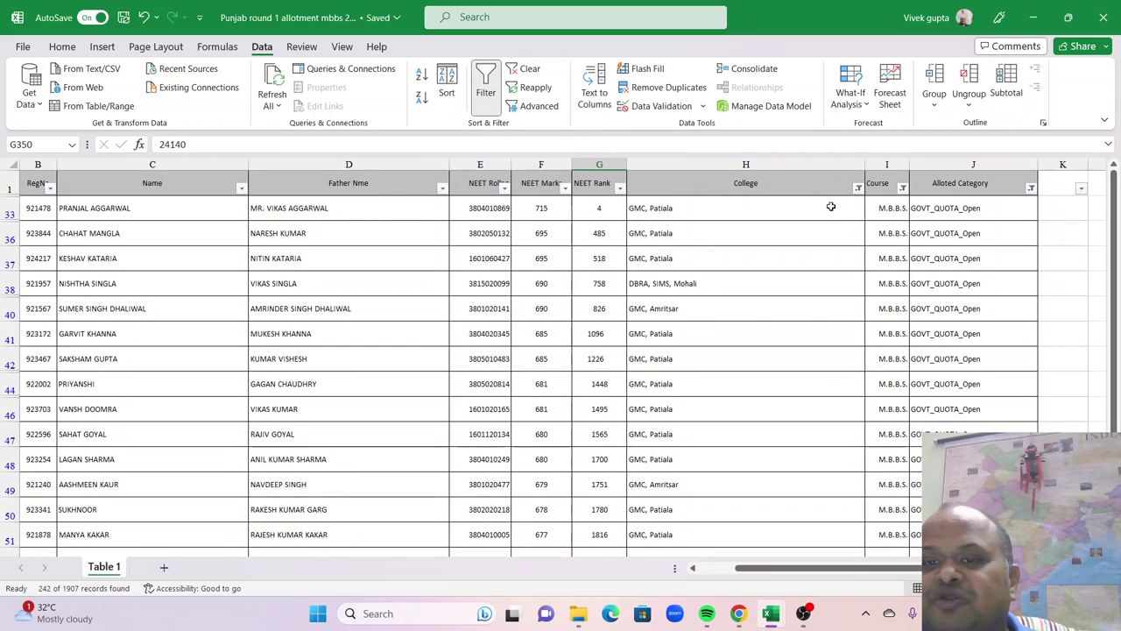
{"action": "left_click", "coordinate": [857, 189]}
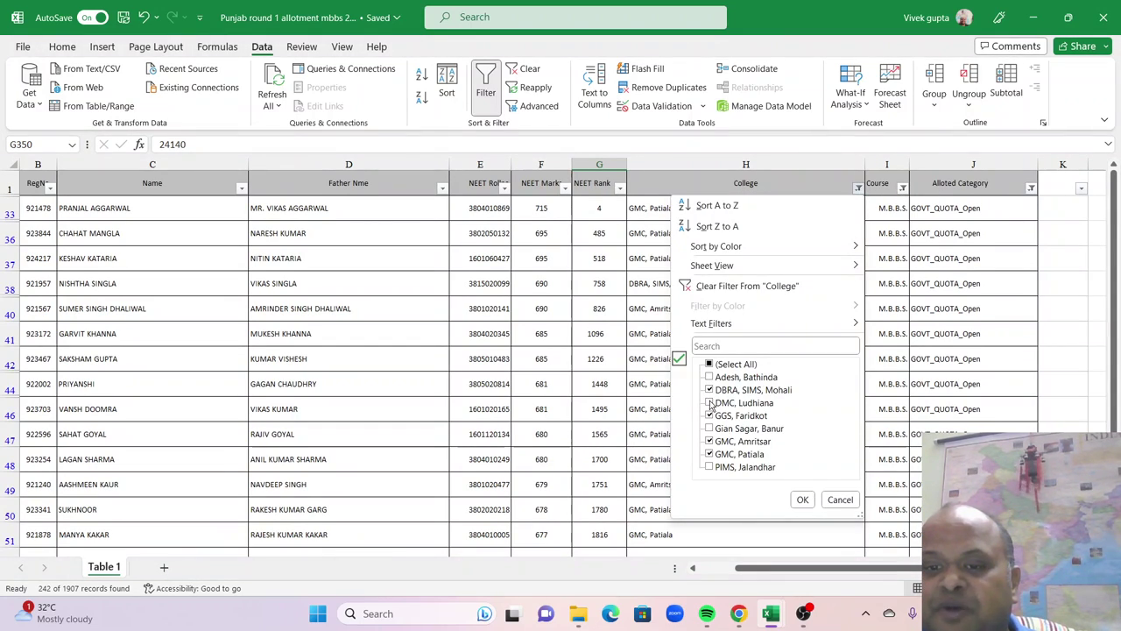
{"action": "left_click", "coordinate": [711, 403]}
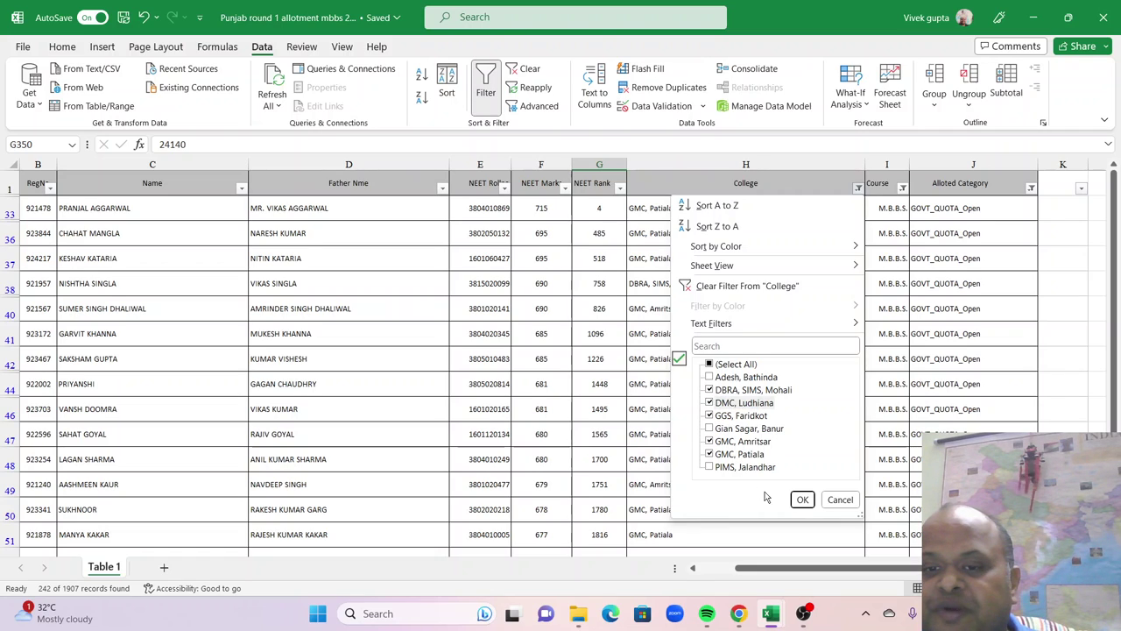
{"action": "left_click", "coordinate": [803, 499]}
Check the NEET marks of the last DMC, Ludhiana allotment at the end of the filtered list.
{"action": "scroll", "coordinate": [717, 407], "scroll_direction": "down", "scroll_amount": 20}
{"action": "scroll", "coordinate": [717, 406], "scroll_direction": "down", "scroll_amount": 1}
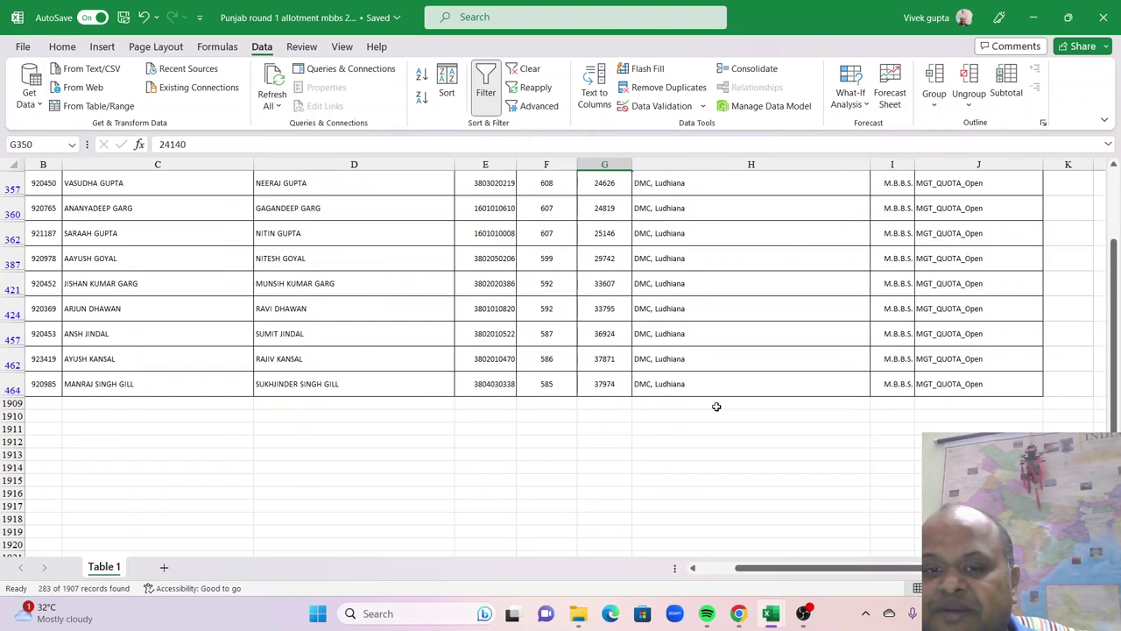
{"action": "left_click", "coordinate": [569, 384]}
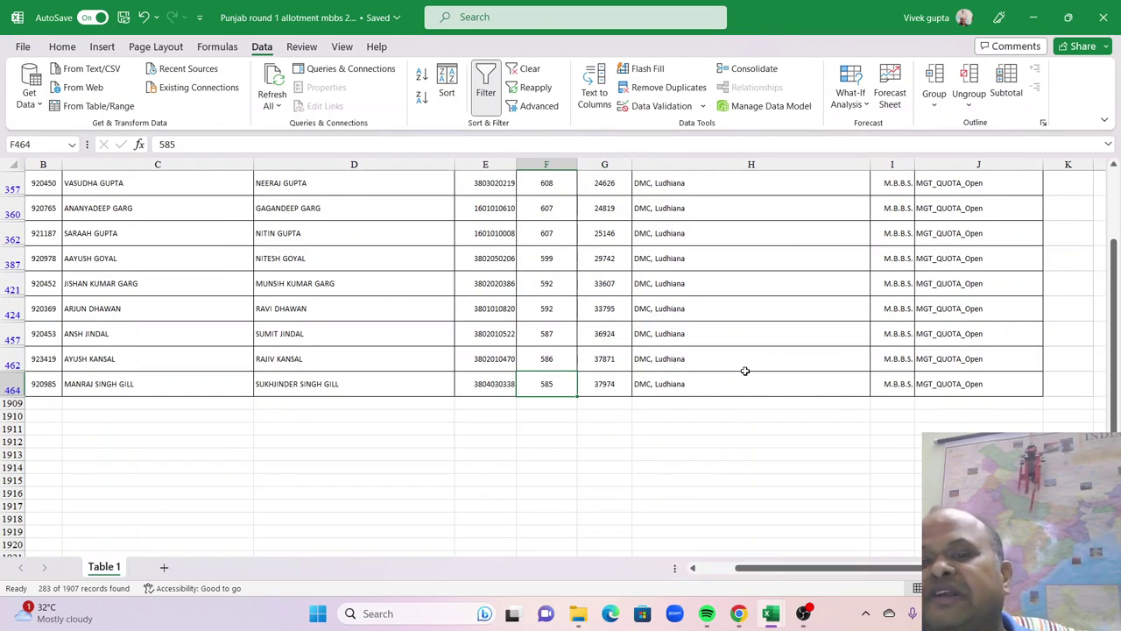
Filter the College column to only Adesh, Bathinda and Gian Sagar, Banur.
{"action": "scroll", "coordinate": [744, 371], "scroll_direction": "up", "scroll_amount": 10}
{"action": "left_click_drag", "start_coordinate": [1115, 272], "coordinate": [1115, 189]}
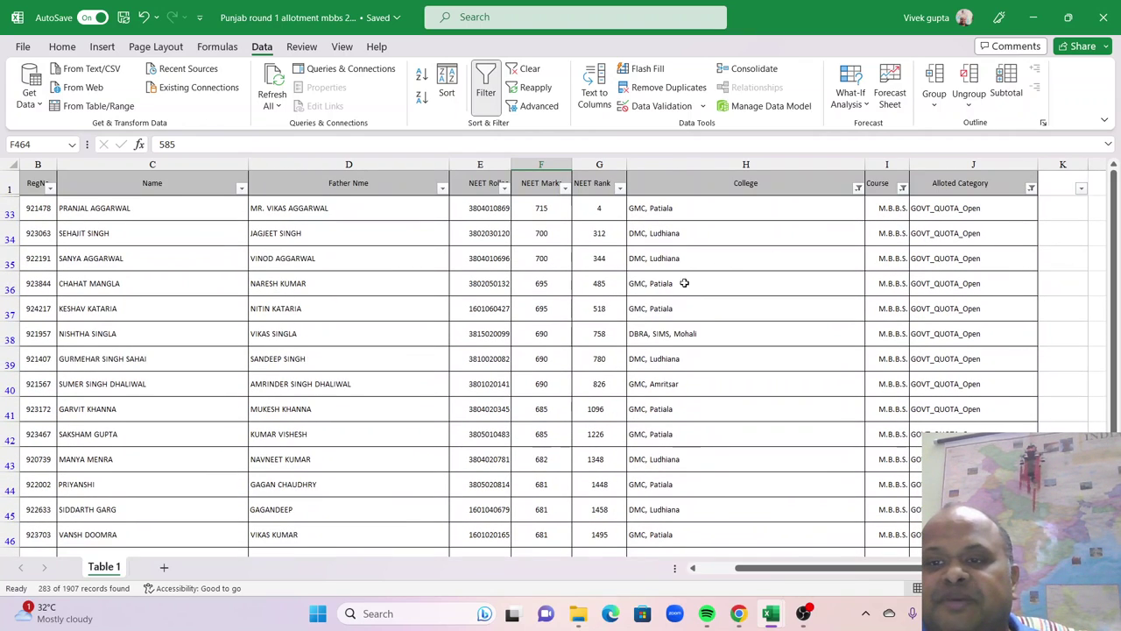
{"action": "left_click", "coordinate": [860, 190]}
{"action": "left_click", "coordinate": [715, 365]}
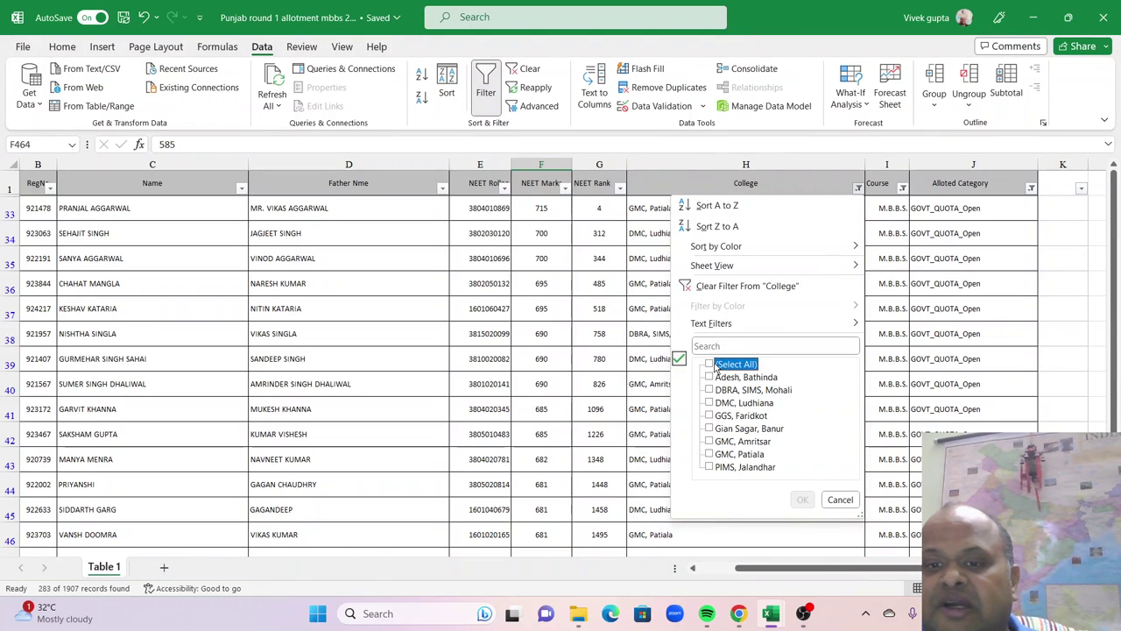
{"action": "left_click", "coordinate": [711, 377]}
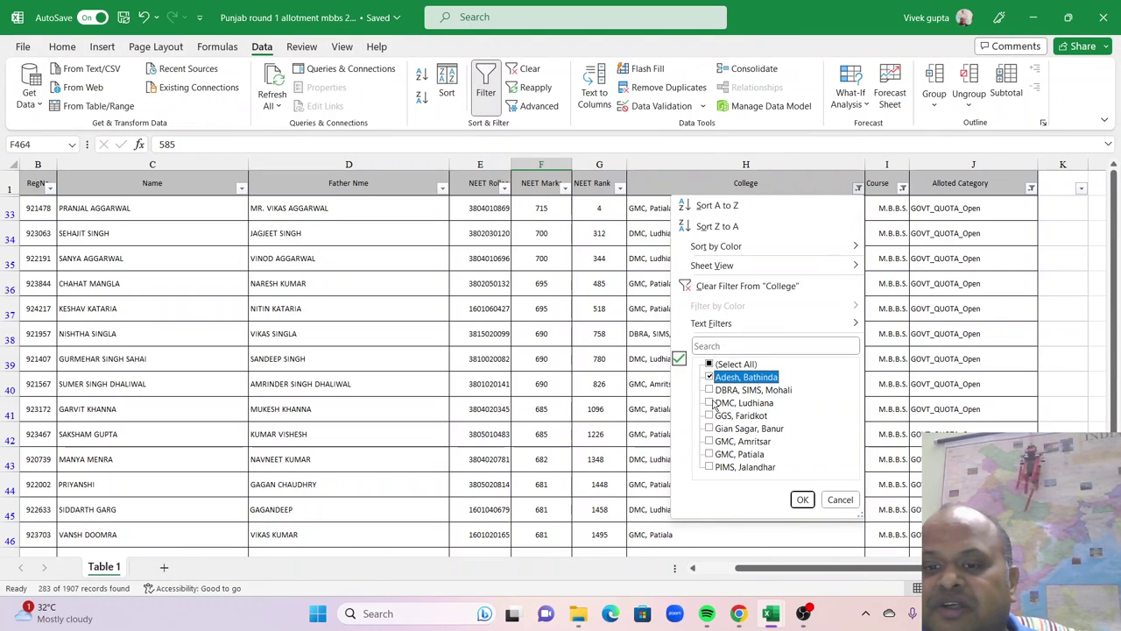
{"action": "left_click", "coordinate": [710, 428]}
{"action": "left_click", "coordinate": [799, 498]}
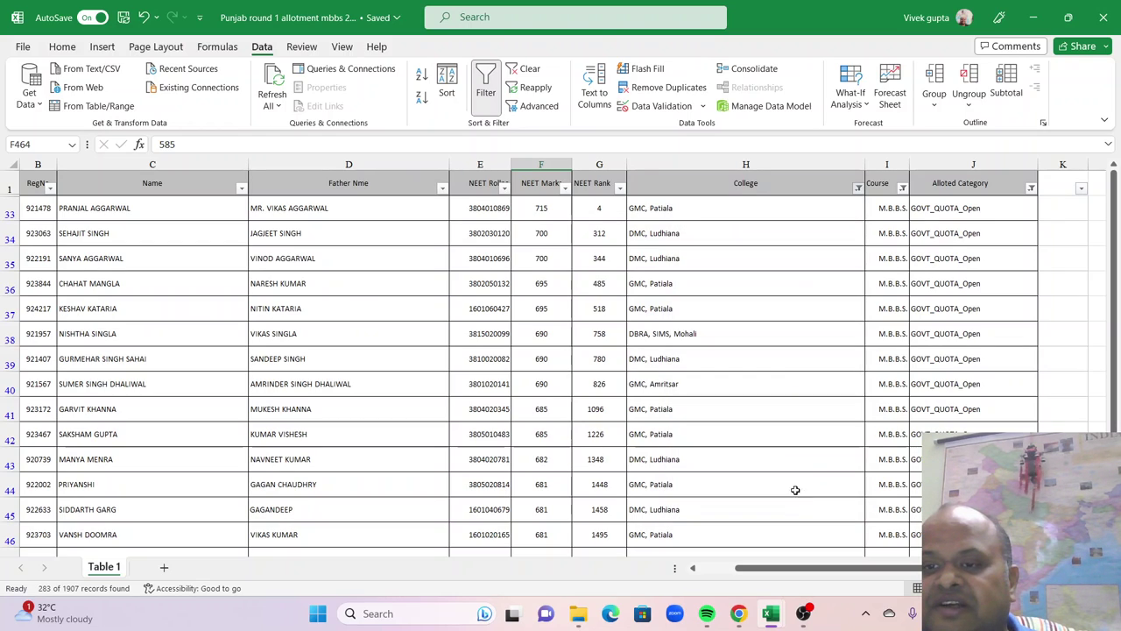
{"action": "left_click", "coordinate": [1032, 188]}
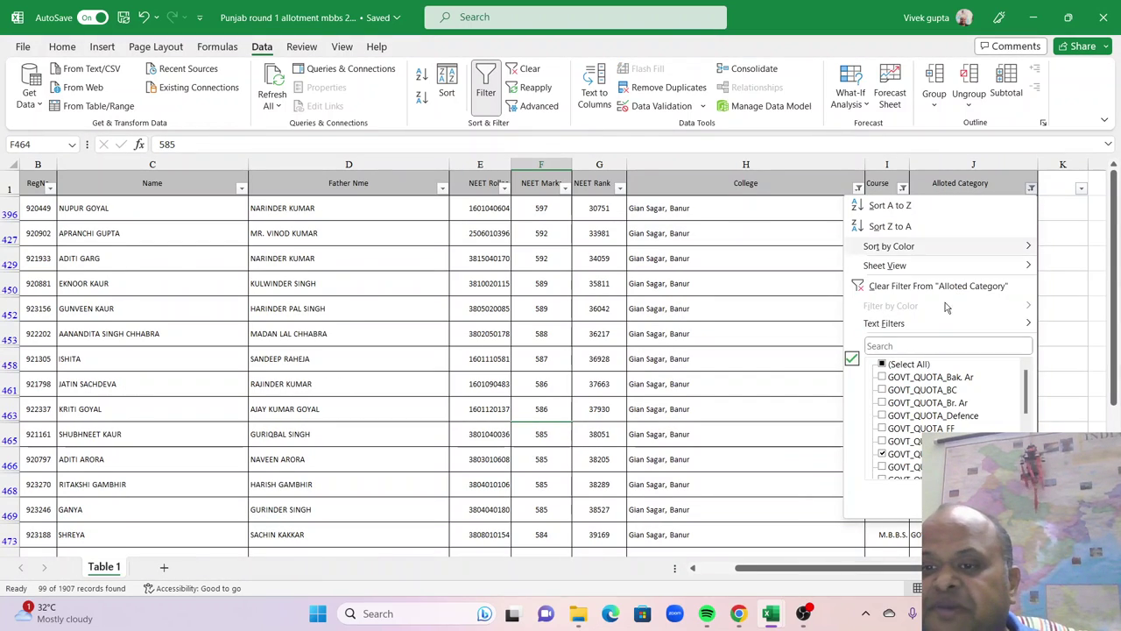
{"action": "left_click", "coordinate": [883, 454]}
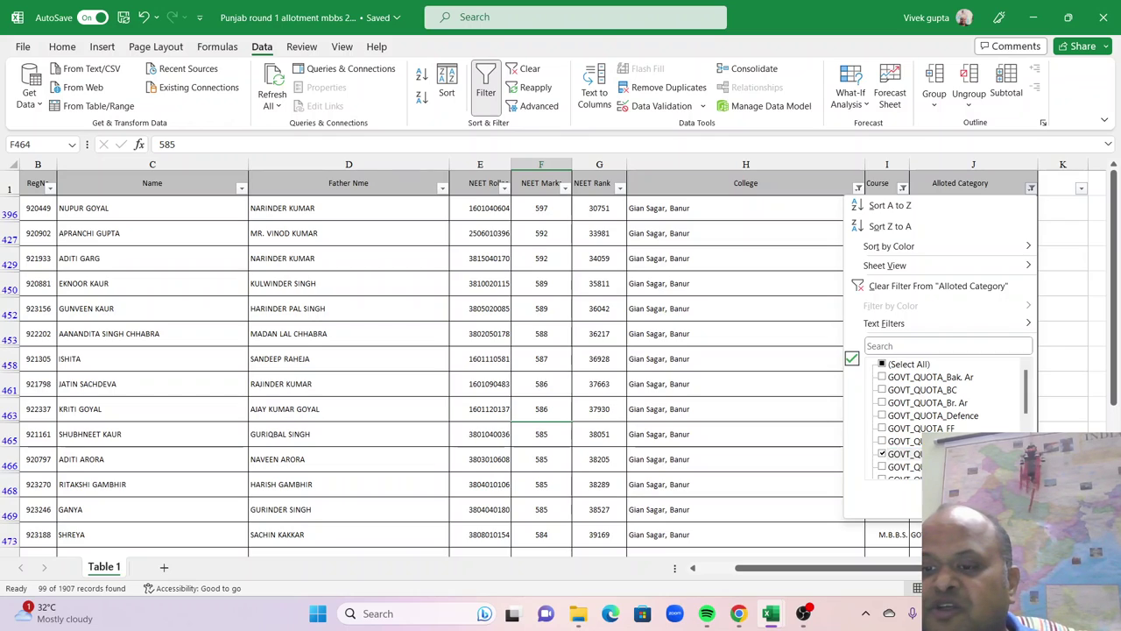
{"action": "left_click", "coordinate": [959, 498]}
Filter the College column to only Adesh, Bathinda by removing Gian Sagar, Banur from the included colleges.
{"action": "left_click", "coordinate": [858, 188]}
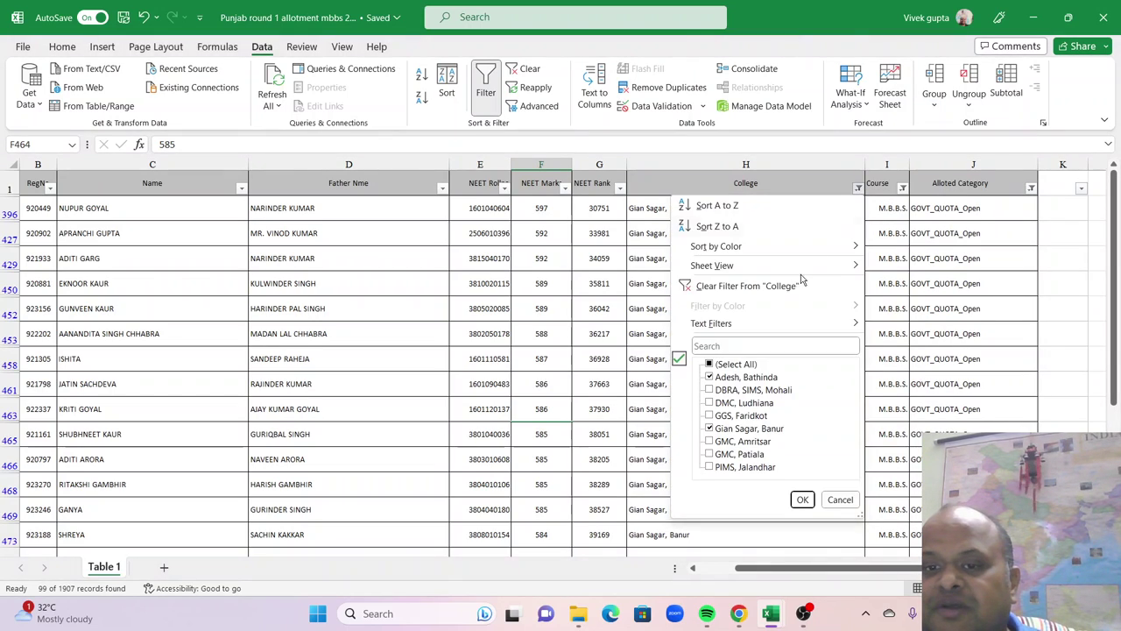
{"action": "left_click", "coordinate": [711, 428]}
{"action": "left_click", "coordinate": [801, 499]}
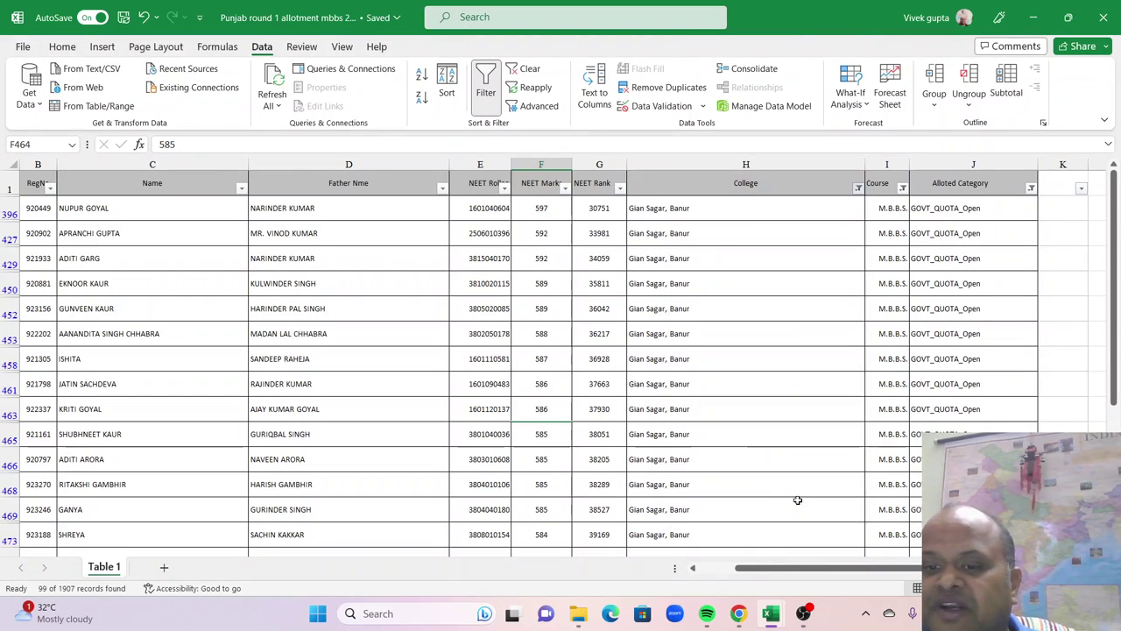
Review the NEET marks across the upper Adesh, Bathinda allotments under the government open quota.
{"action": "scroll", "coordinate": [837, 429], "scroll_direction": "down", "scroll_amount": 5}
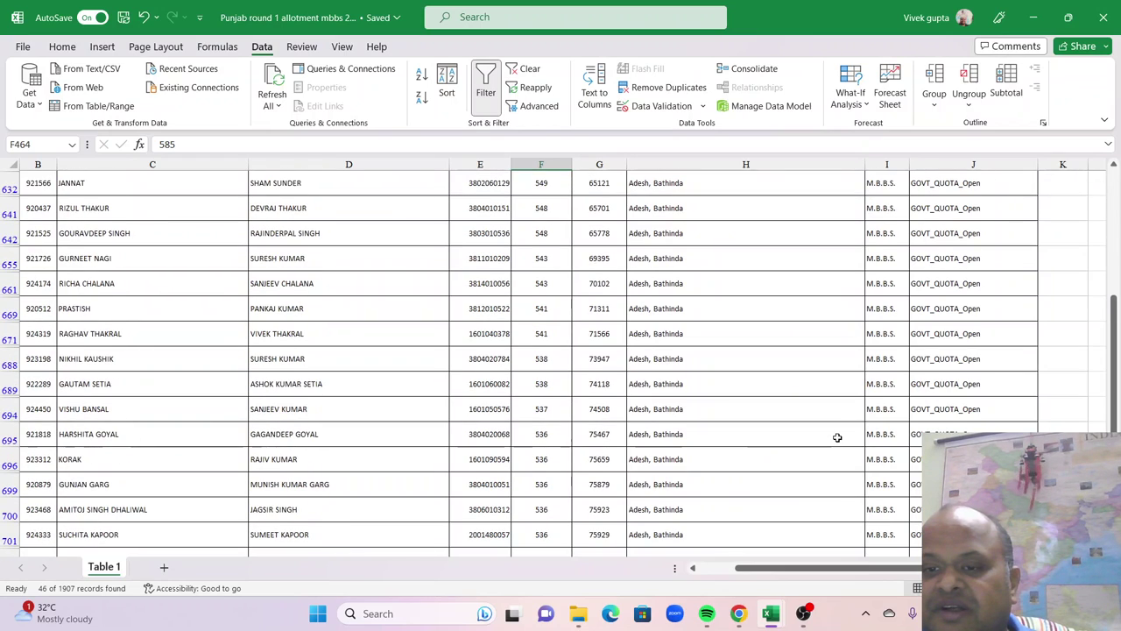
{"action": "scroll", "coordinate": [828, 422], "scroll_direction": "up", "scroll_amount": 5}
{"action": "left_click", "coordinate": [554, 213]}
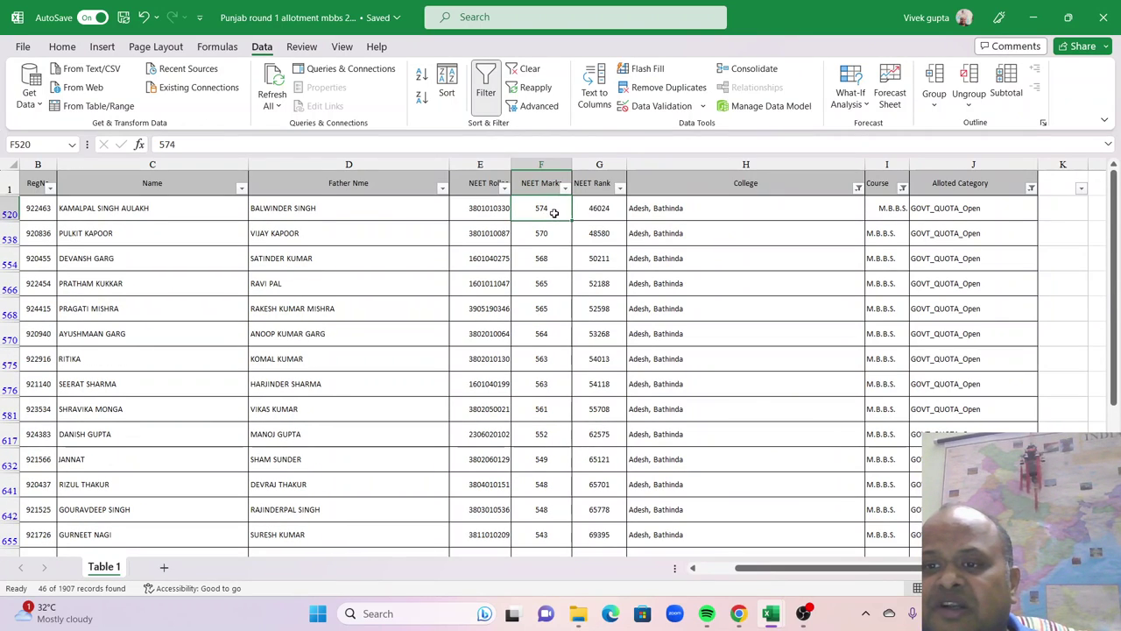
{"action": "left_click", "coordinate": [543, 355]}
{"action": "left_click", "coordinate": [541, 280]}
{"action": "left_click", "coordinate": [543, 258]}
{"action": "left_click", "coordinate": [547, 355]}
{"action": "left_click", "coordinate": [546, 409]}
{"action": "left_click", "coordinate": [545, 370]}
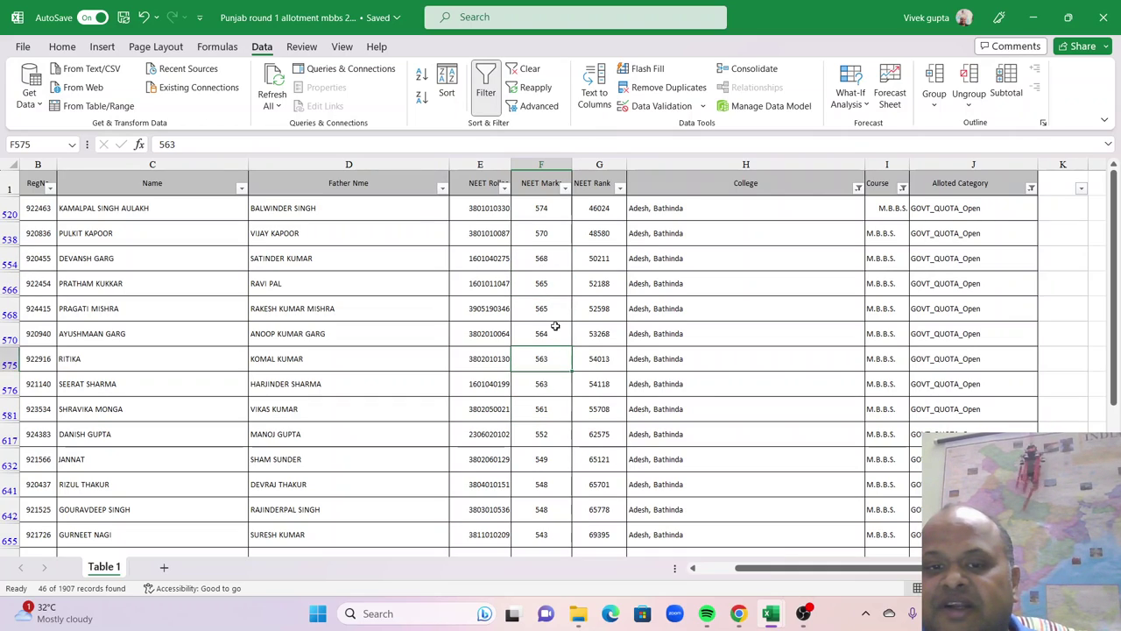
{"action": "left_click", "coordinate": [552, 333]}
{"action": "left_click", "coordinate": [558, 305]}
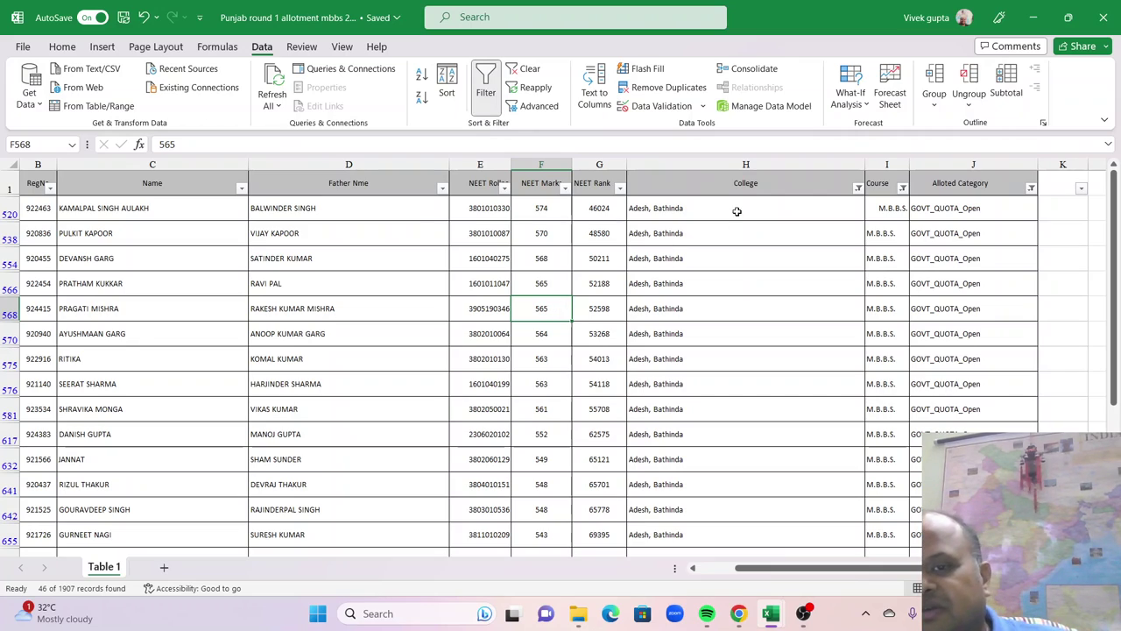
Switch the College filter from Adesh, Bathinda to only Gian Sagar, Banur.
{"action": "left_click", "coordinate": [858, 188]}
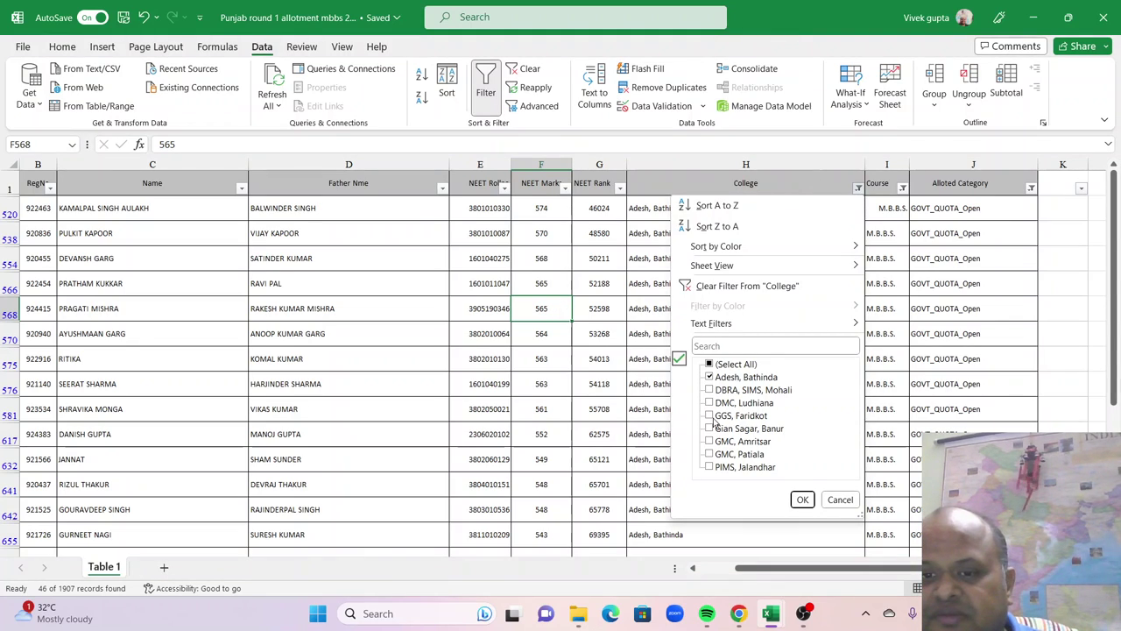
{"action": "left_click", "coordinate": [709, 378]}
{"action": "left_click", "coordinate": [708, 429]}
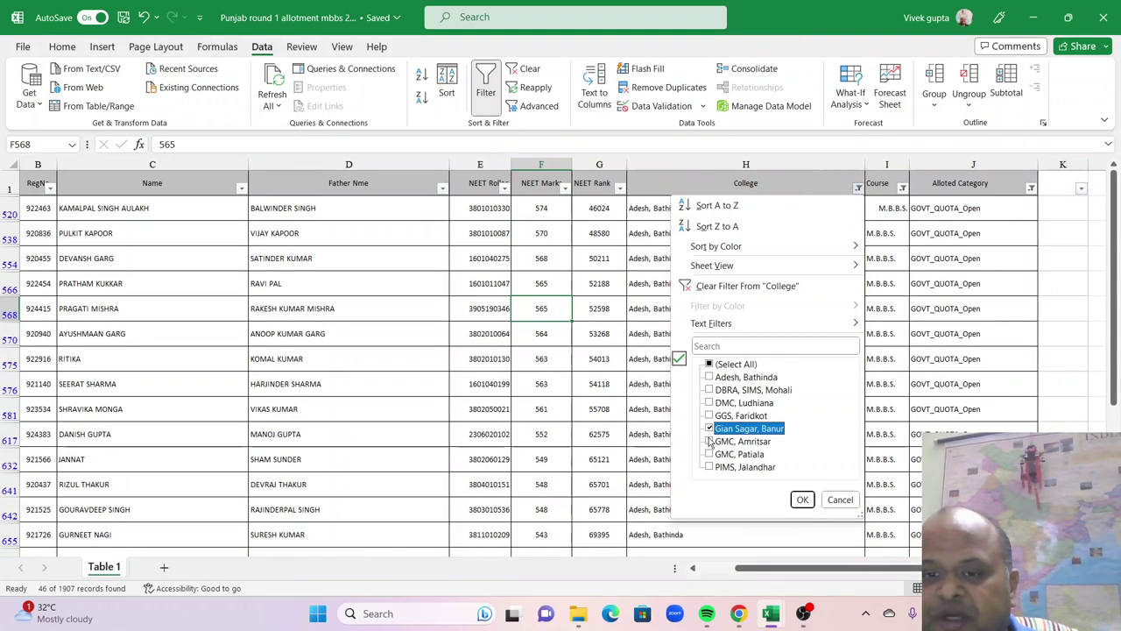
{"action": "left_click", "coordinate": [802, 500]}
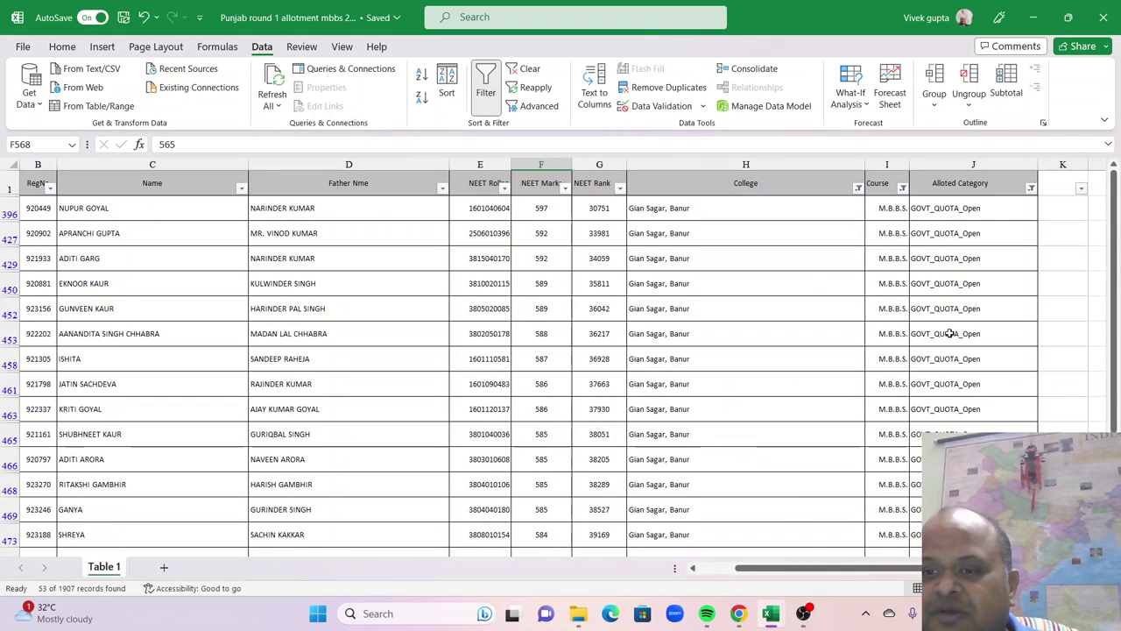
Change the Alloted Category filter from GOVT_QUOTA_Open to only MGT_QUOTA_Open.
{"action": "left_click", "coordinate": [1031, 188]}
{"action": "left_click", "coordinate": [883, 453]}
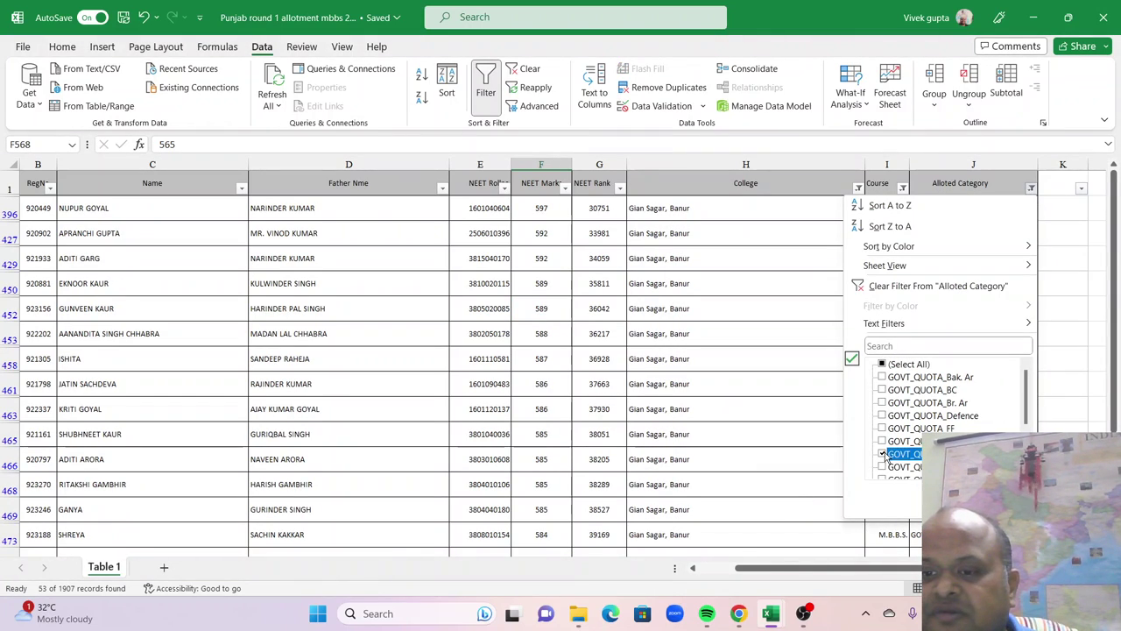
{"action": "key", "text": "Return"}
Check the NEET marks of the first few Gian Sagar, Banur allotments under the management open quota.
{"action": "left_click", "coordinate": [564, 333]}
{"action": "left_click", "coordinate": [551, 307]}
{"action": "left_click", "coordinate": [541, 283]}
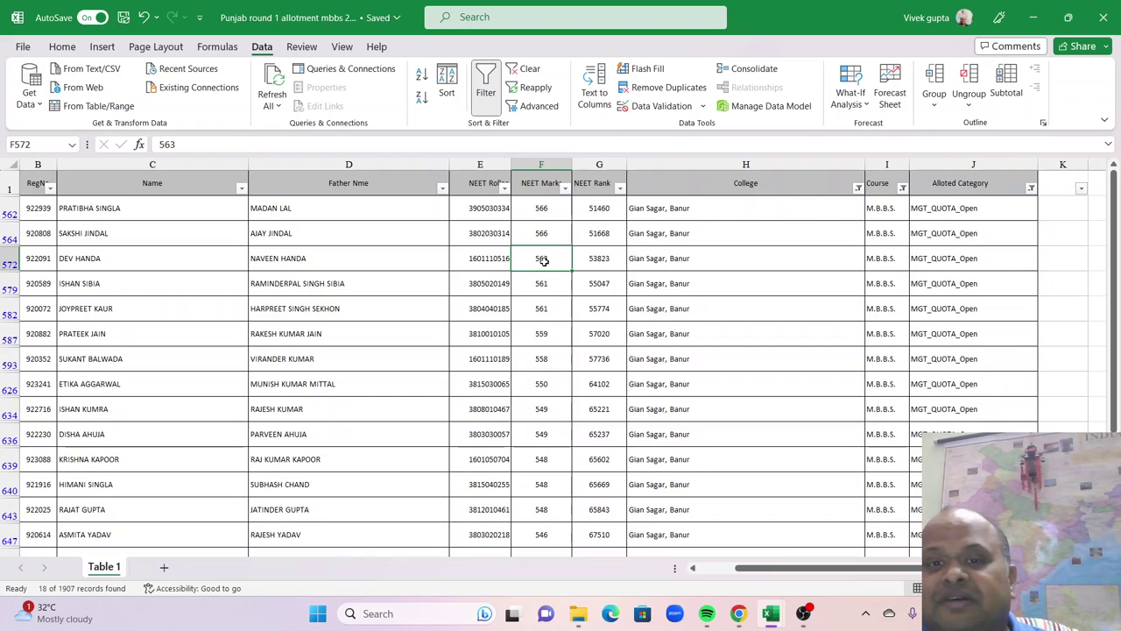
Include all colleges in the College filter for the management open quota allotments.
{"action": "left_click", "coordinate": [865, 189]}
{"action": "left_click", "coordinate": [857, 189]}
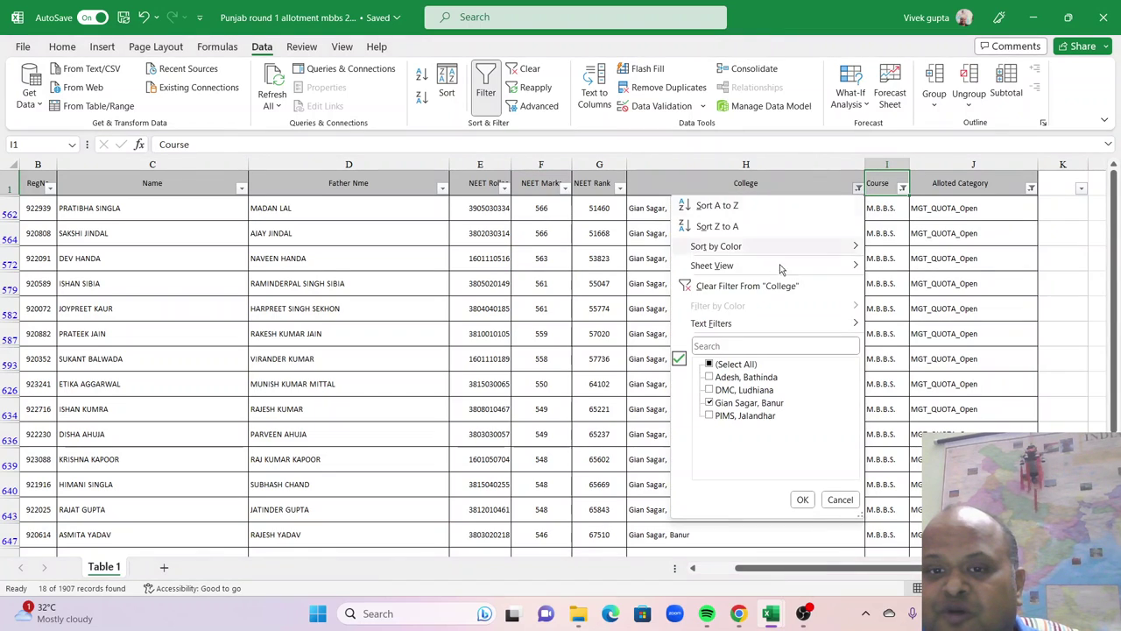
{"action": "left_click", "coordinate": [710, 364]}
{"action": "left_click", "coordinate": [802, 499]}
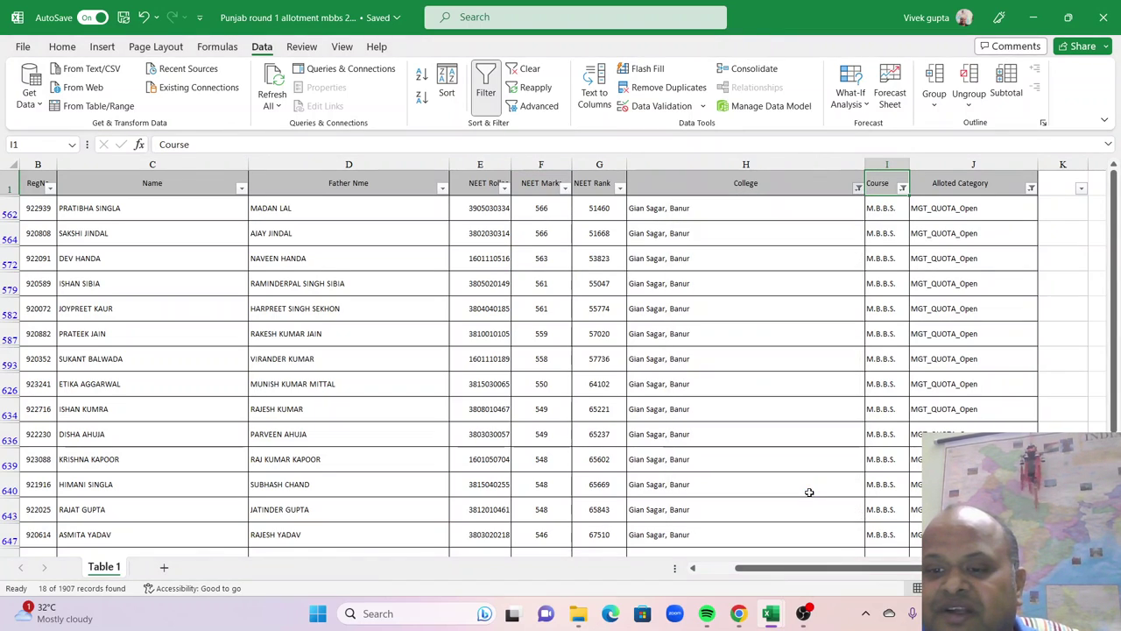
Check the NEET marks and NEET rank of the last management open quota allotment in the list.
{"action": "left_click_drag", "start_coordinate": [1106, 333], "coordinate": [1109, 340]}
{"action": "left_click", "coordinate": [566, 539]}
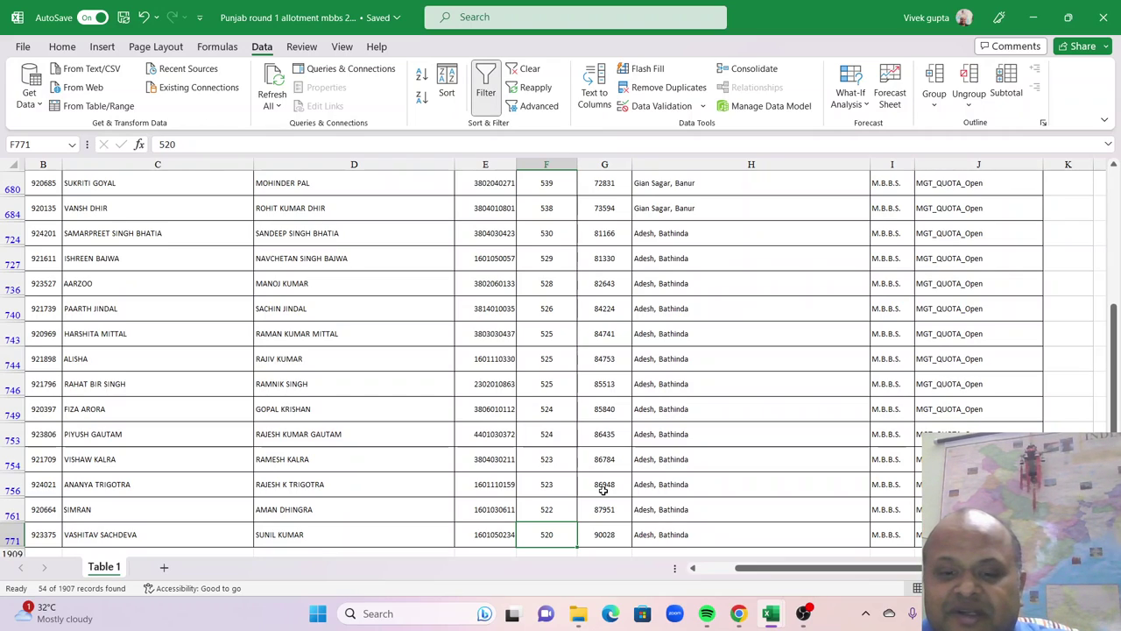
{"action": "key", "text": "Right"}
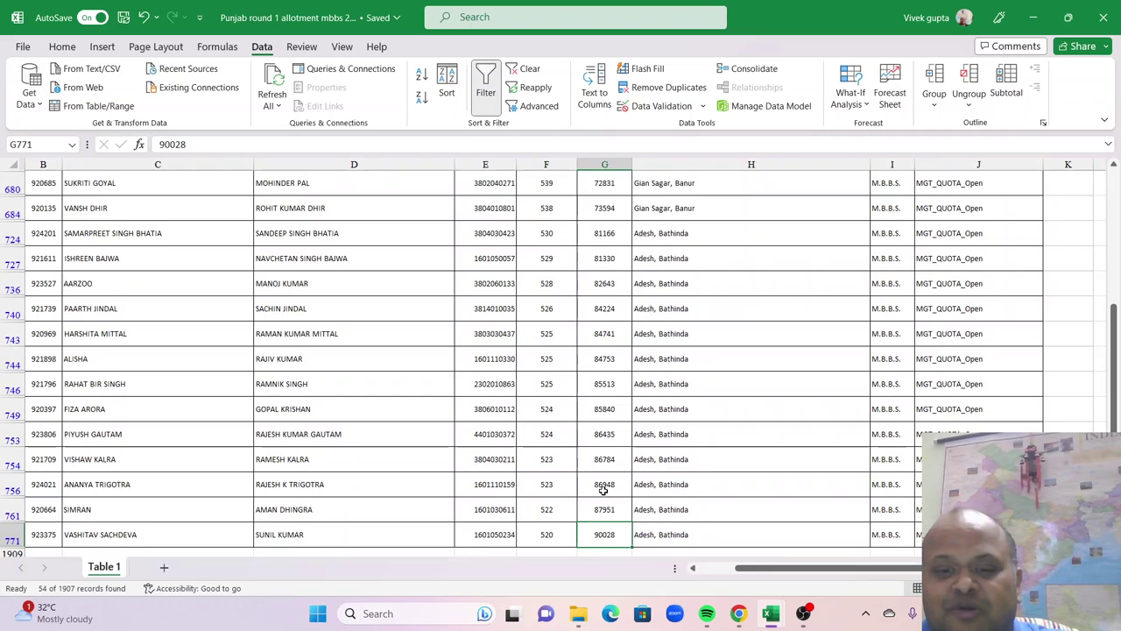